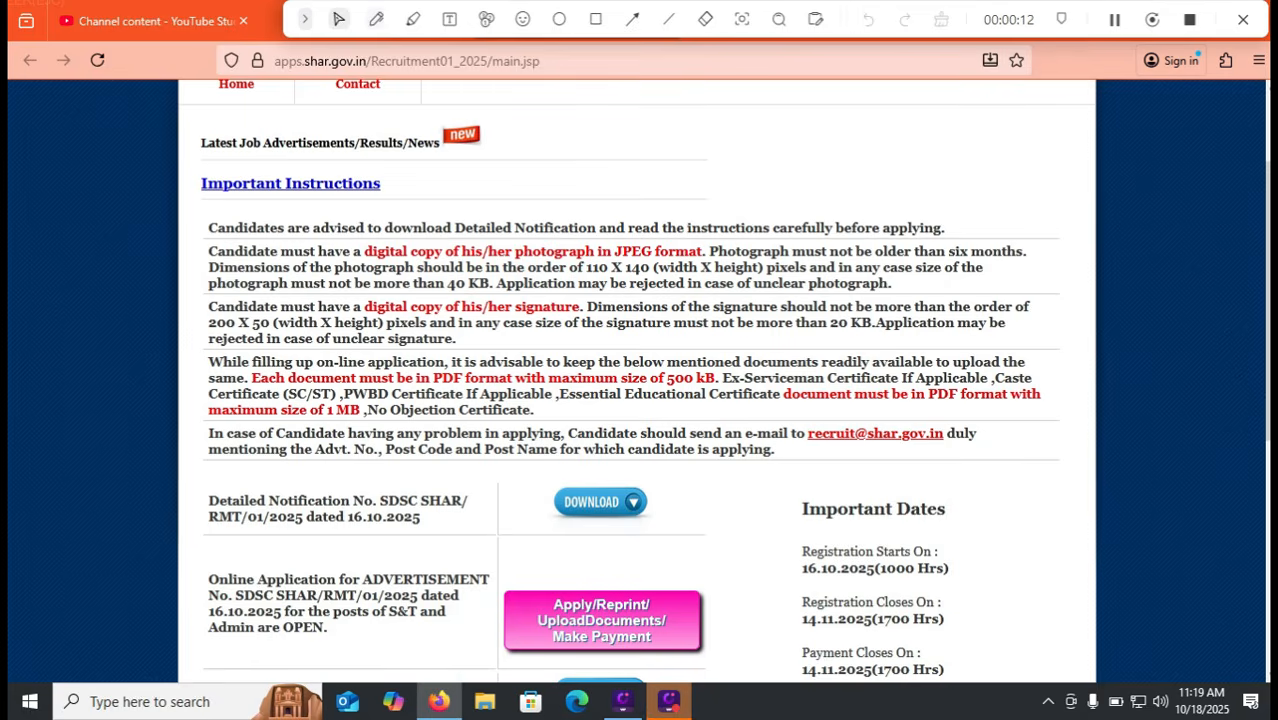
Draw red pen marks beside Registration Starts On and under Registration Closes On
left_click_drag(778, 567, 864, 545)
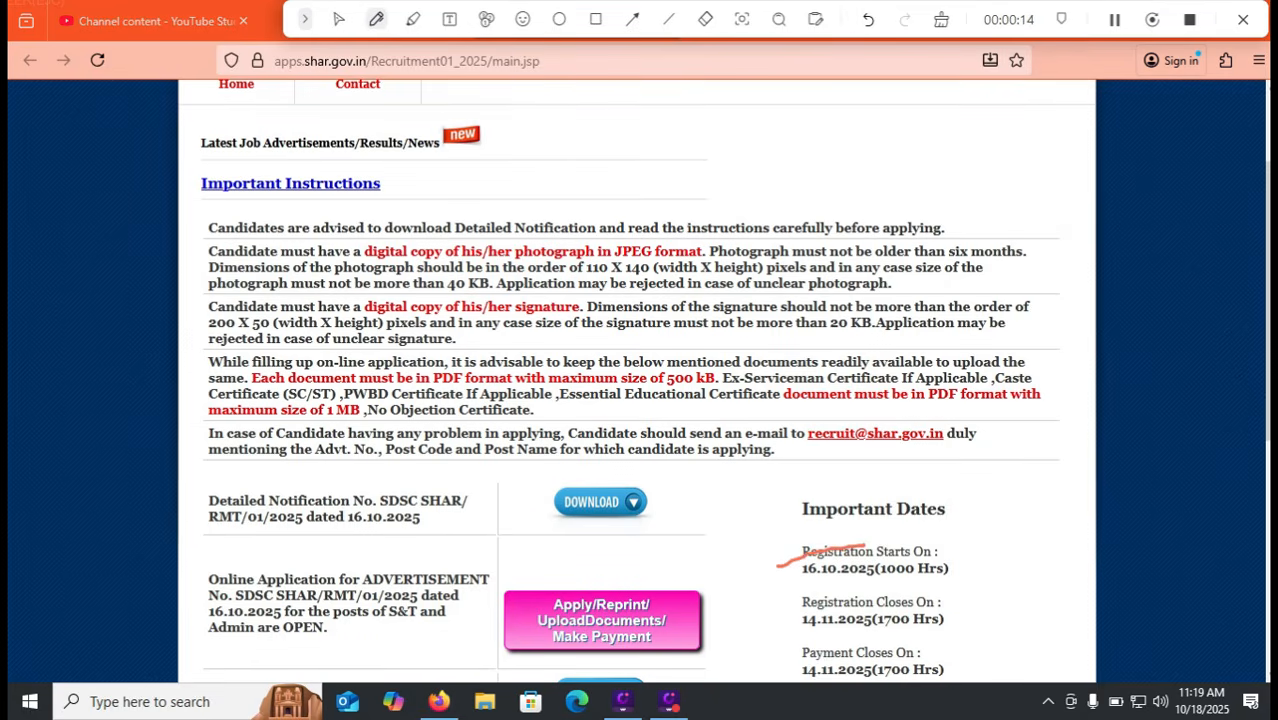
left_click_drag(806, 641, 886, 639)
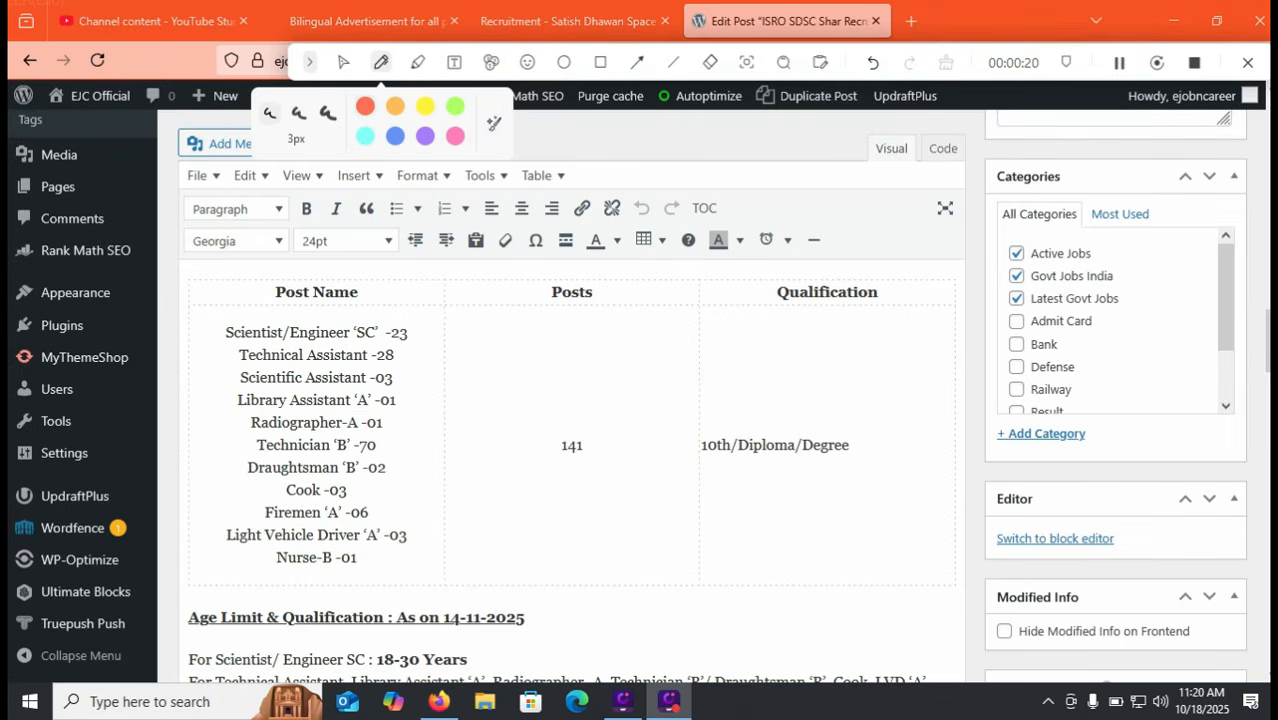
left_click_drag(423, 340, 465, 318)
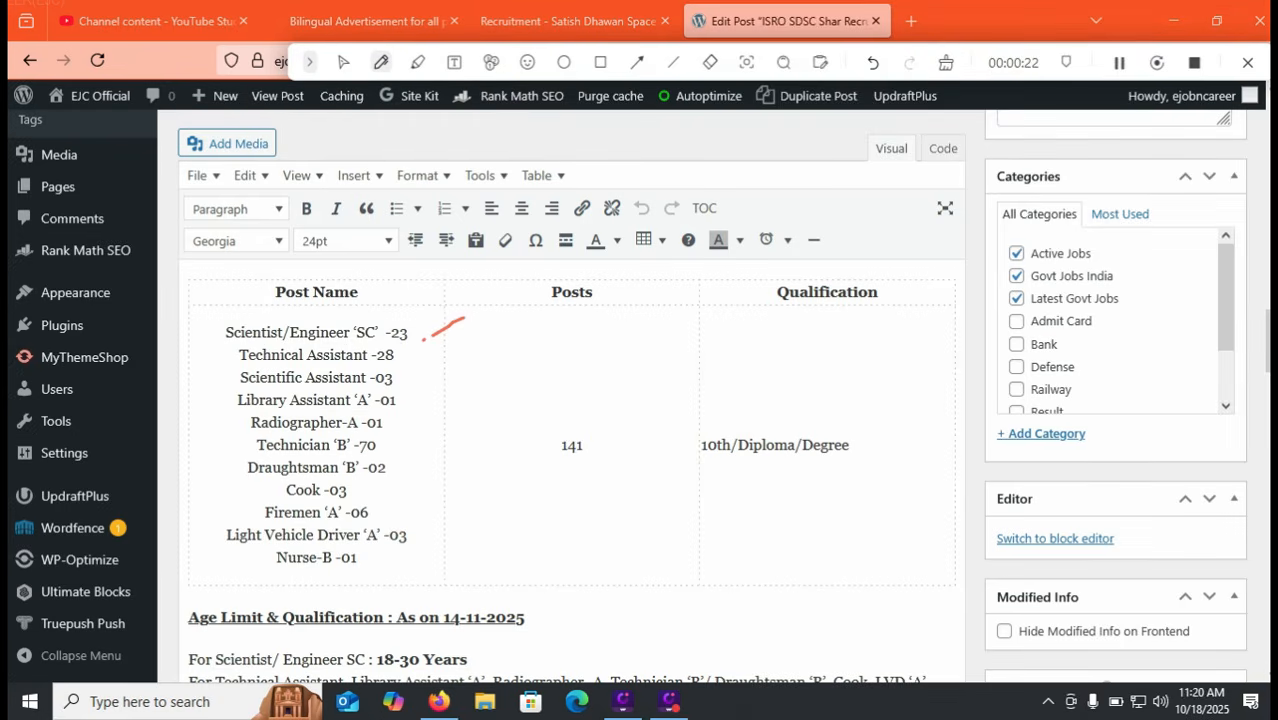
mouse_move(408, 362)
left_mouse_down()
mouse_move(429, 355)
mouse_move(446, 374)
left_mouse_up()
mouse_move(406, 411)
left_mouse_down()
mouse_move(430, 403)
mouse_move(450, 421)
left_mouse_up()
left_click_drag(361, 455, 433, 469)
left_click_drag(260, 494, 306, 476)
mouse_move(380, 518)
left_mouse_down()
mouse_move(415, 504)
mouse_move(485, 521)
left_mouse_up()
left_click_drag(370, 569, 402, 561)
left_click_drag(562, 486, 687, 486)
left_click(343, 62)
left_click(362, 21)
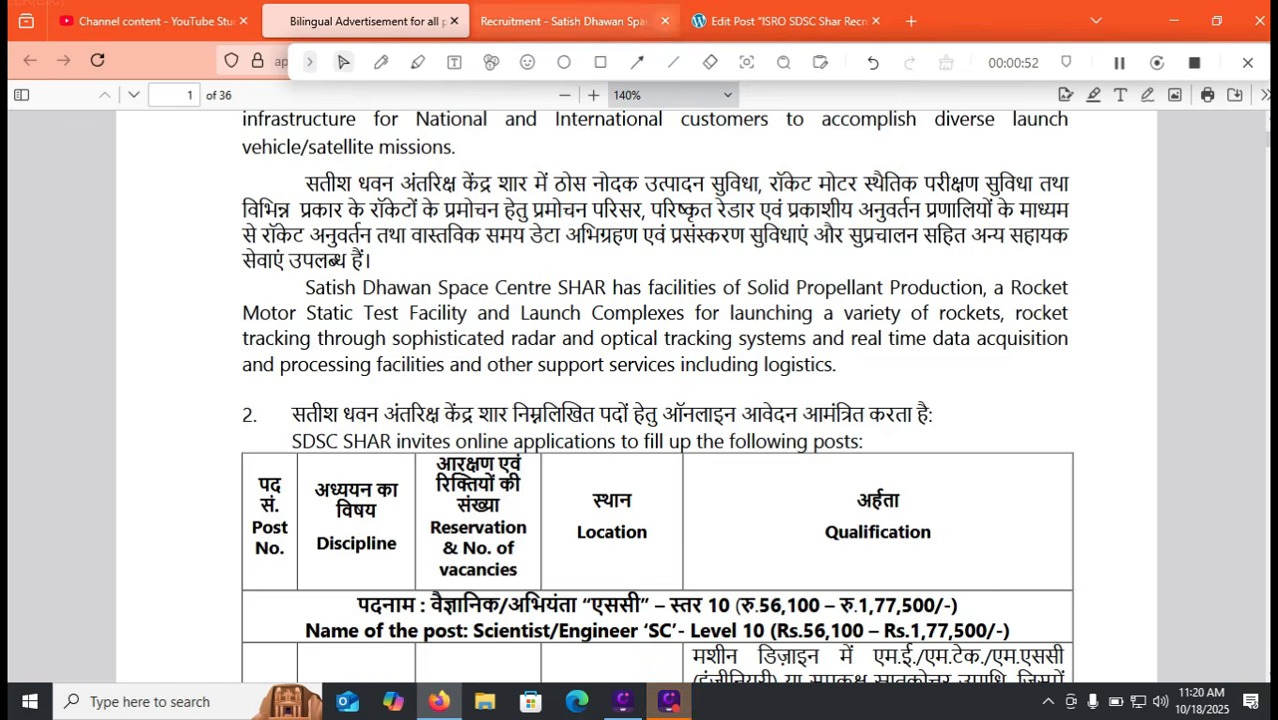
left_click(785, 21)
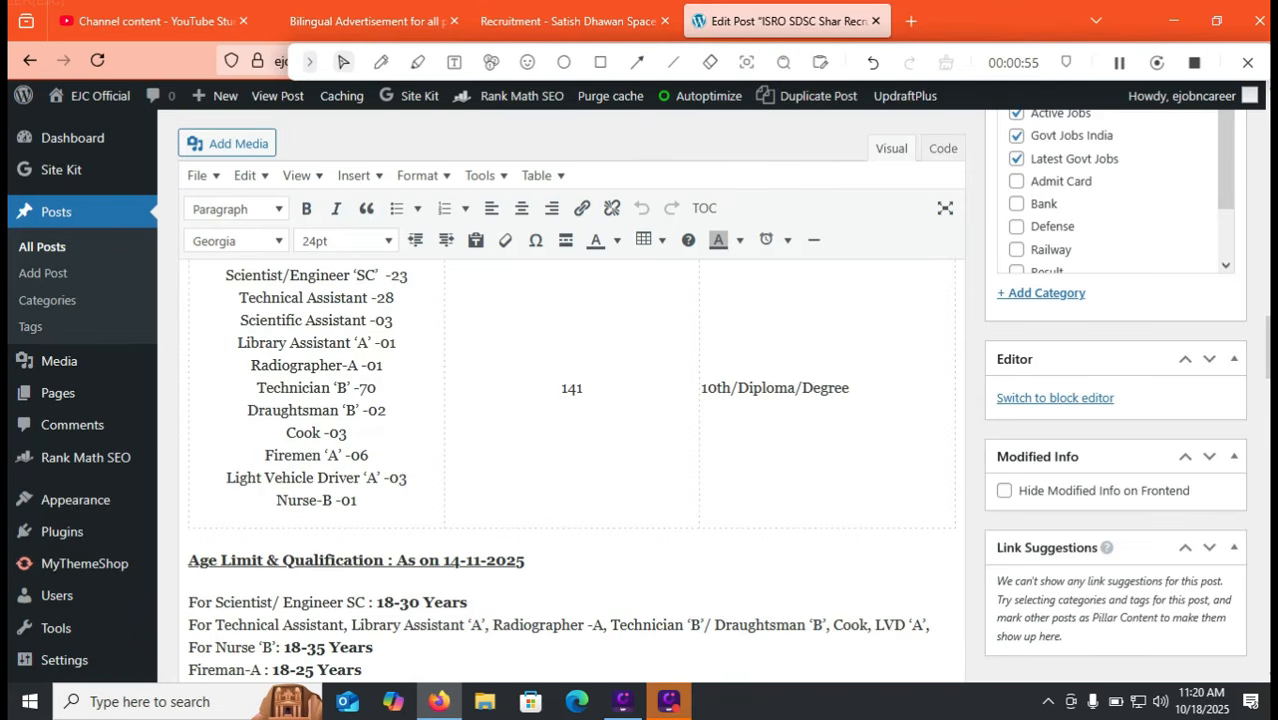
Mark the 18-30, Fireman-A 18-25 and Nurse 'B' 18-35 age limits and the relaxation note
scroll(570, 450, "down", 1)
scroll(570, 450, "down", 1)
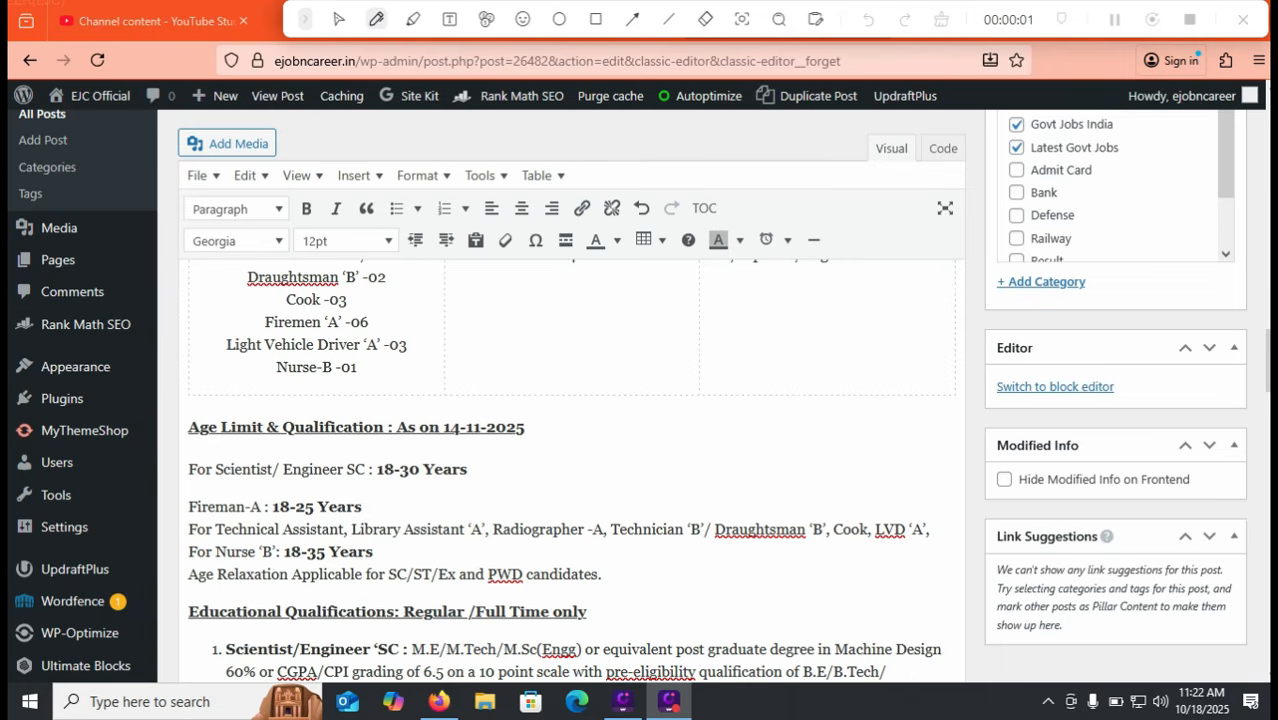
left_click_drag(467, 474, 557, 443)
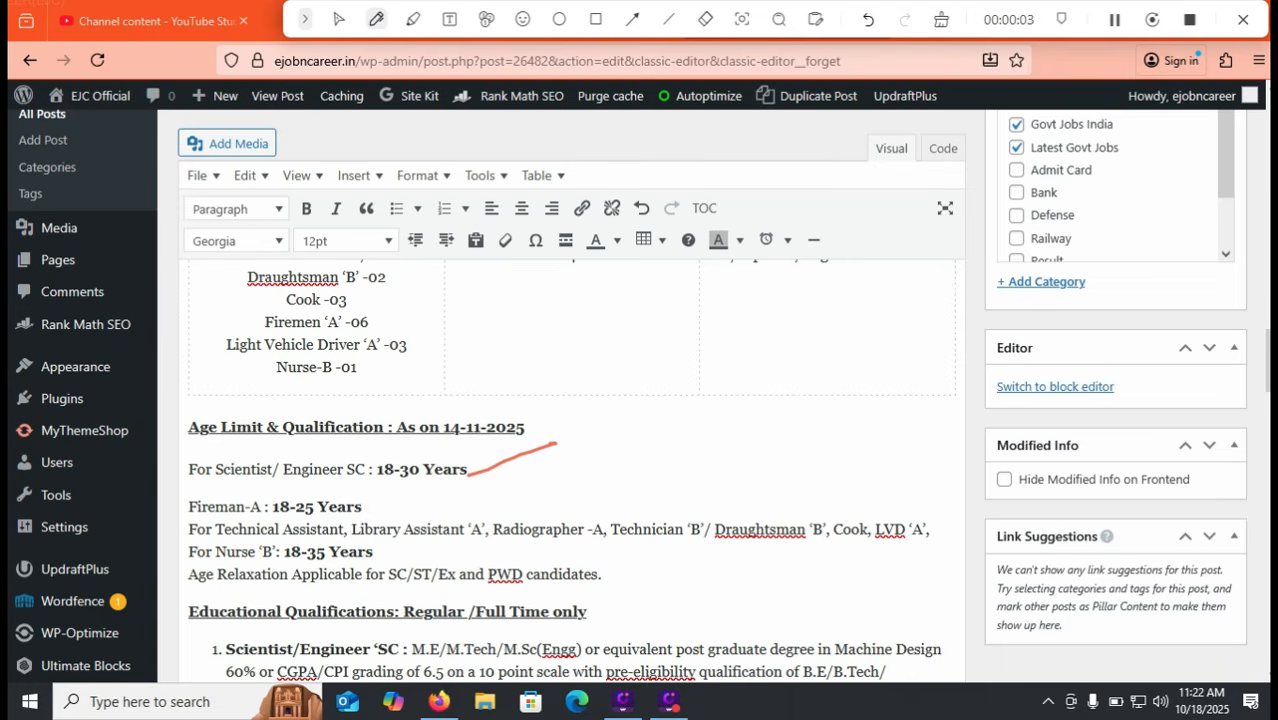
left_click_drag(372, 512, 402, 491)
left_click_drag(373, 559, 443, 558)
left_click_drag(604, 588, 715, 589)
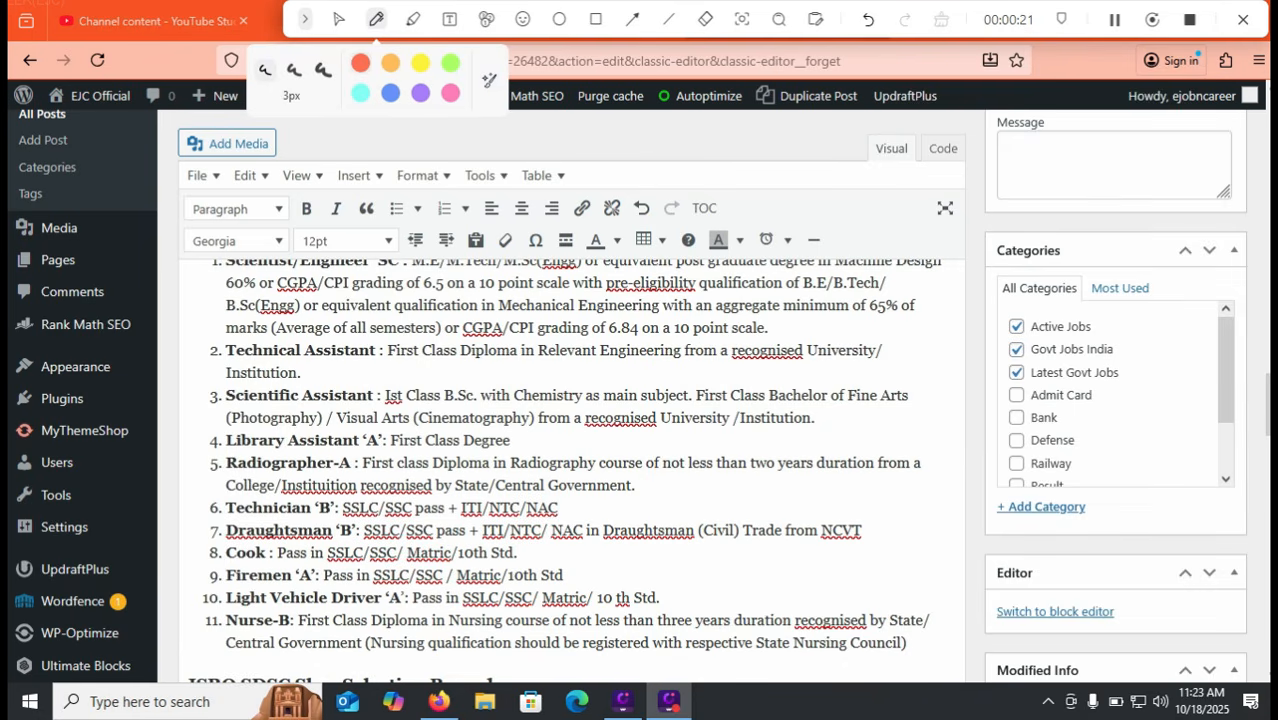
Mark the qualifications for Cook, Firemen 'A', Nurse-B, Technician 'B', Library Assistant 'A' and Technical Assistant
left_click_drag(220, 551, 226, 545)
mouse_move(197, 589)
left_mouse_down()
mouse_move(232, 577)
mouse_move(220, 601)
left_mouse_up()
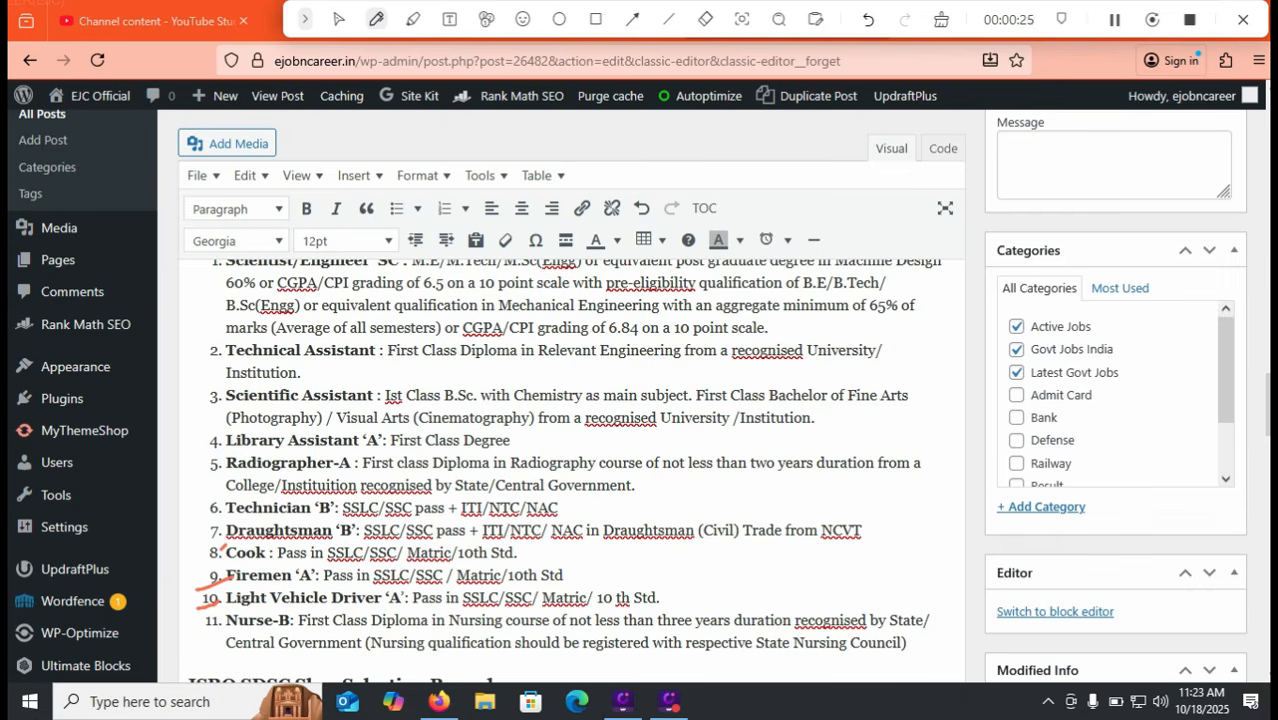
left_click_drag(200, 646, 290, 628)
left_click_drag(587, 511, 651, 510)
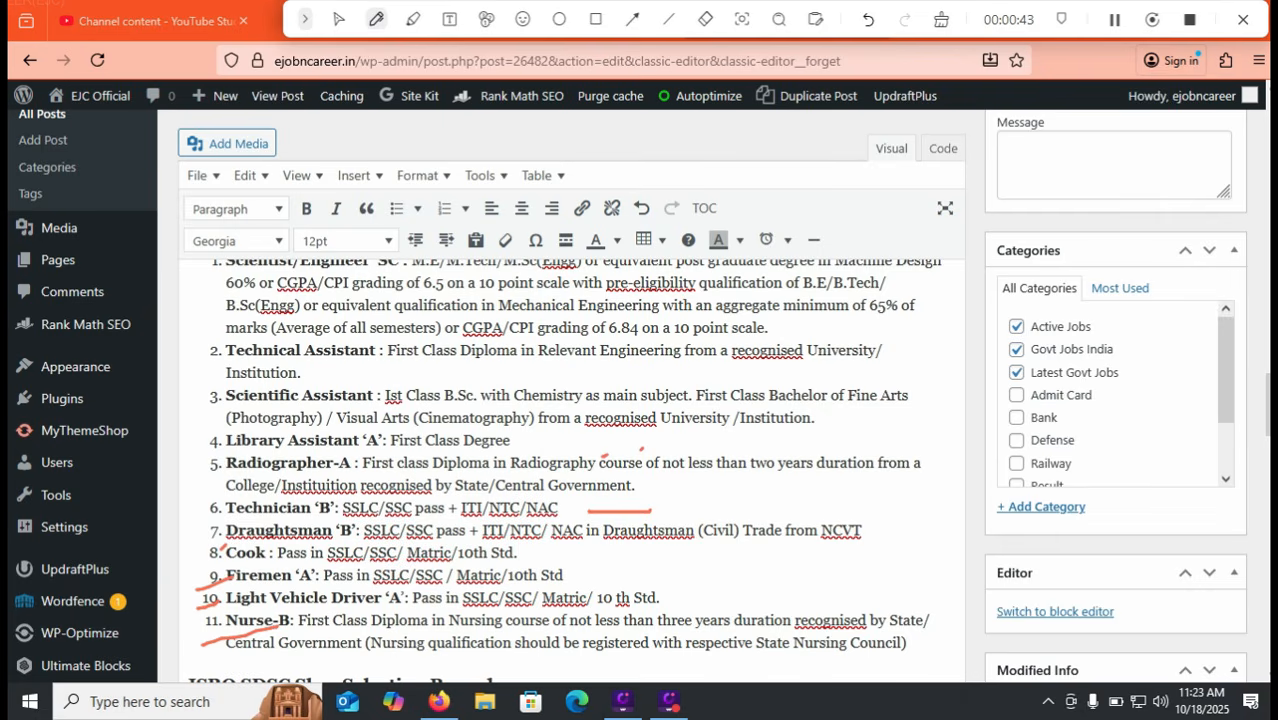
left_click_drag(535, 451, 579, 446)
left_click_drag(400, 375, 469, 385)
Erase a stray heading mark, then mark the Rs. 750 fee and full-refund lines under Application Fees
scroll(575, 450, "up", 2)
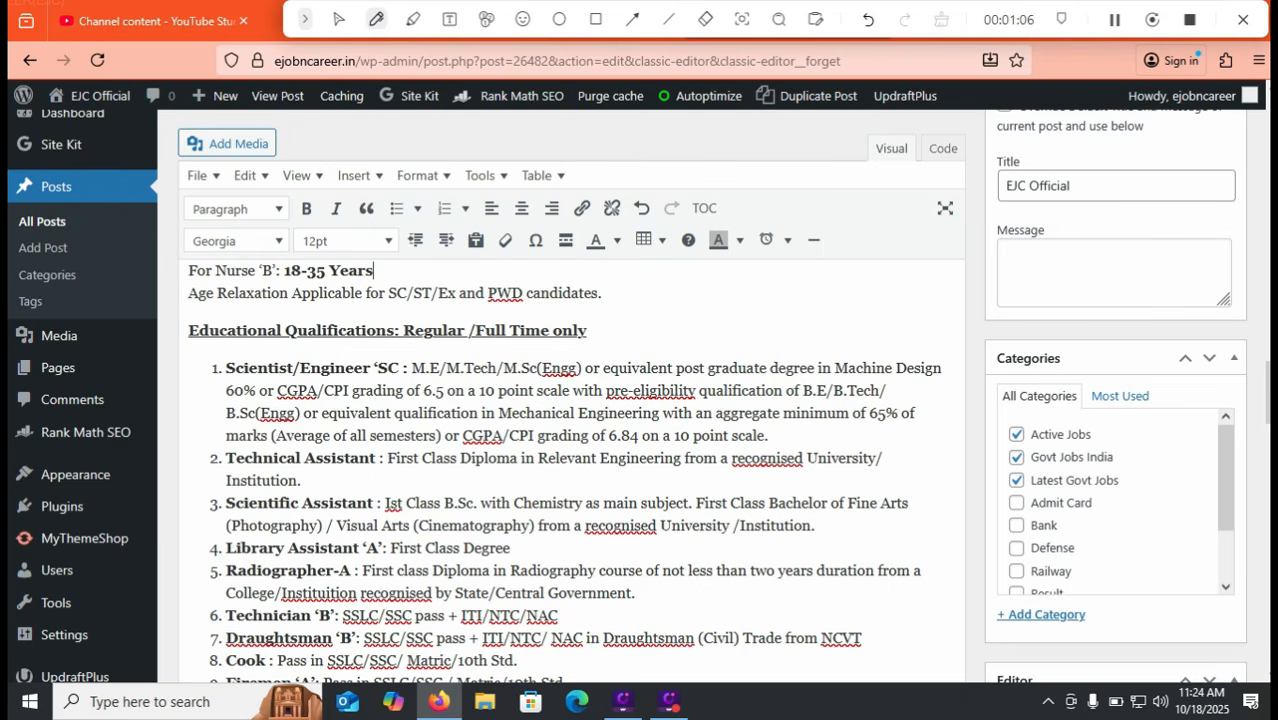
left_click_drag(588, 354, 670, 329)
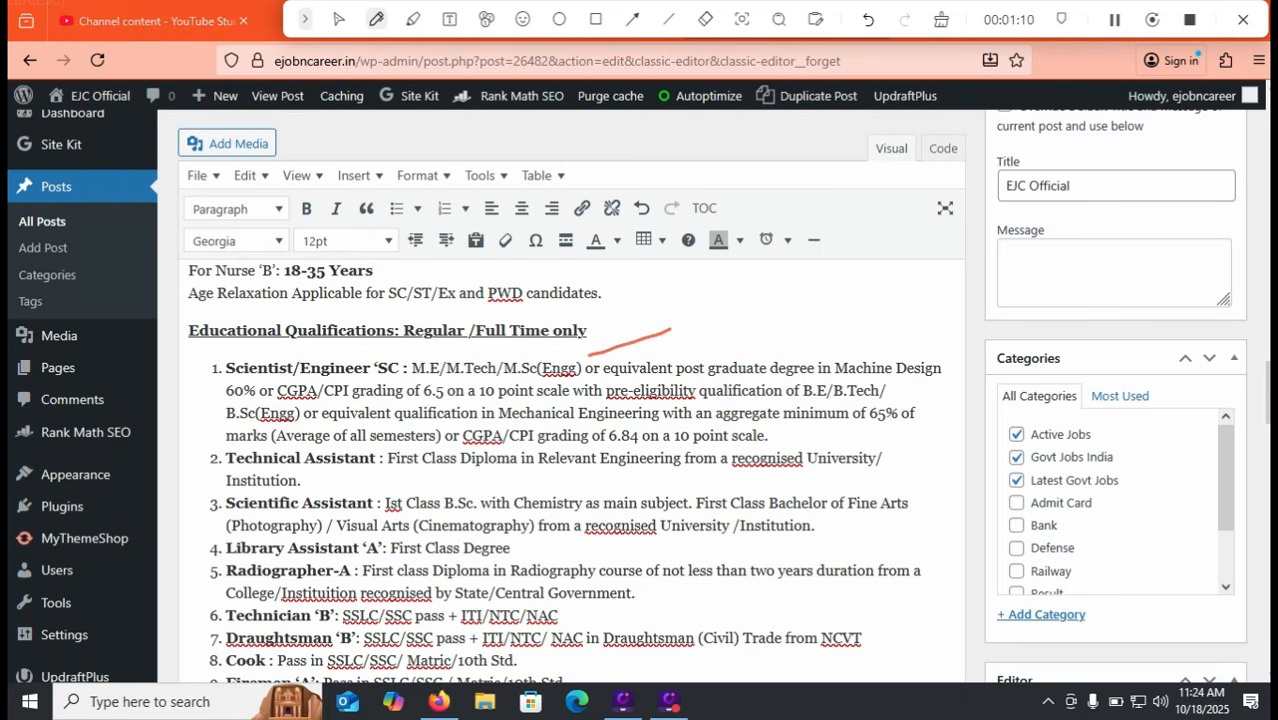
left_click(941, 19)
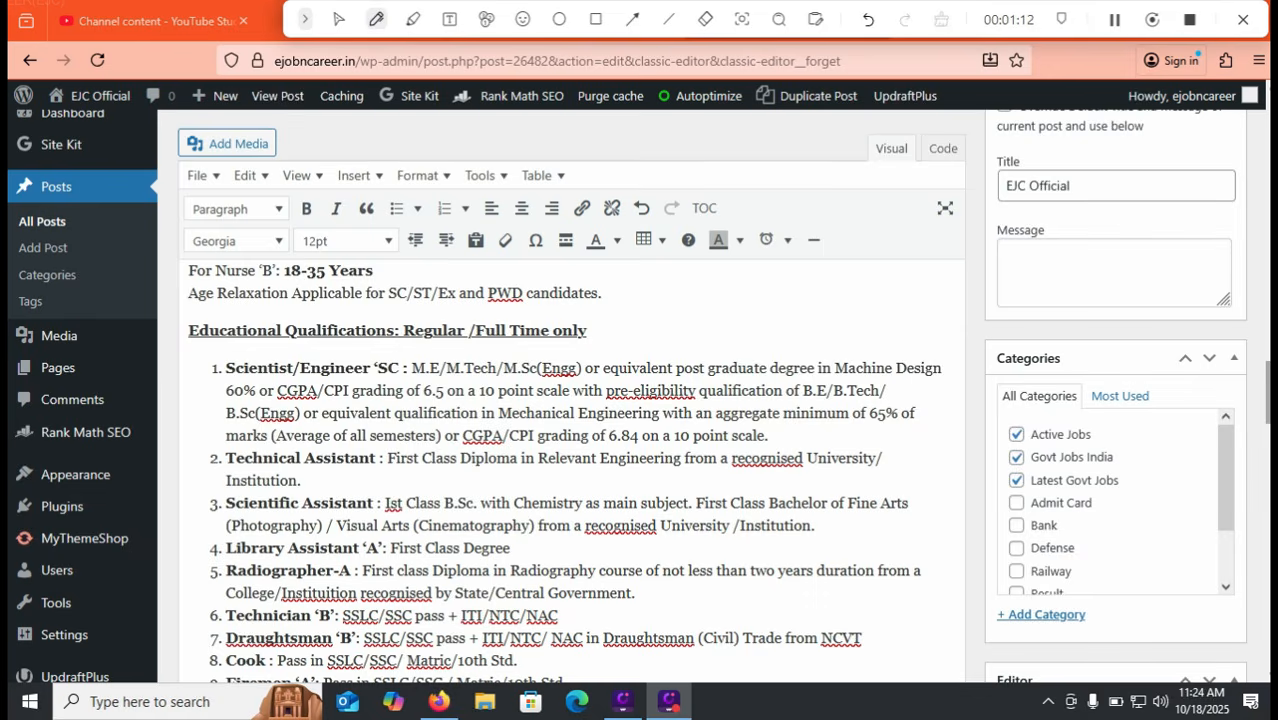
scroll(570, 450, "up", 5)
scroll(570, 450, "up", 3)
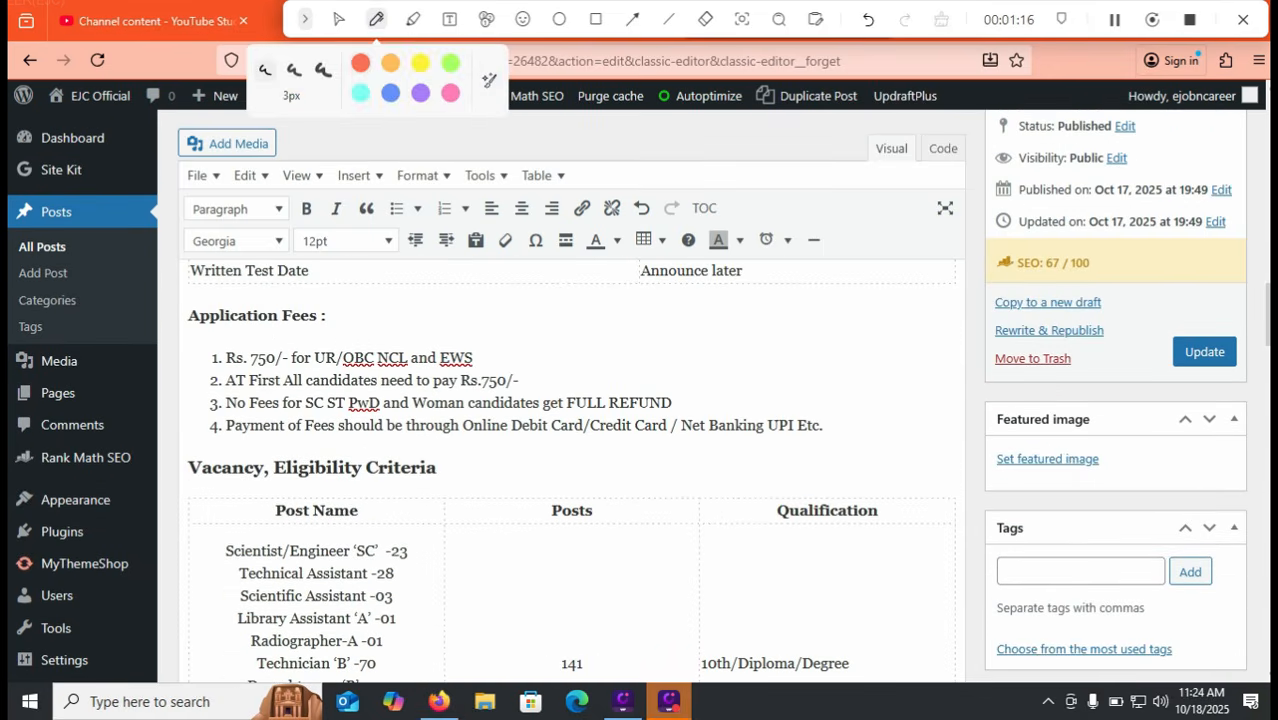
left_click_drag(494, 353, 559, 353)
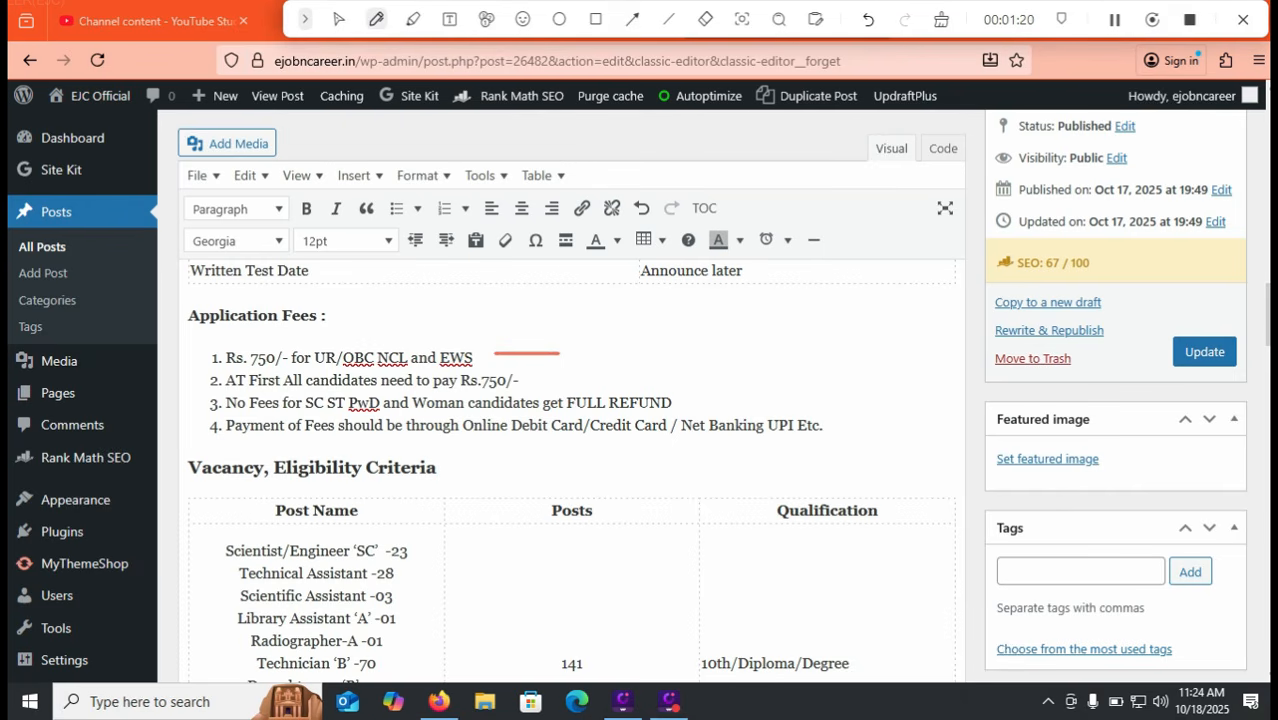
left_click_drag(686, 402, 793, 402)
Clear the pen marks, download Annexure A medical form, and switch back to the Recruitment tab
left_click(941, 19)
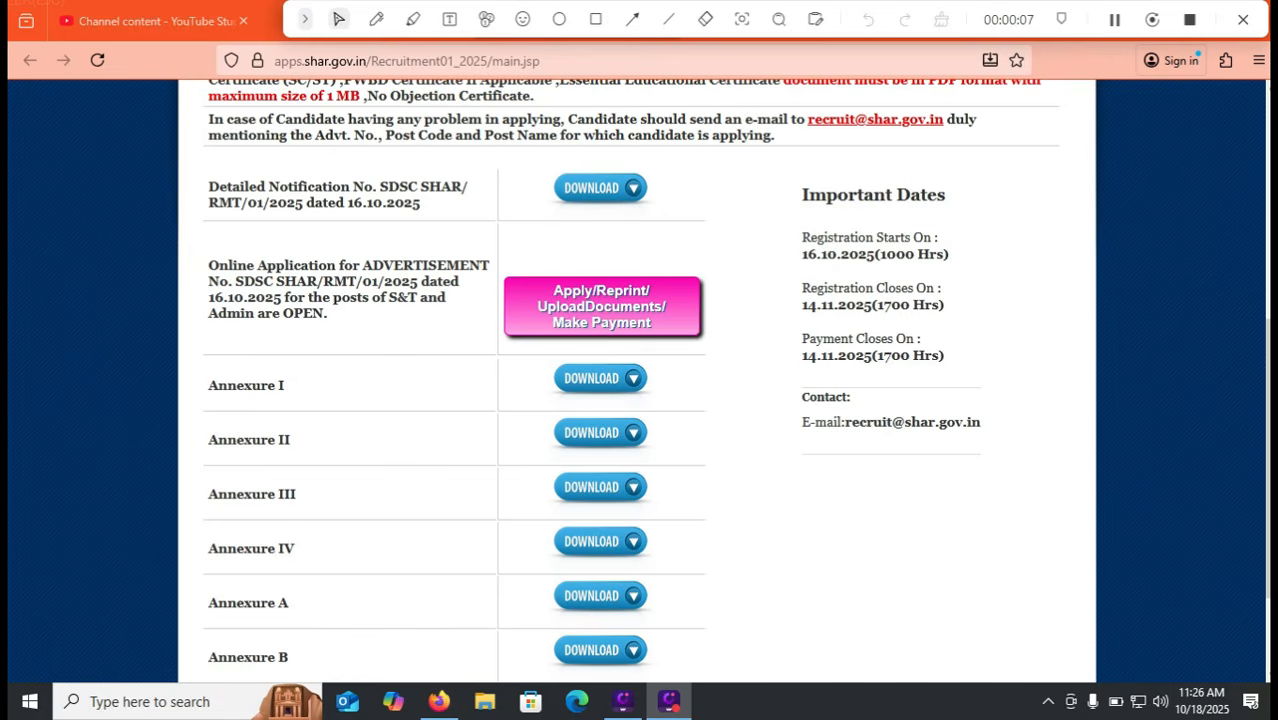
scroll(640, 380, "down", 1)
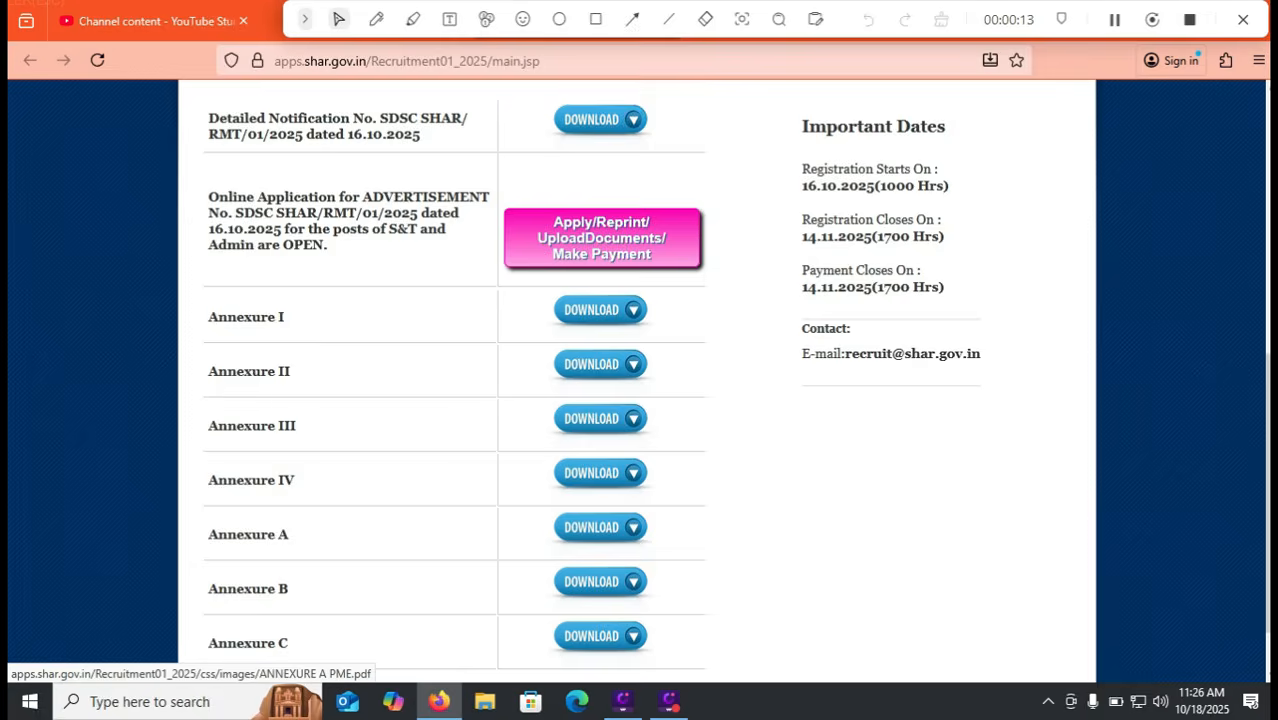
left_click(598, 527)
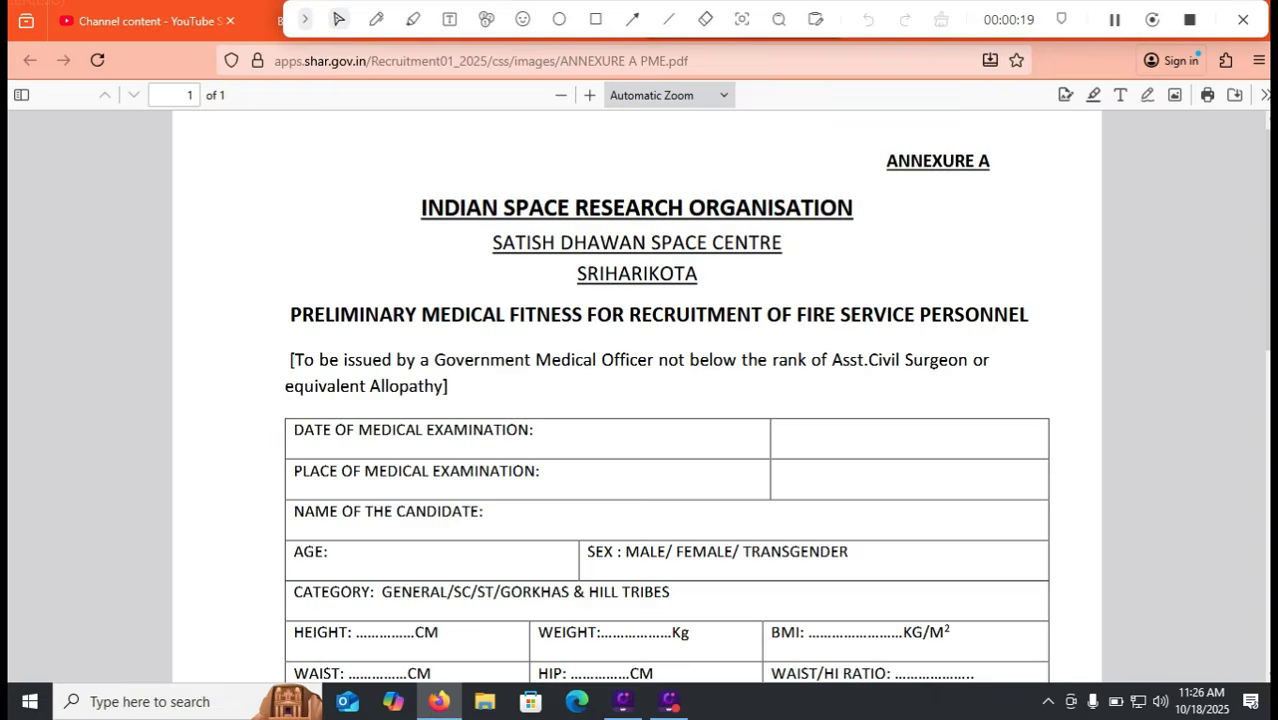
left_click_drag(965, 20, 957, 84)
left_click(538, 21)
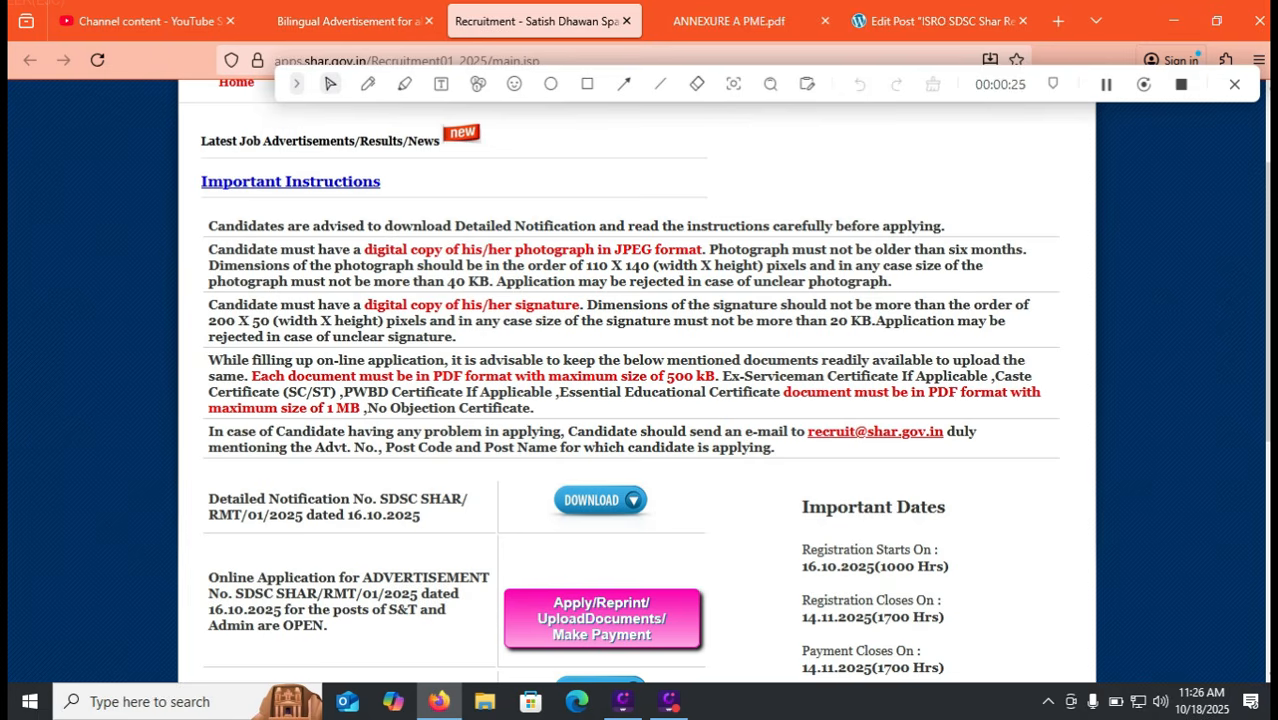
Open the Apply/Reprint/UploadDocuments/Make Payment page and scroll through its table of posts
scroll(640, 380, "down", 2)
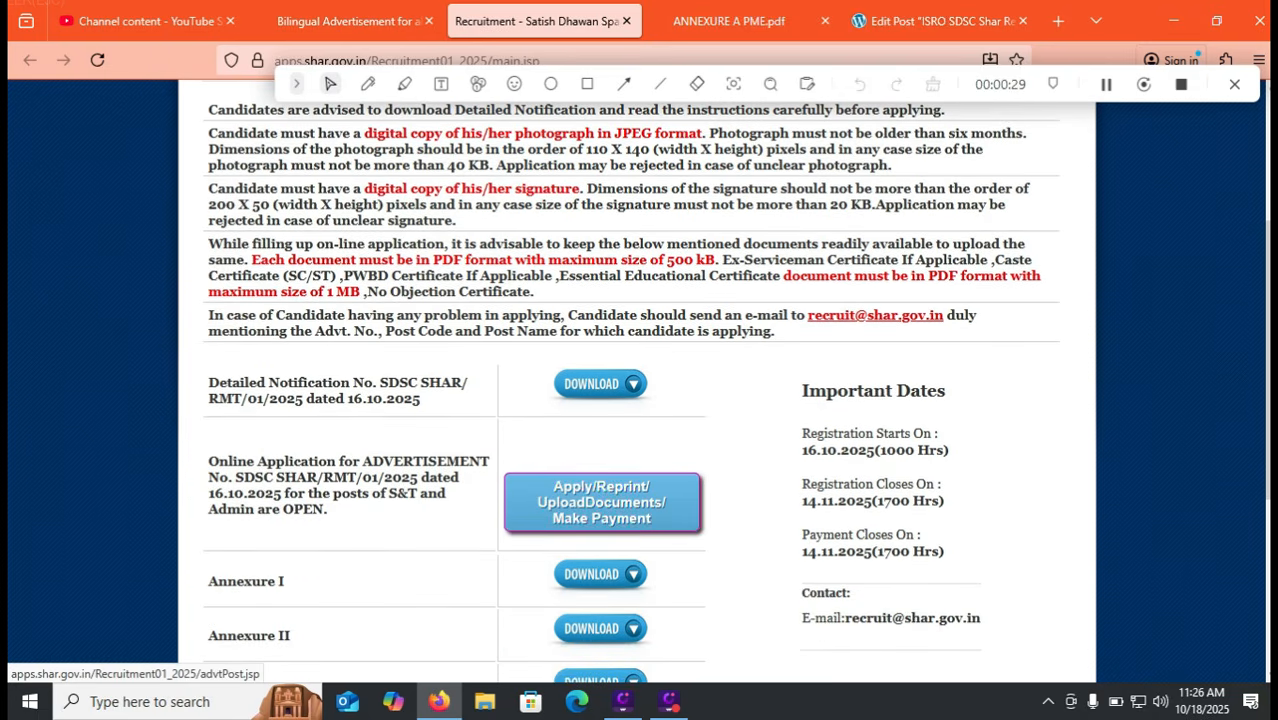
left_click(602, 502)
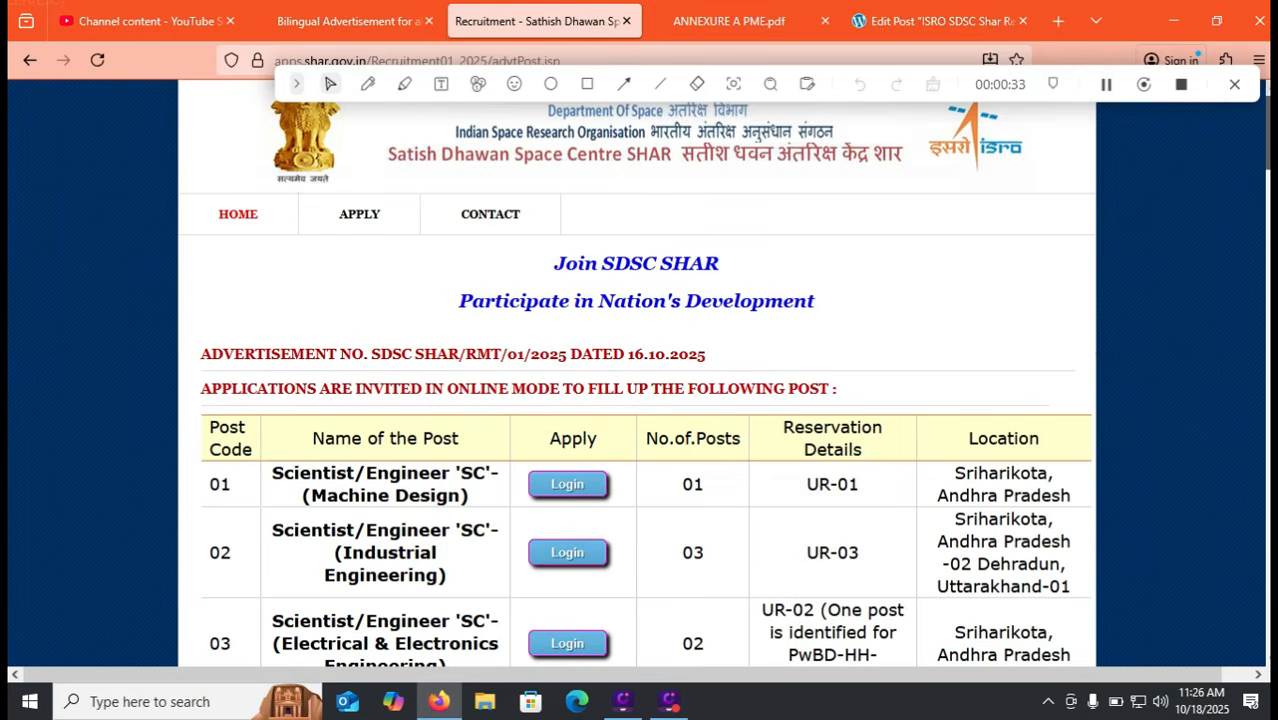
scroll(640, 400, "down", 5)
scroll(645, 373, "down", 5)
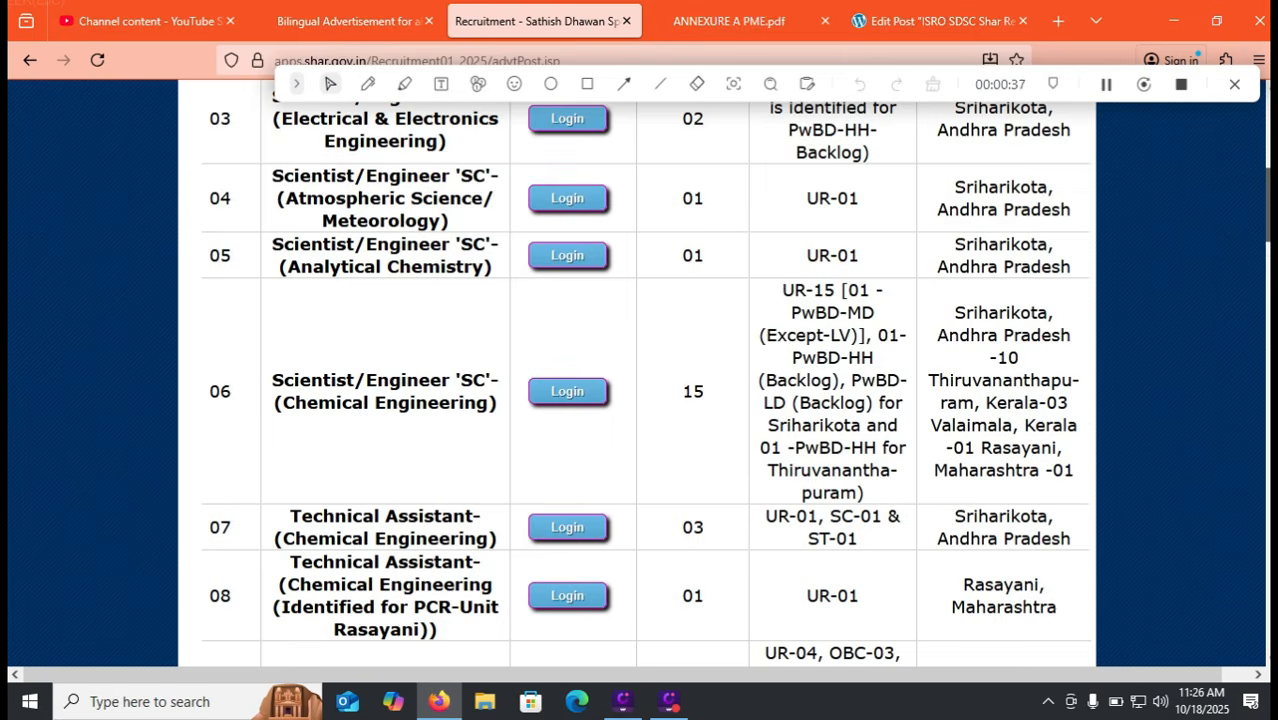
scroll(645, 380, "down", 9)
scroll(645, 380, "down", 11)
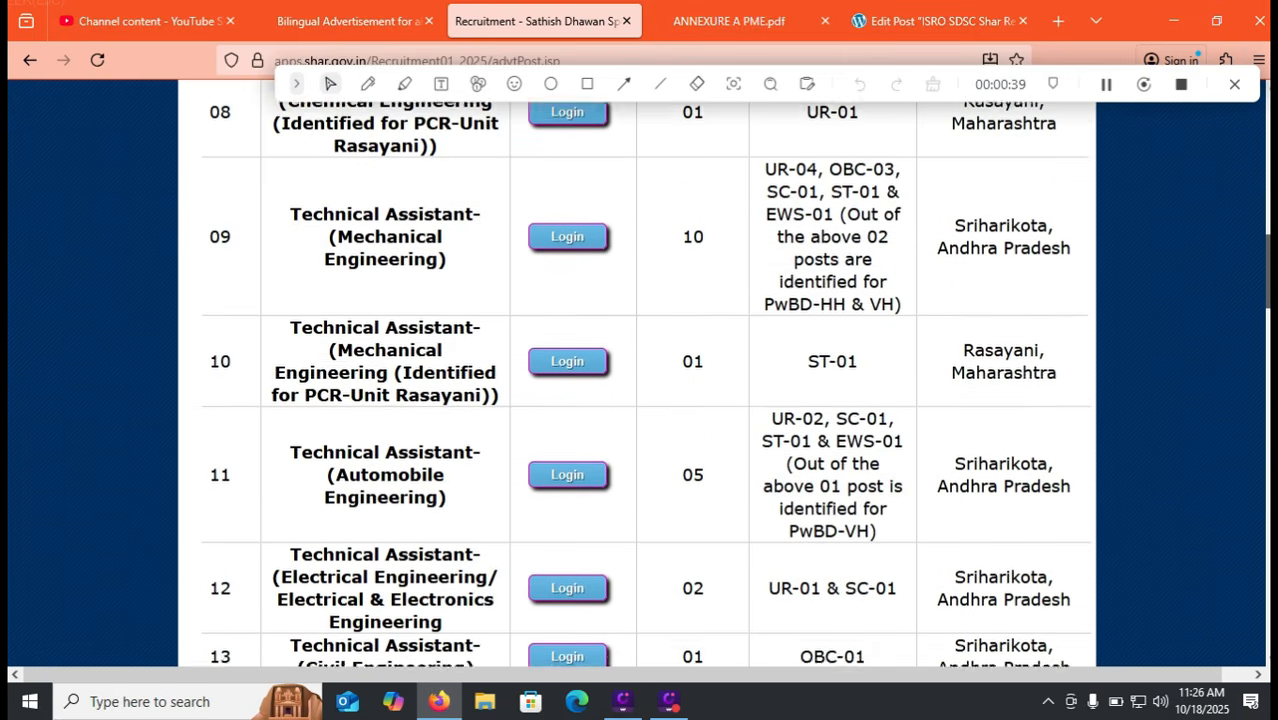
scroll(645, 380, "down", 17)
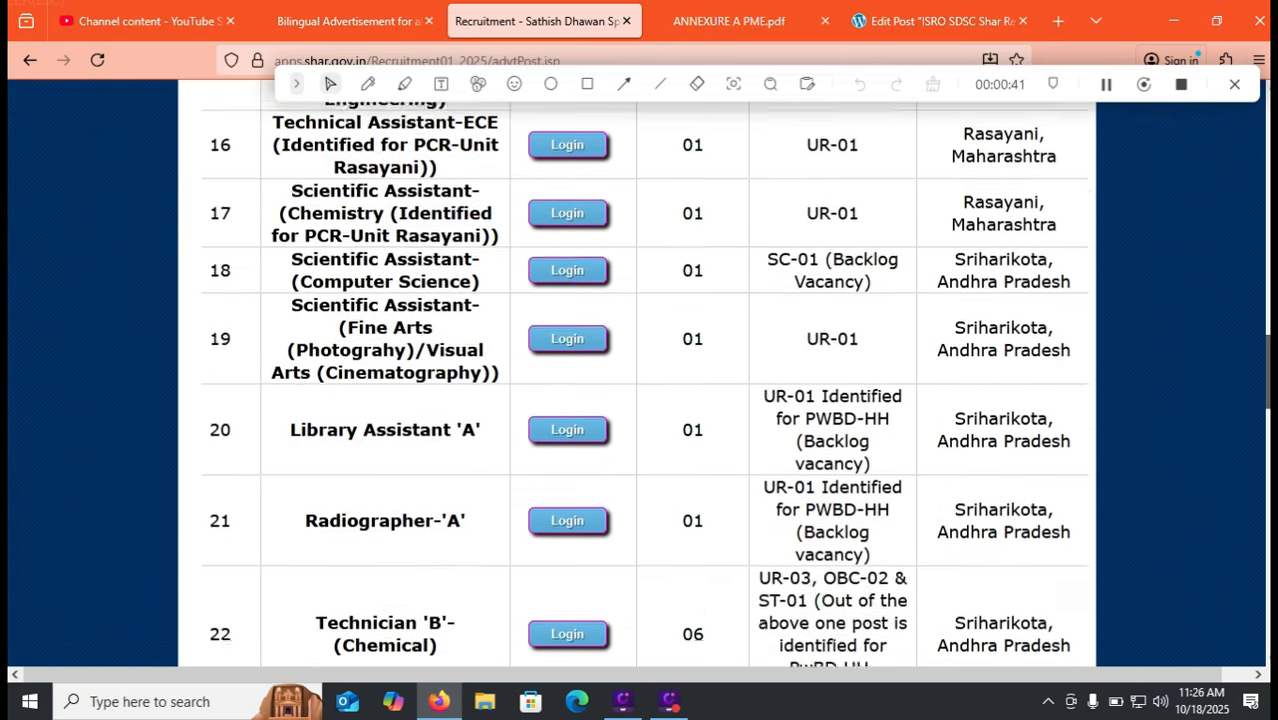
scroll(645, 380, "down", 17)
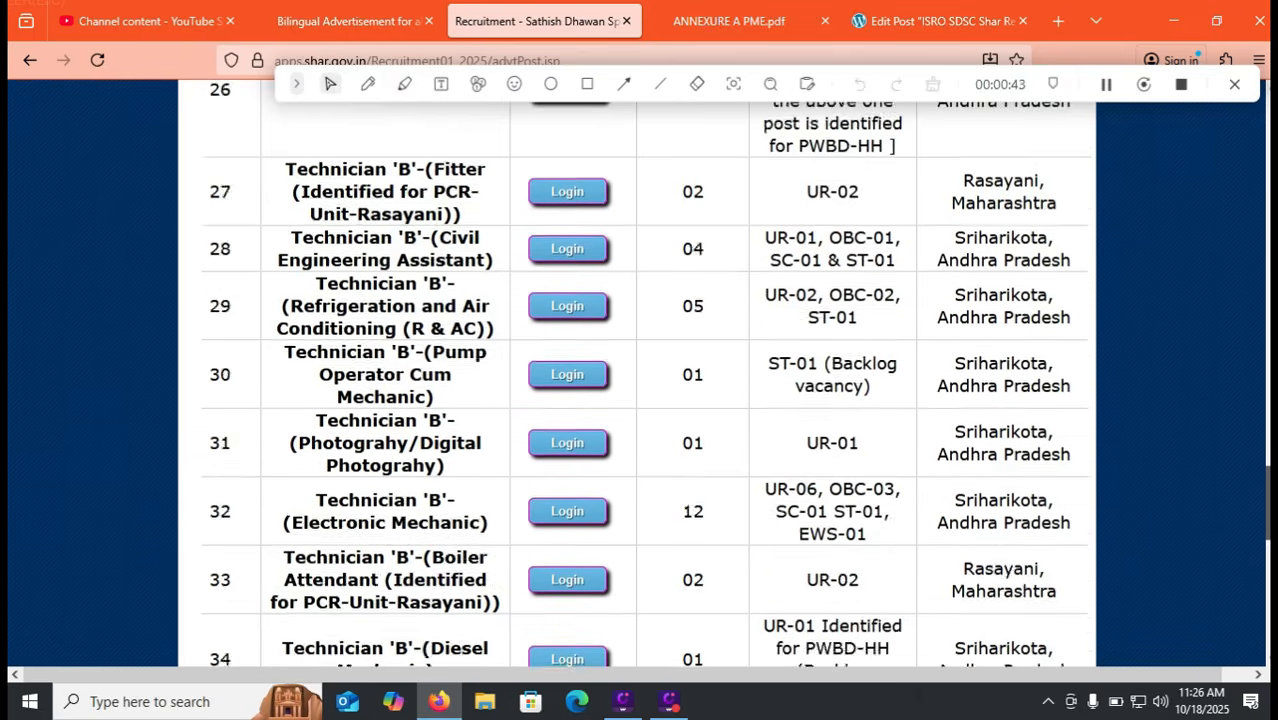
scroll(645, 380, "down", 1)
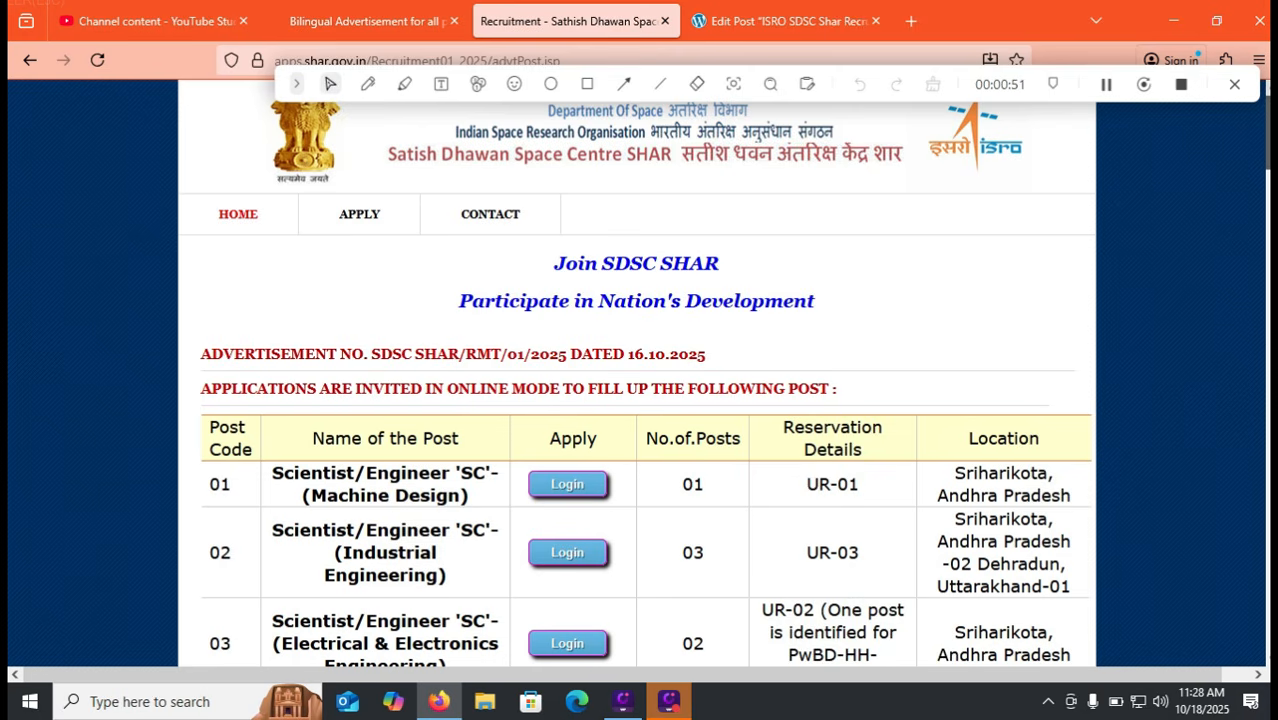
Review the full list of advertised posts, then open the New Registration form
scroll(636, 373, "down", 1)
scroll(636, 380, "down", 3)
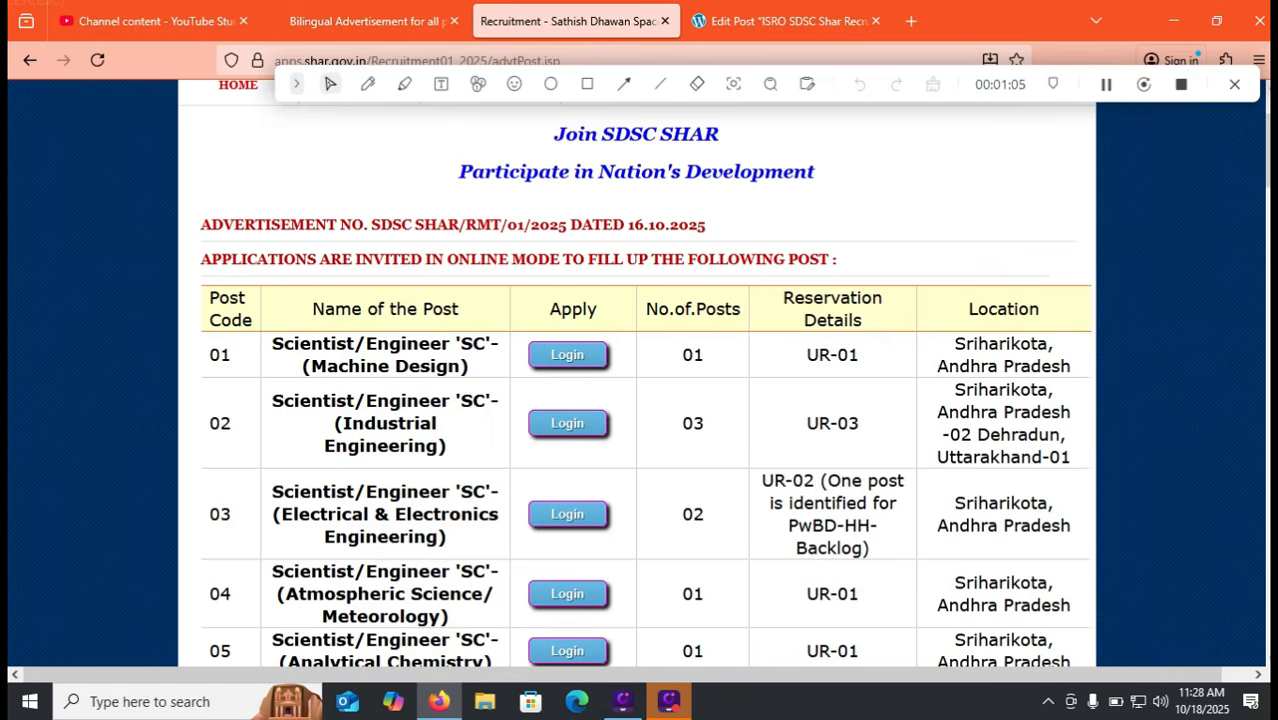
scroll(640, 400, "down", 2)
scroll(645, 389, "down", 1)
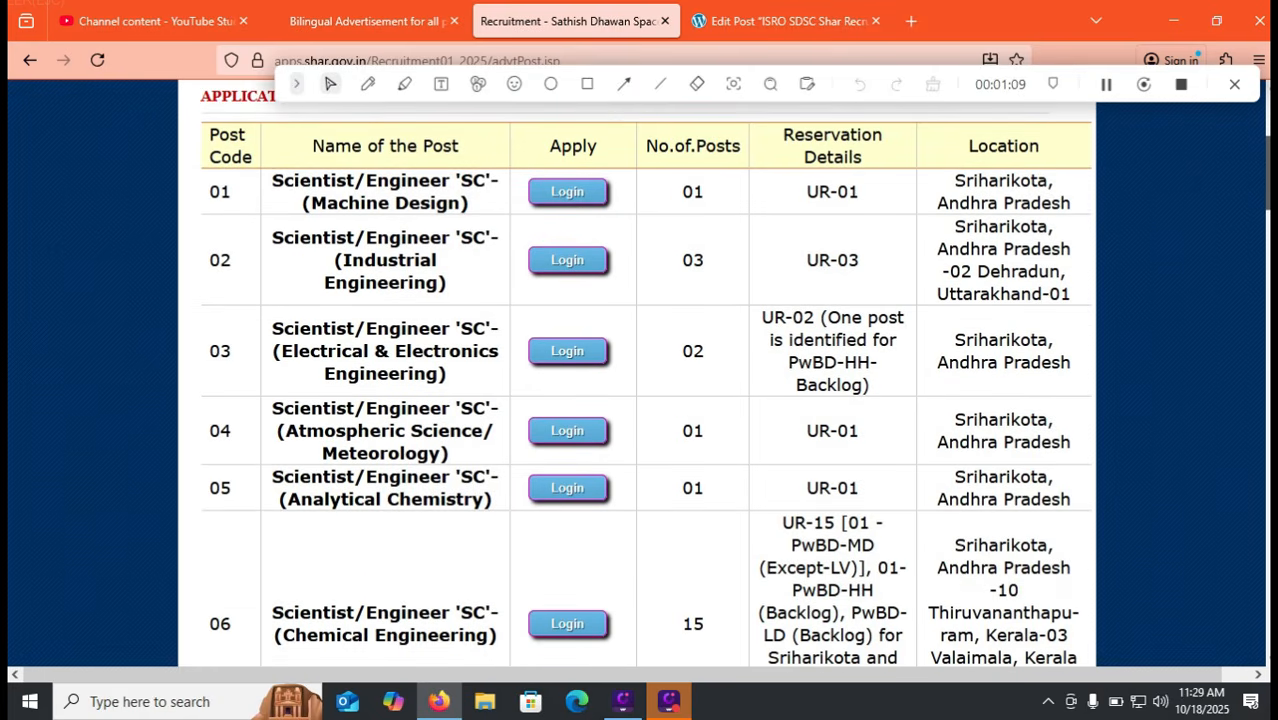
scroll(640, 400, "down", 2)
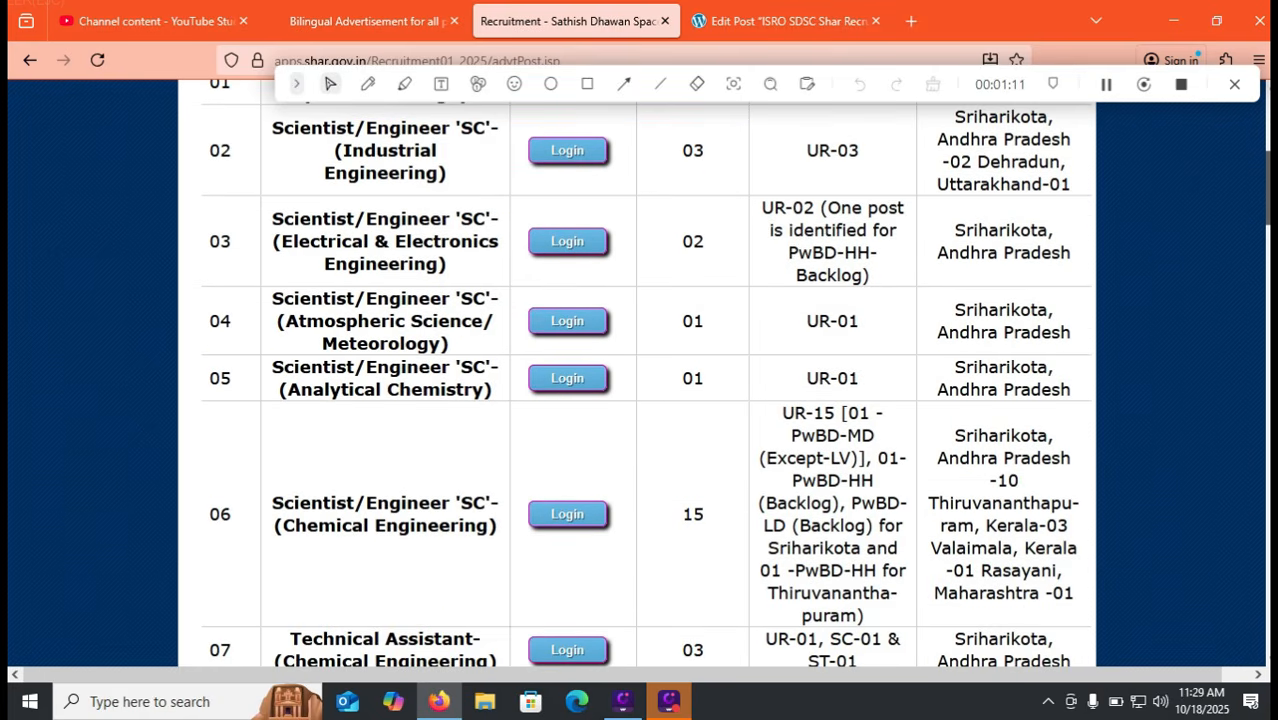
scroll(640, 380, "down", 2)
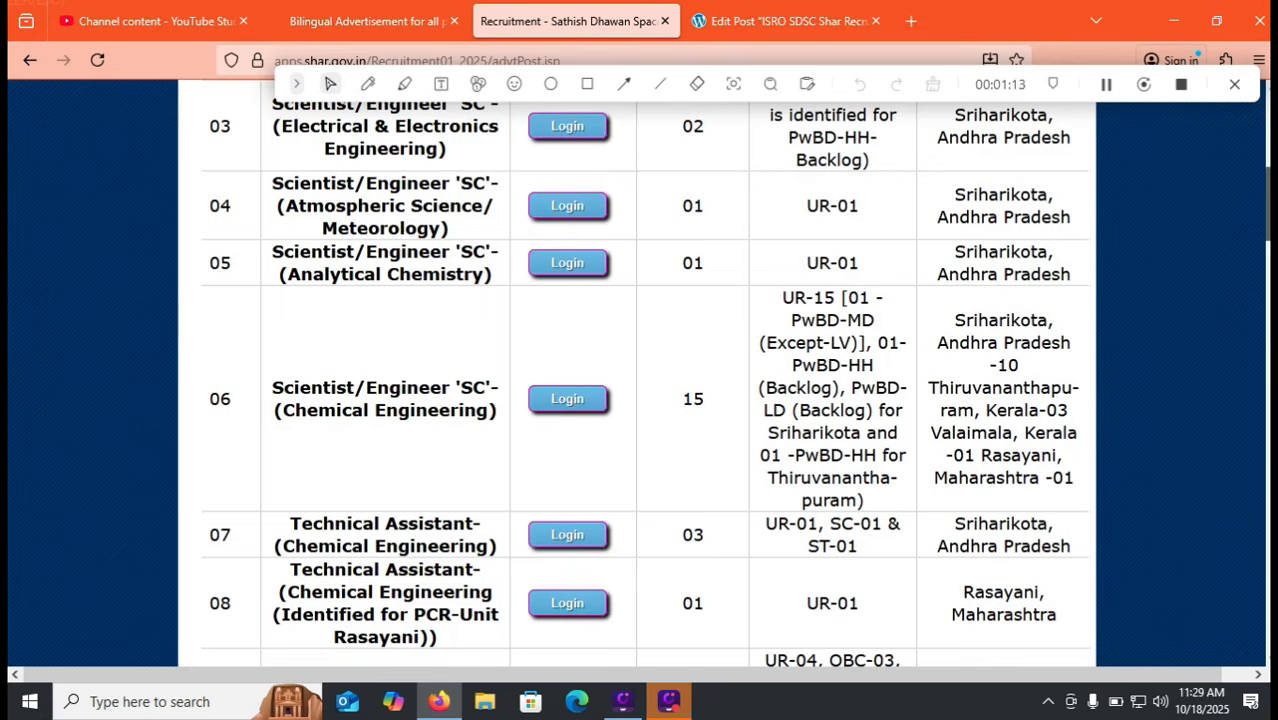
scroll(640, 380, "down", 2)
scroll(640, 380, "down", 3)
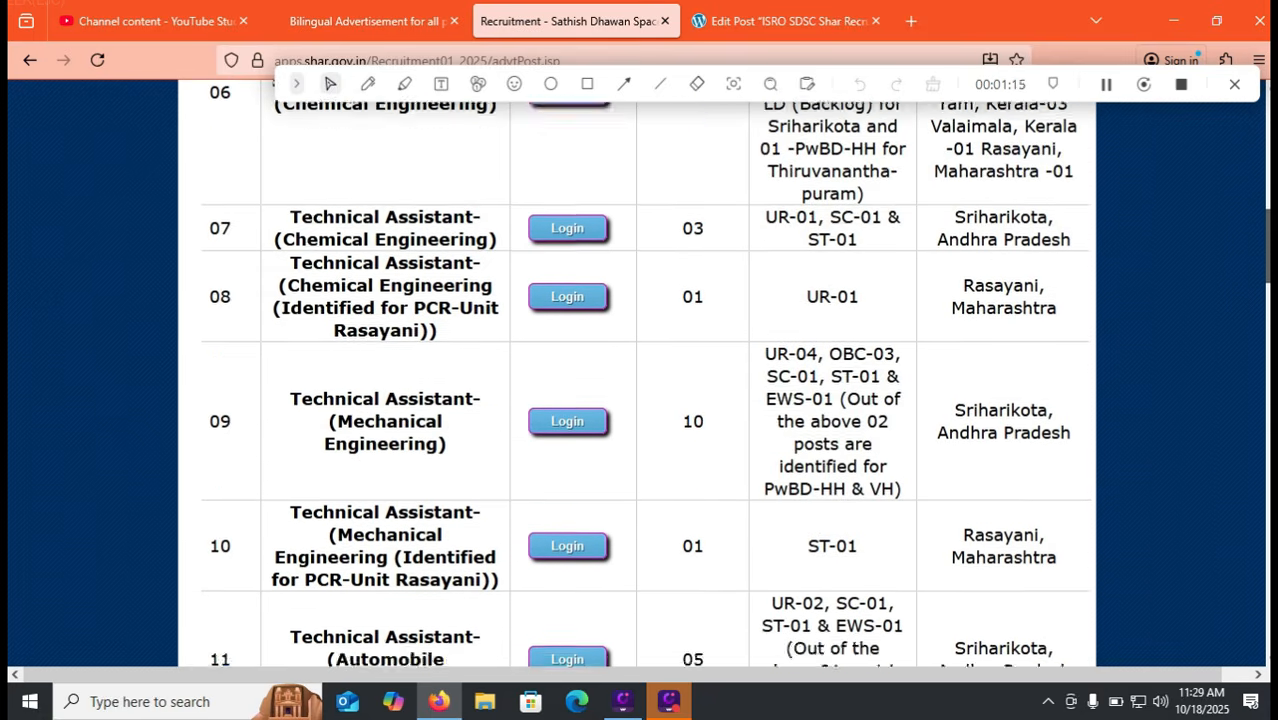
scroll(640, 380, "down", 5)
scroll(646, 380, "down", 4)
scroll(640, 380, "down", 3)
scroll(640, 380, "down", 2)
scroll(640, 380, "down", 1)
scroll(640, 380, "down", 3)
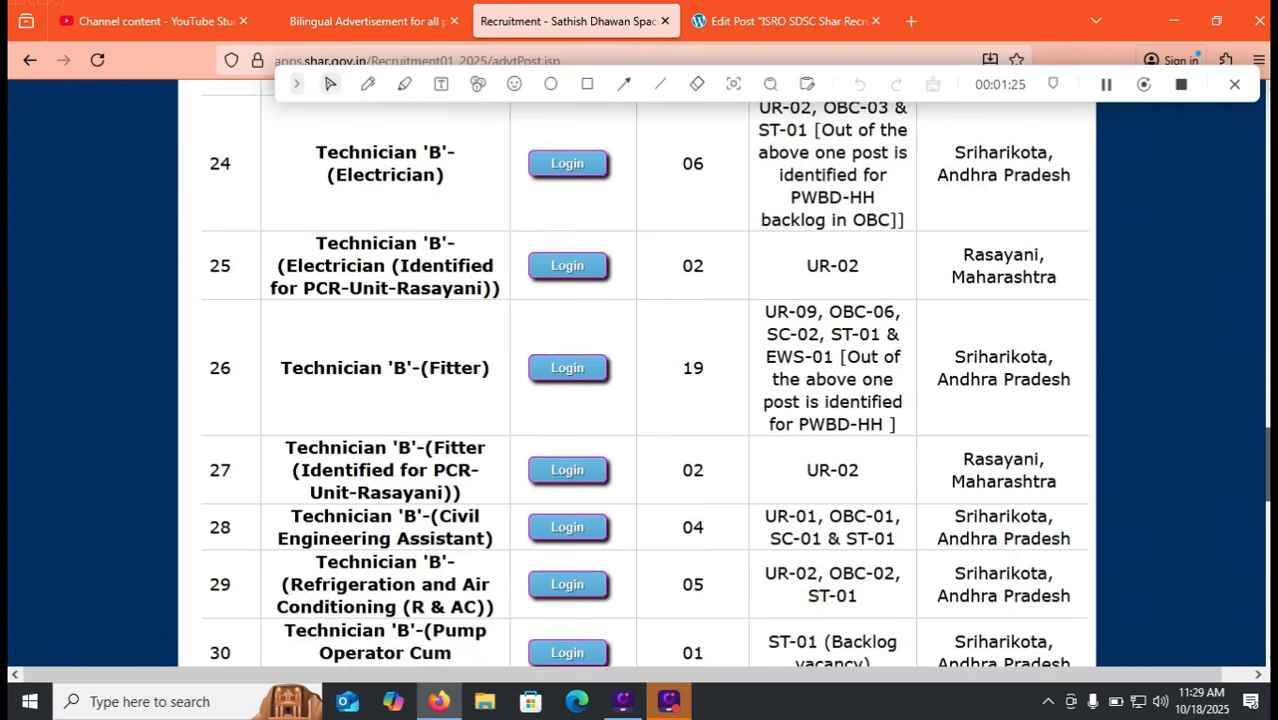
scroll(640, 380, "down", 1)
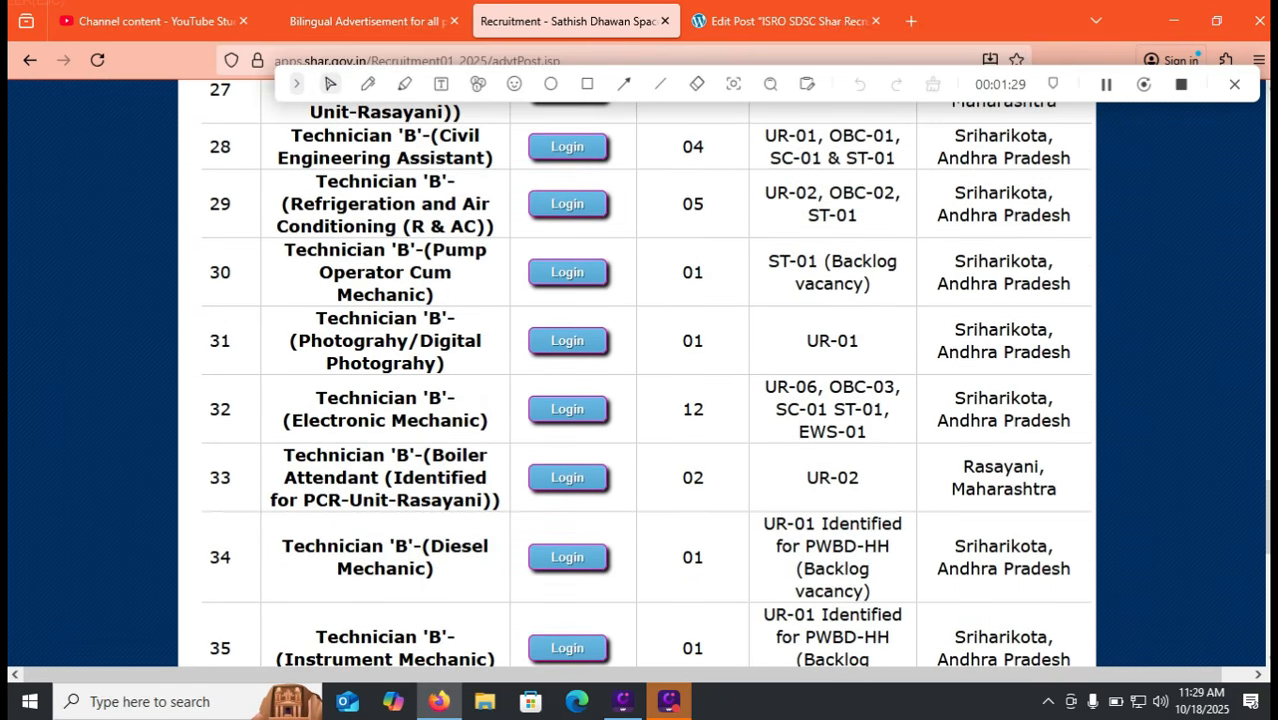
scroll(640, 380, "down", 1)
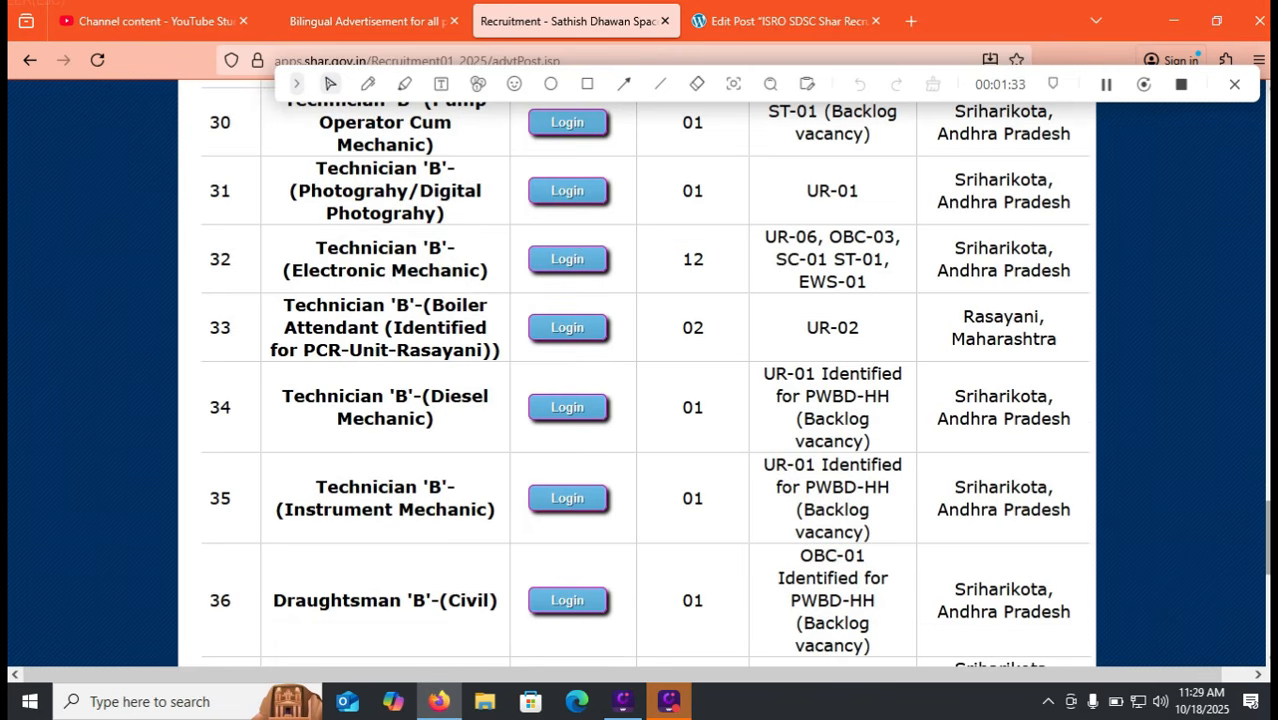
scroll(640, 380, "down", 3)
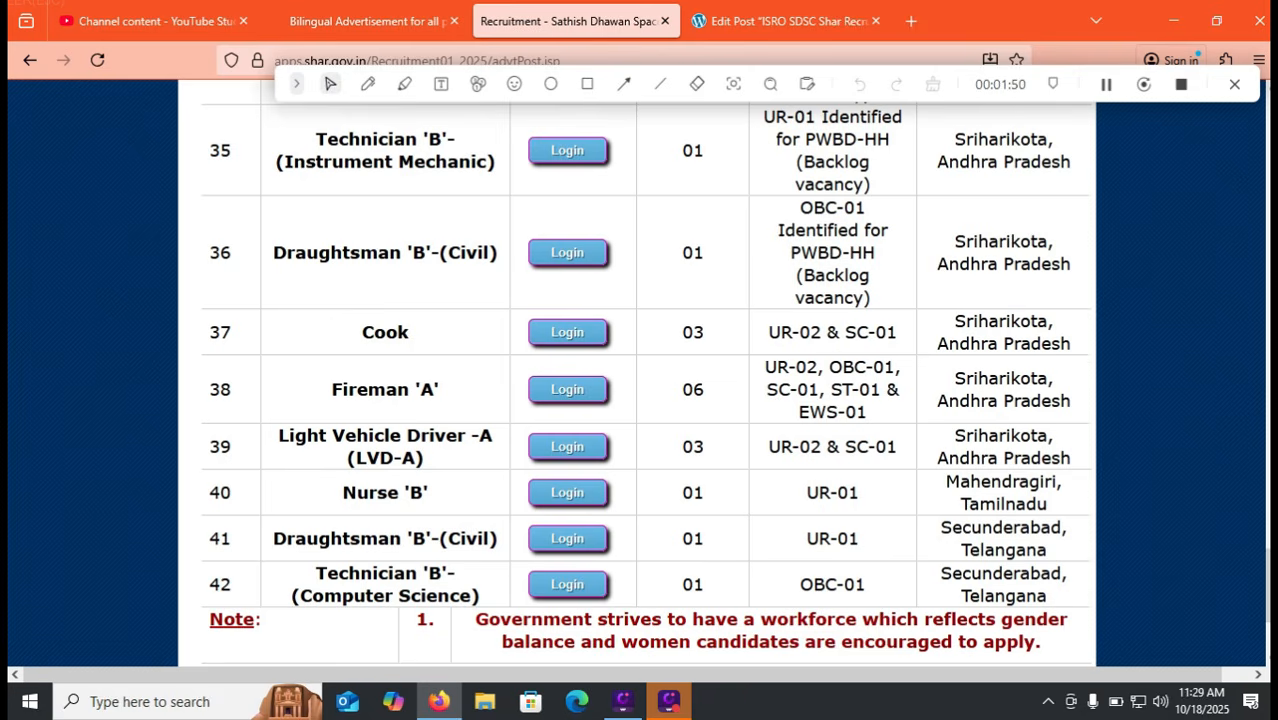
scroll(640, 380, "up", 7)
scroll(640, 380, "up", 5)
scroll(640, 380, "up", 2)
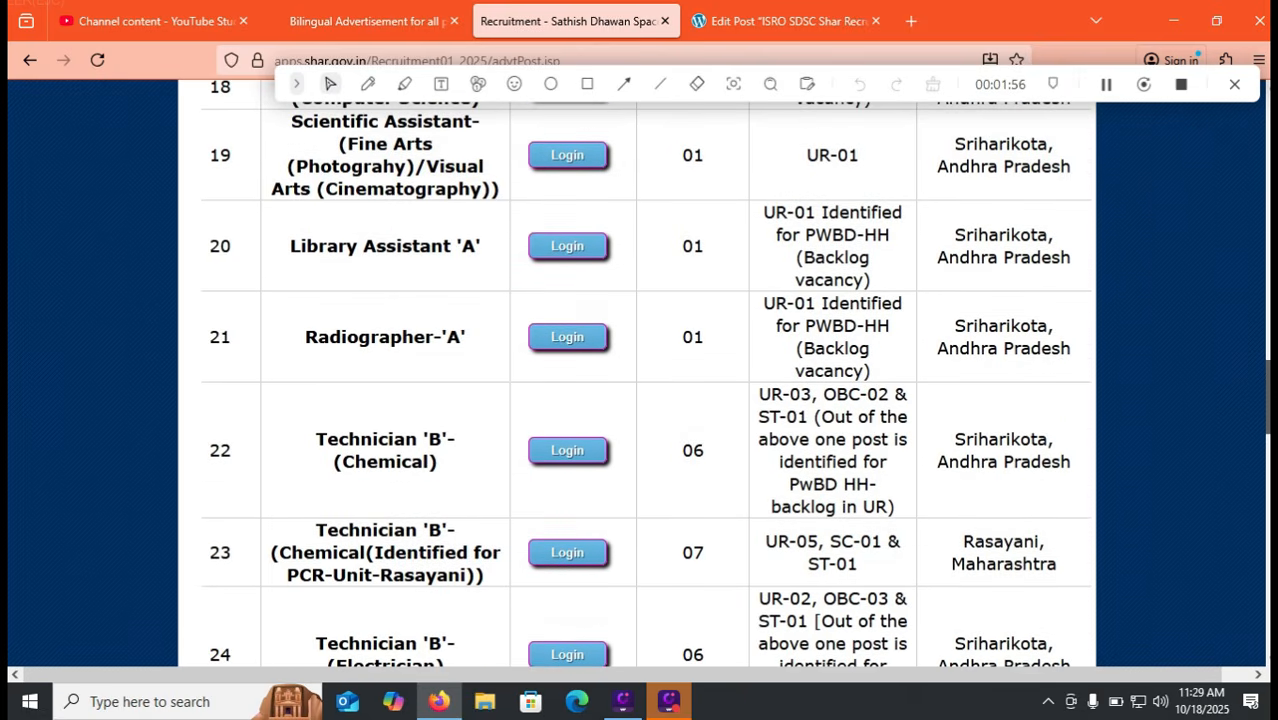
scroll(640, 380, "up", 1)
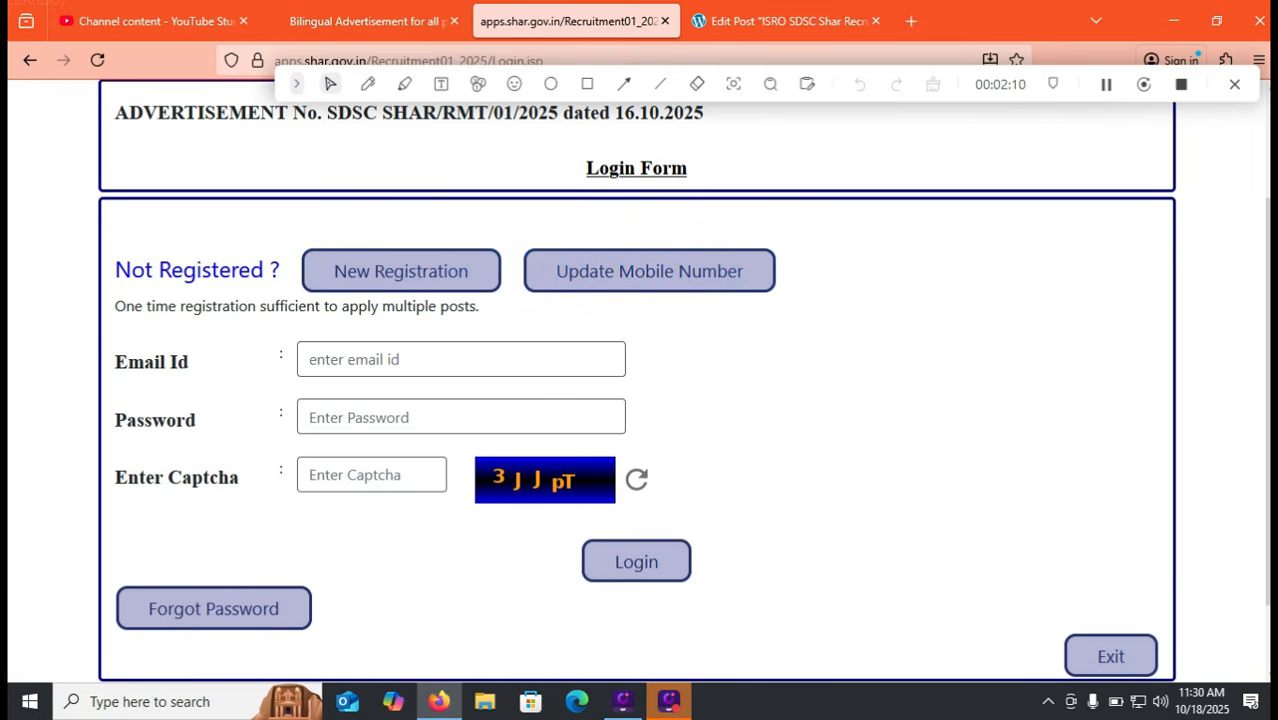
left_click(401, 271)
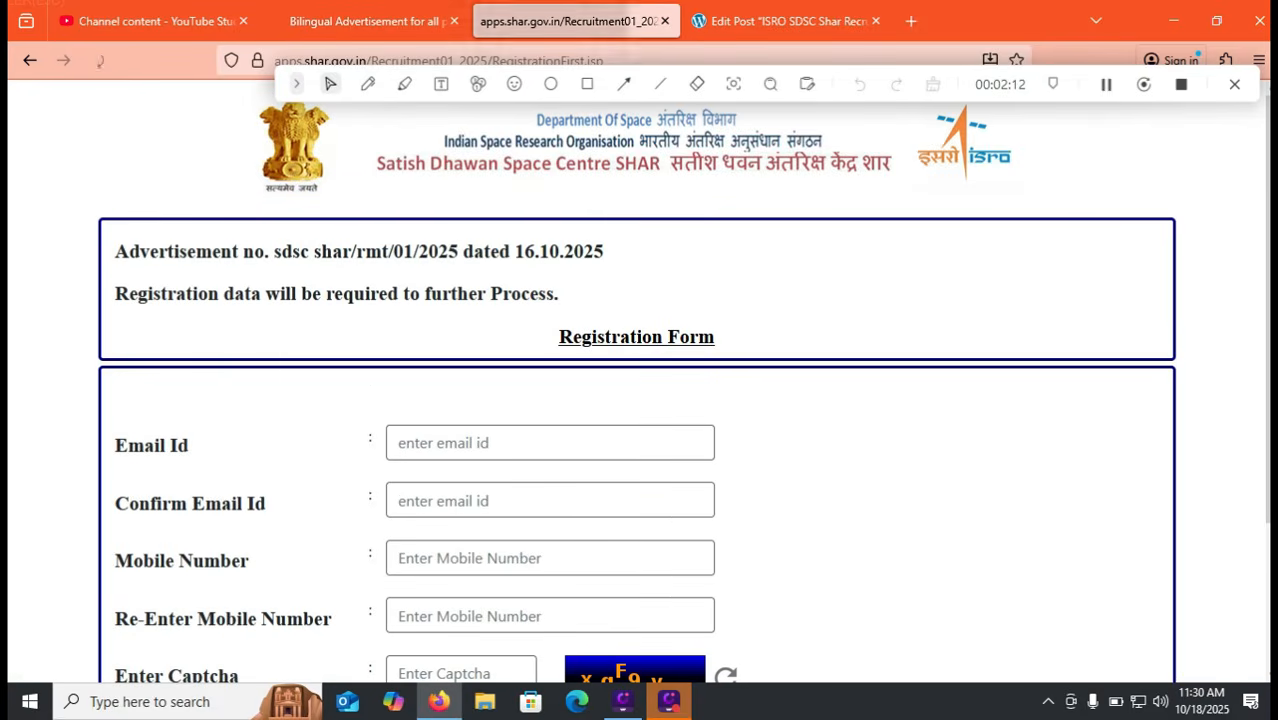
Enter the email, the mobile number and its confirmation, and the captcha code on the registration form
scroll(640, 400, "down", 3)
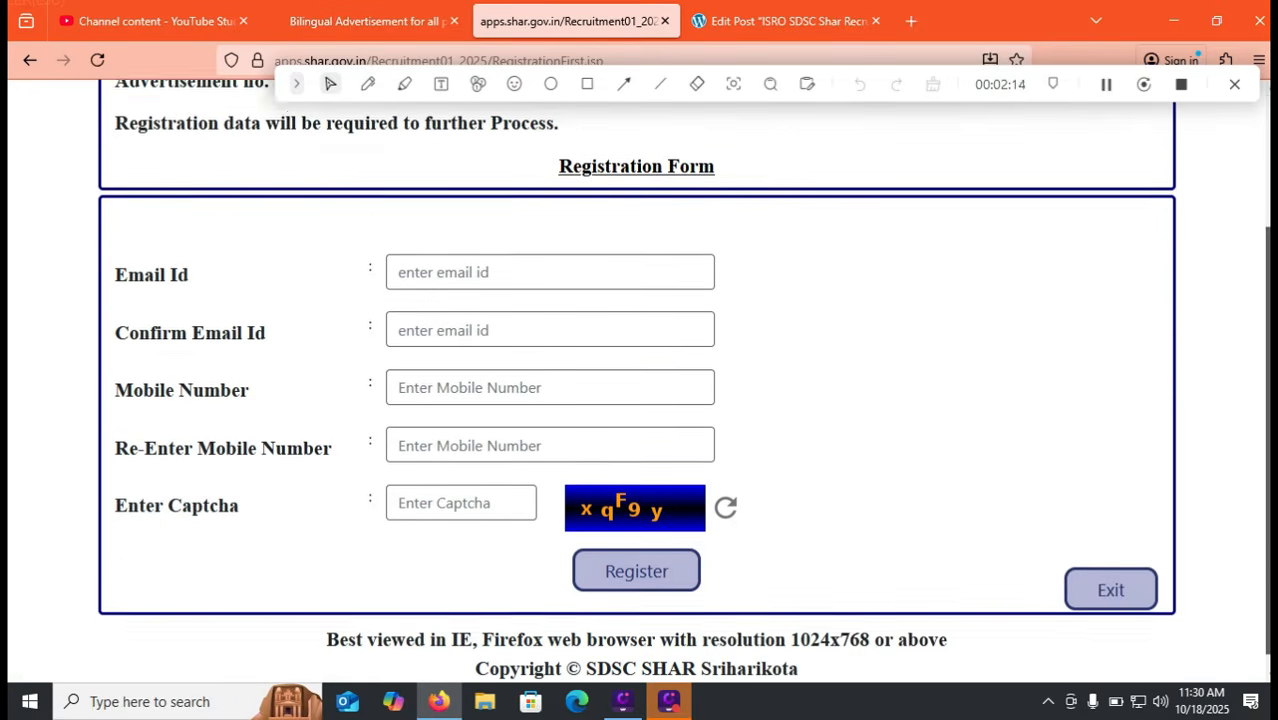
left_click(500, 260)
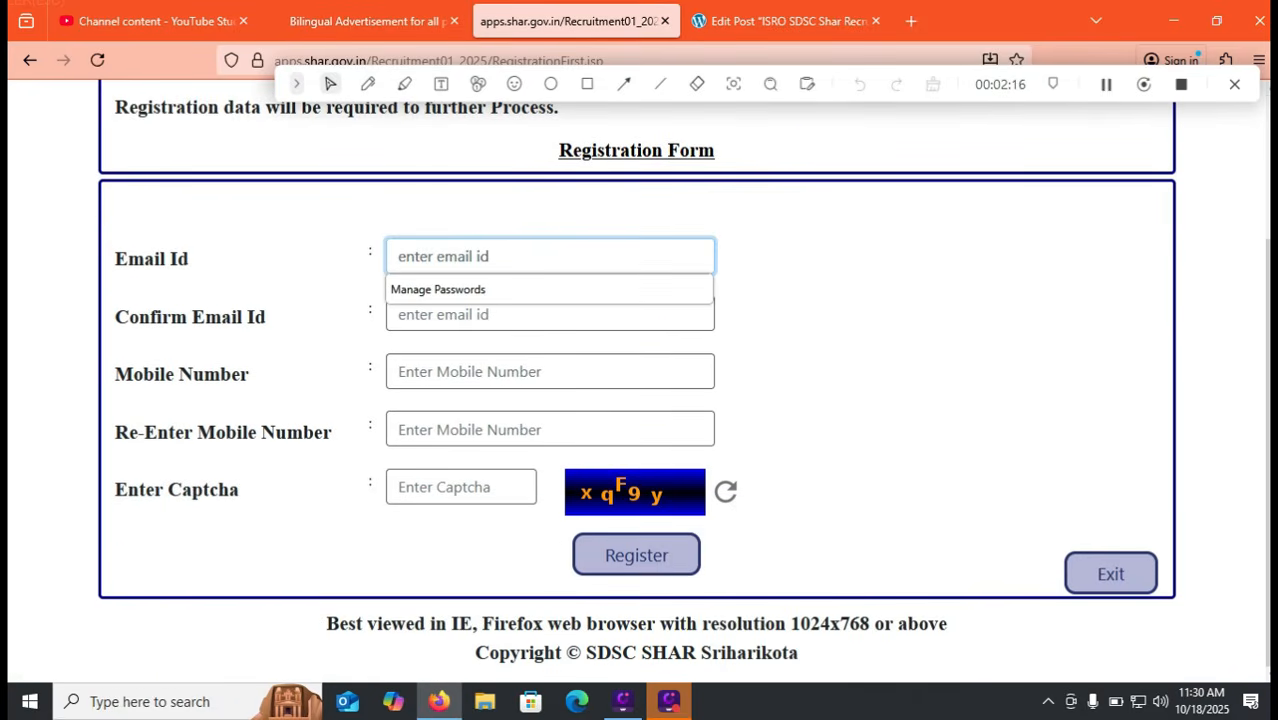
left_click(860, 370)
left_click(504, 372)
type("9999999999")
key("Tab")
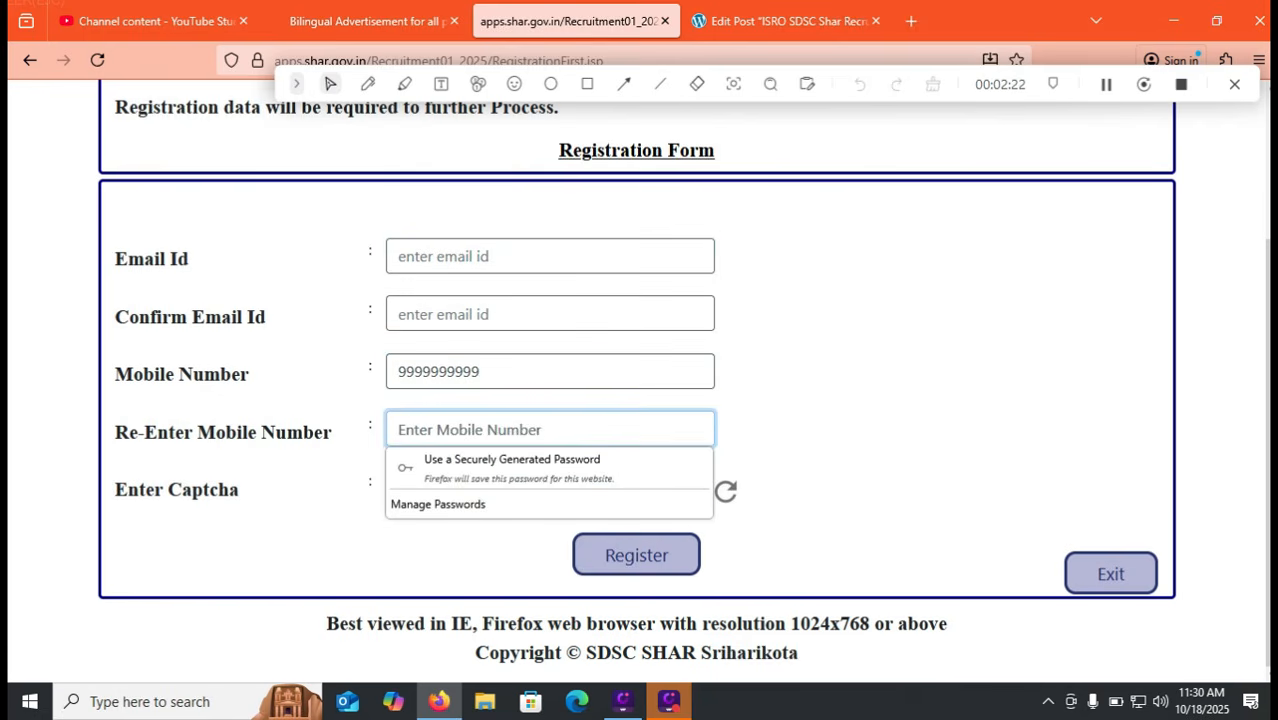
type("9999999999")
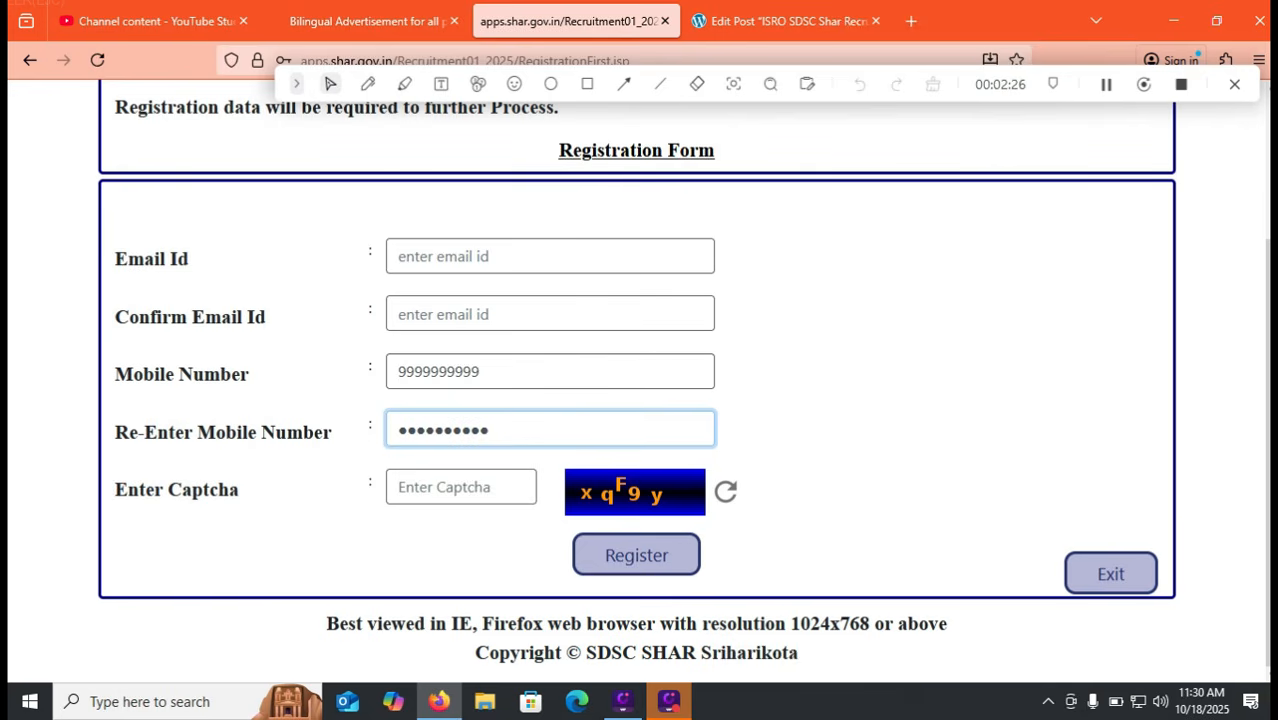
key("Tab")
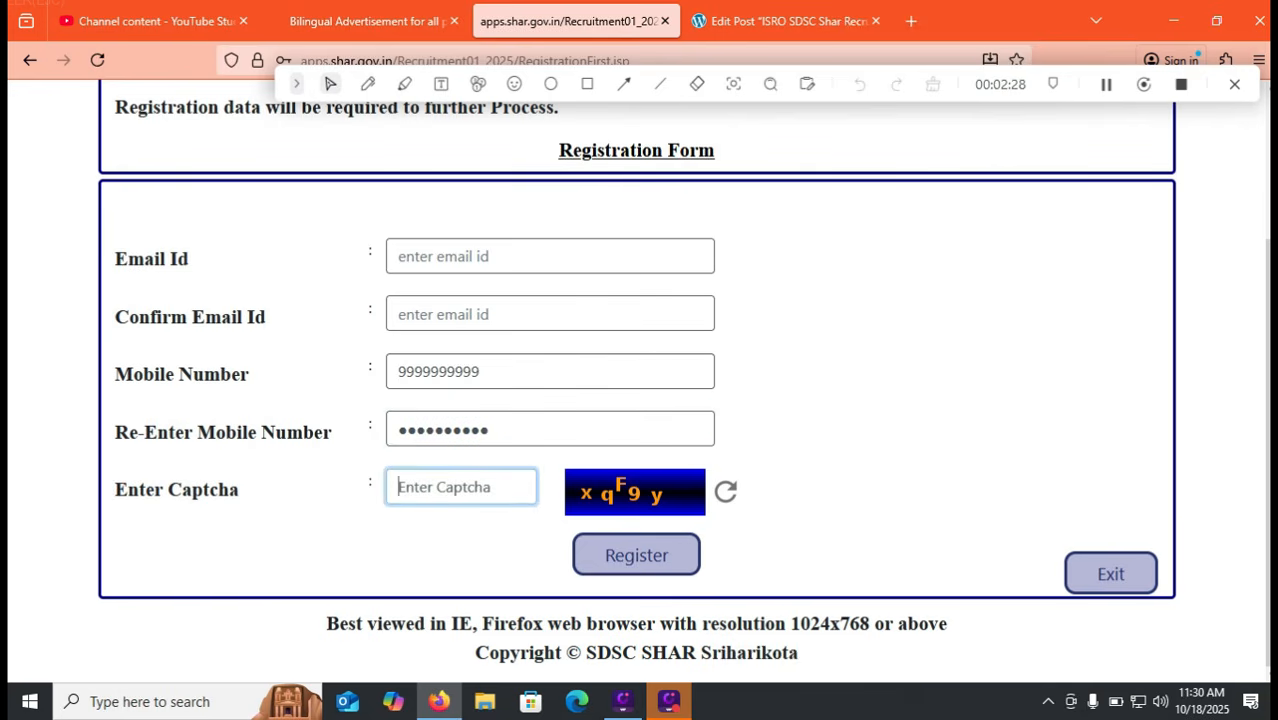
type("xqs")
key("BackSpace")
key("BackSpace")
type("qF9y")
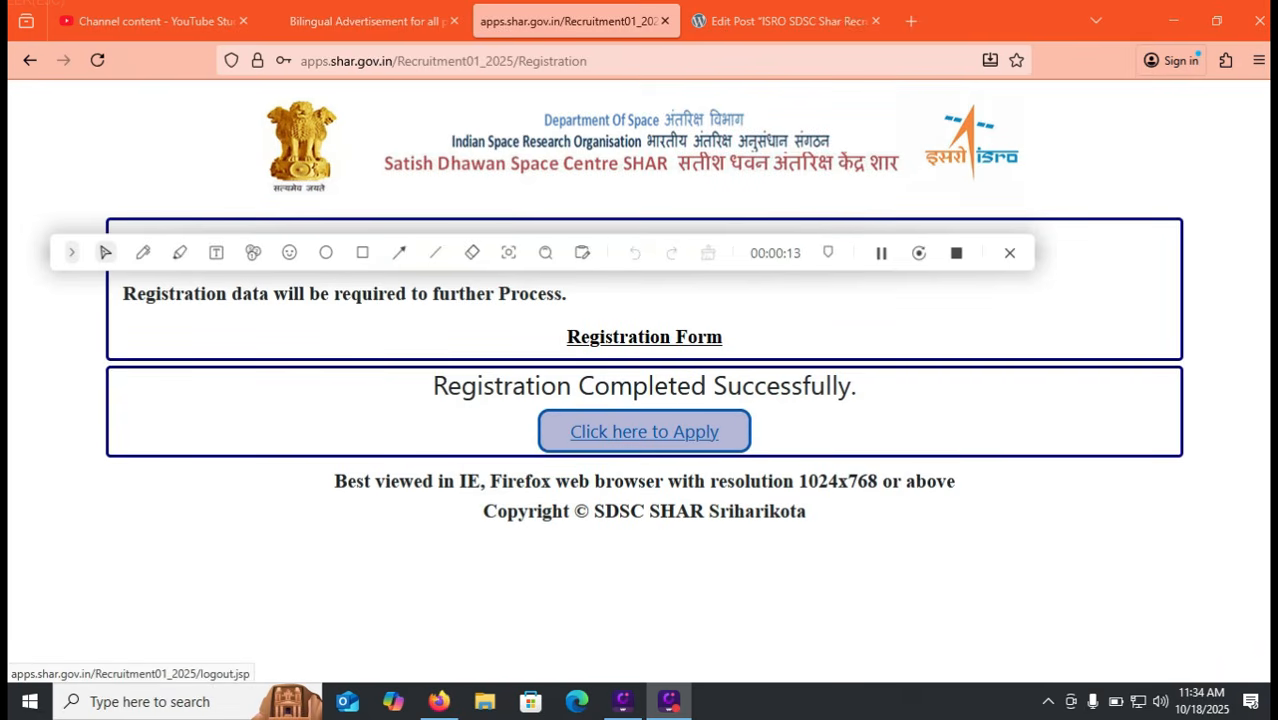
Go to Click here to Apply and start filling the Login Form email field
left_click(644, 431)
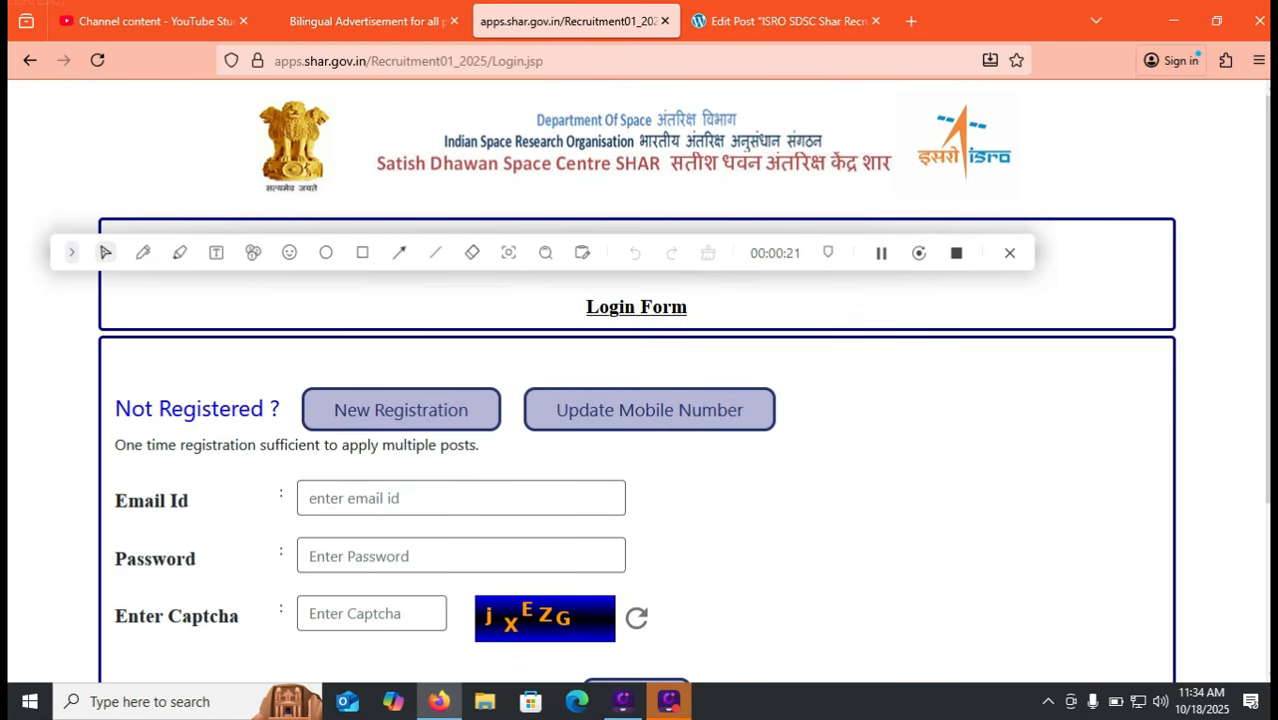
left_click(461, 498)
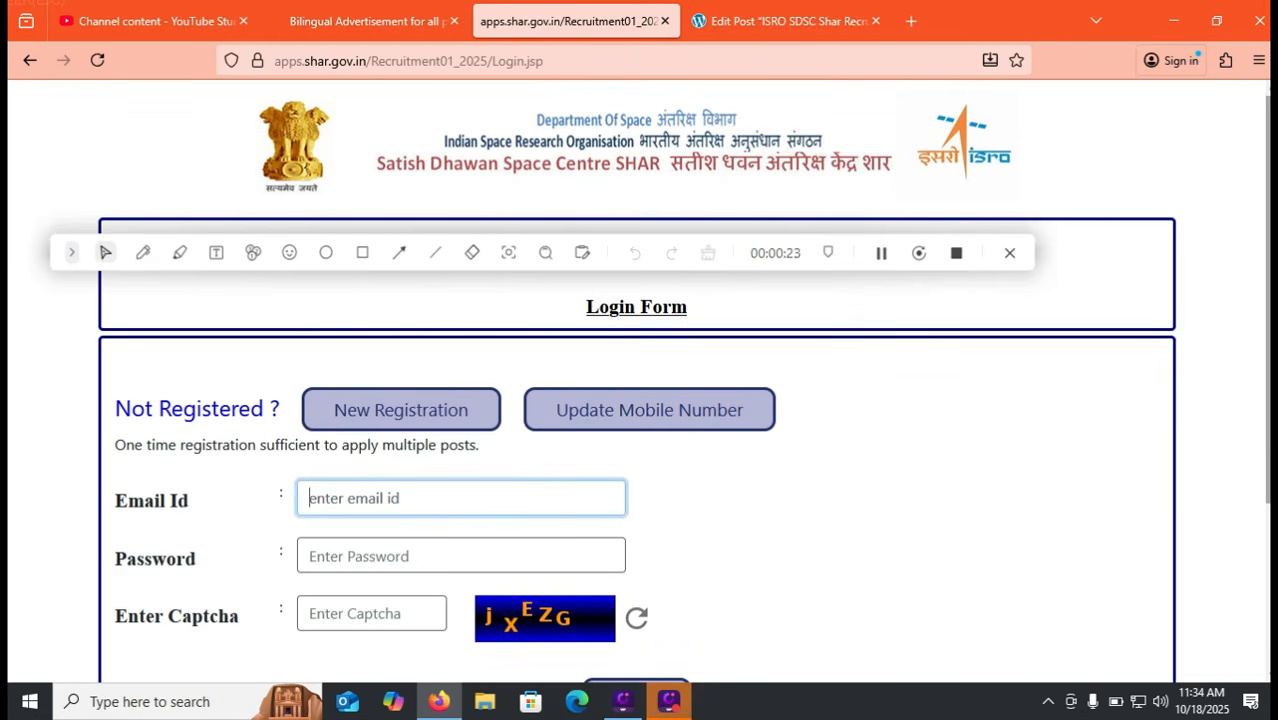
scroll(640, 400, "down", 1)
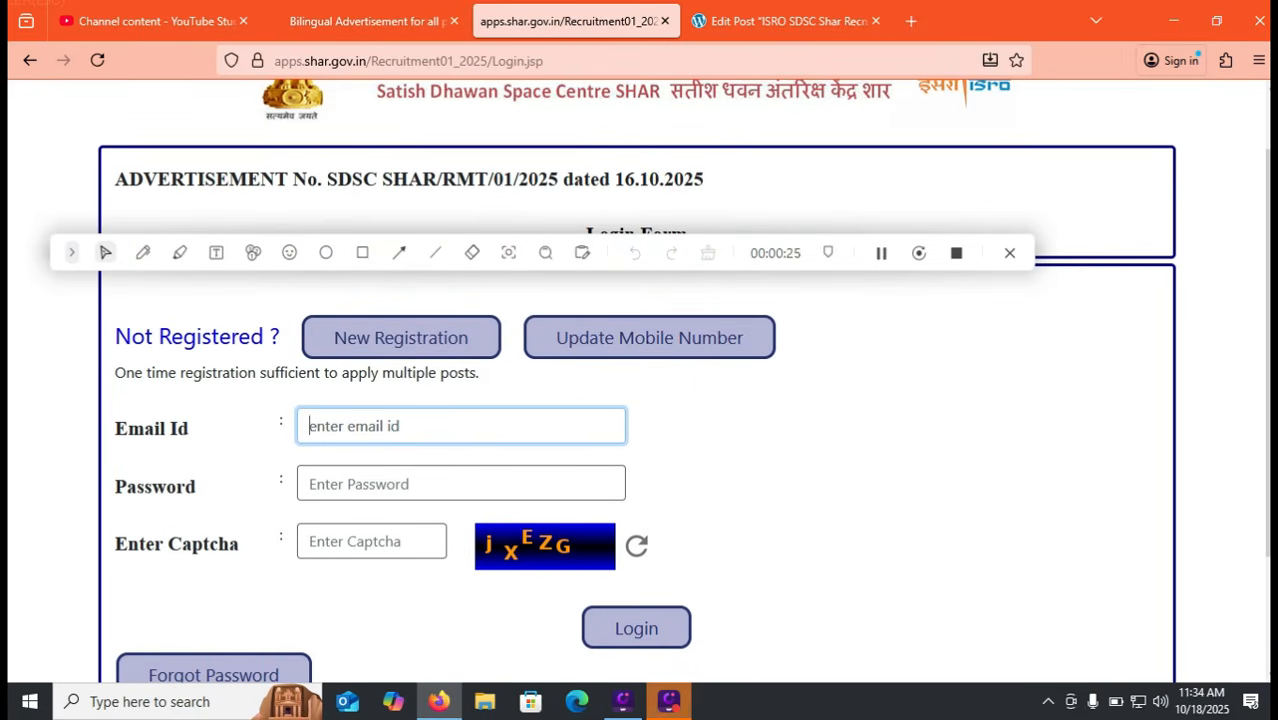
scroll(640, 400, "down", 1)
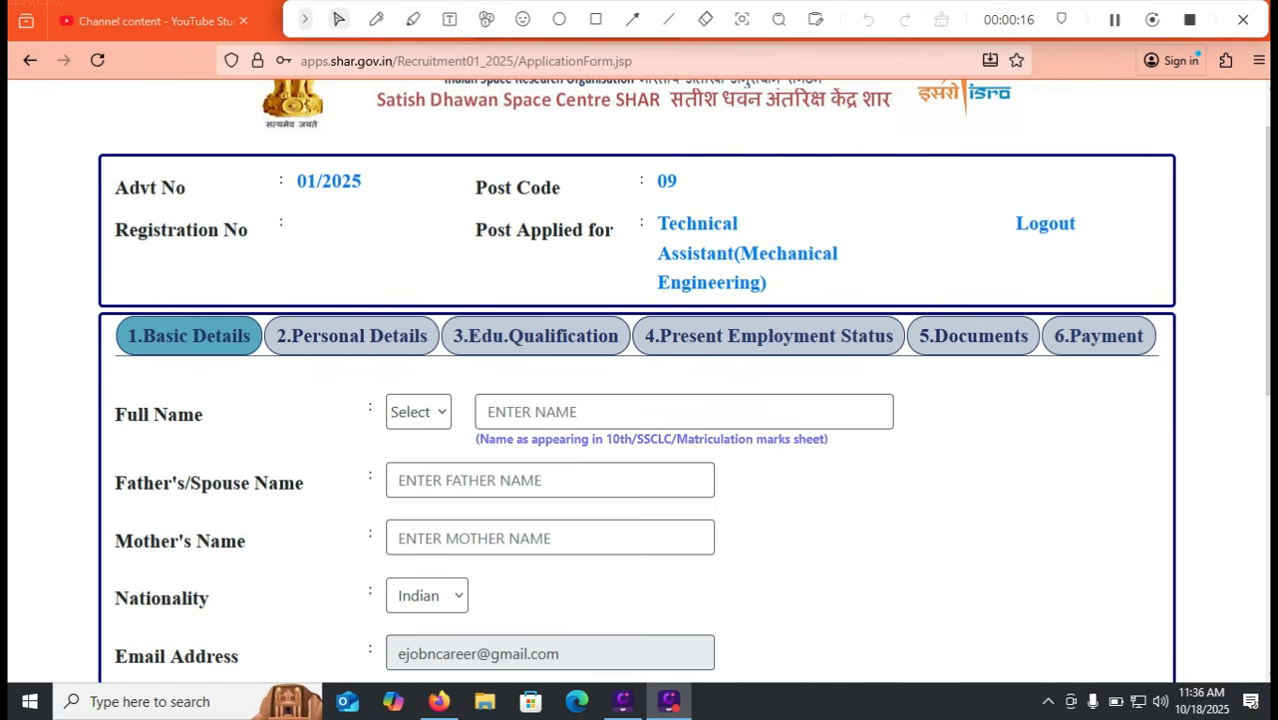
Choose title Mr and enter the applicant's full name, father's/spouse name and mother's name
left_click(419, 412)
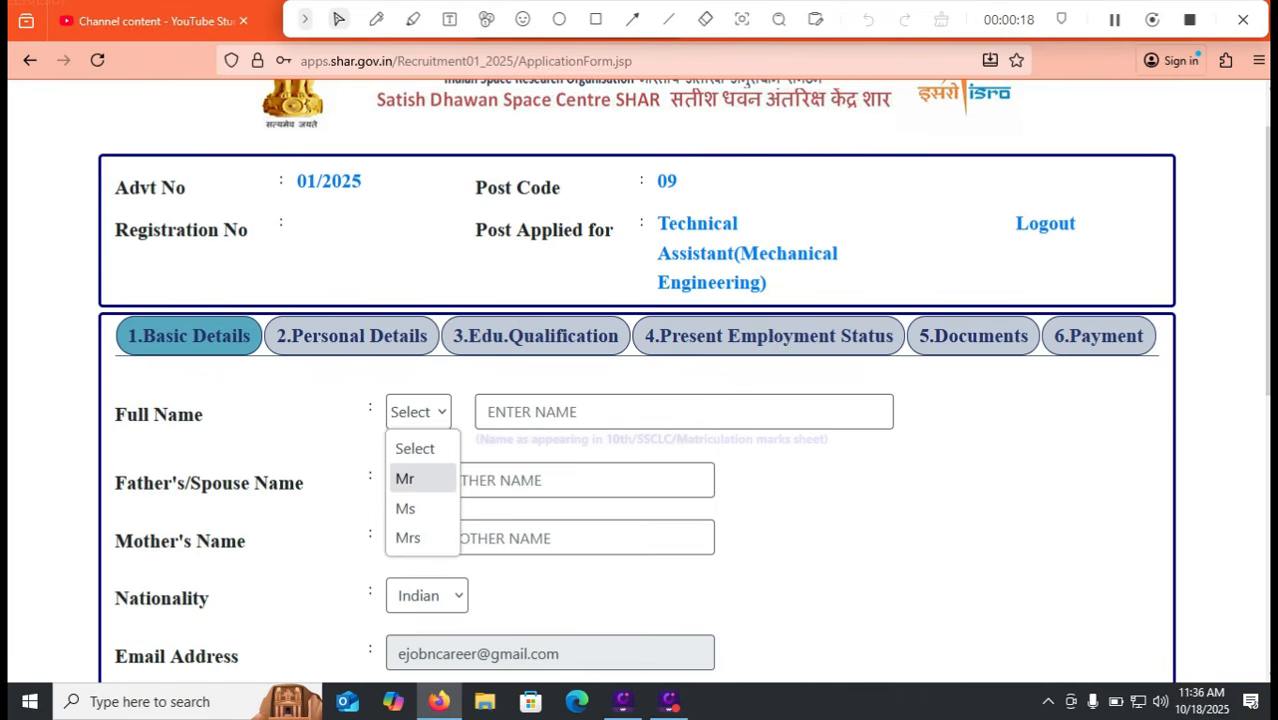
left_click(420, 478)
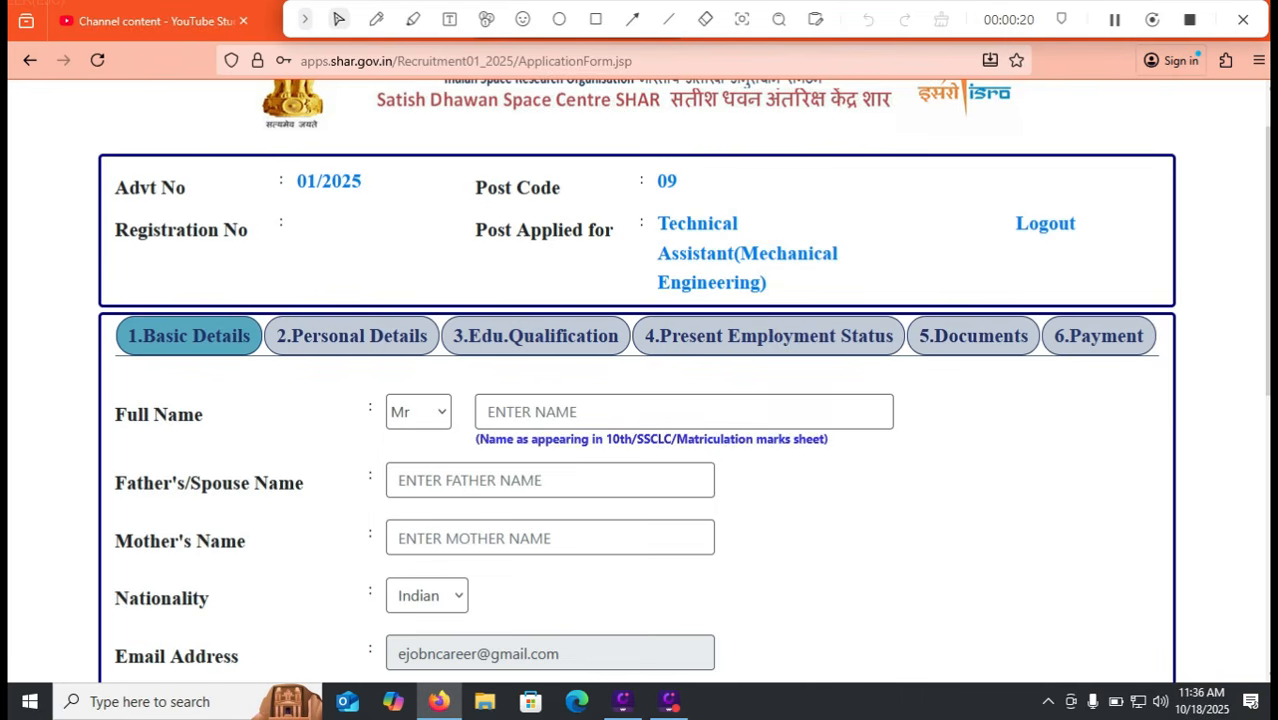
left_click(580, 412)
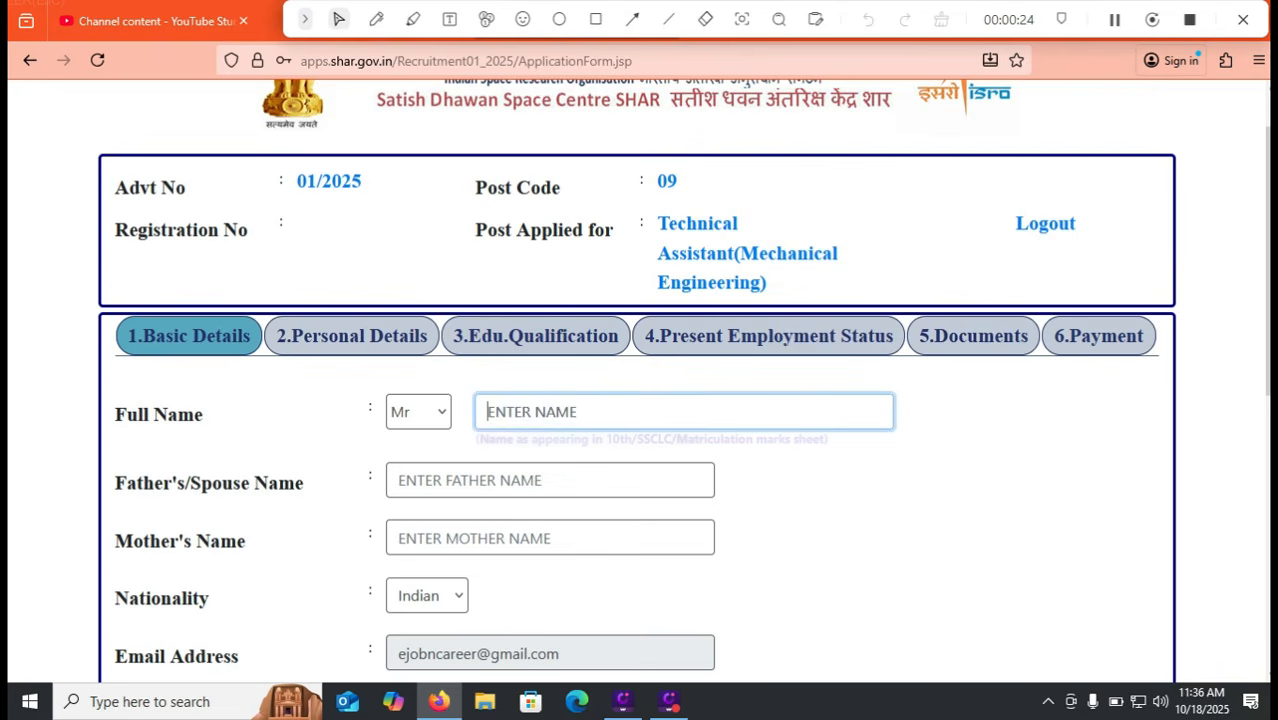
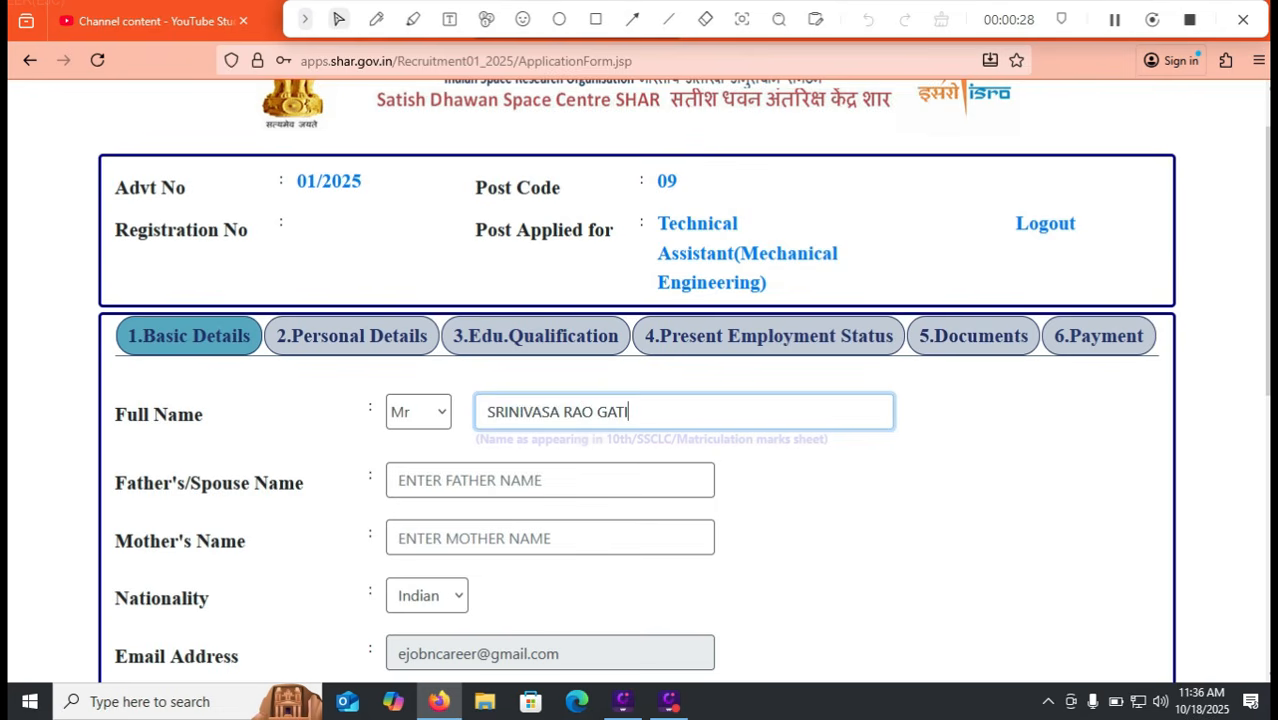
key("Tab")
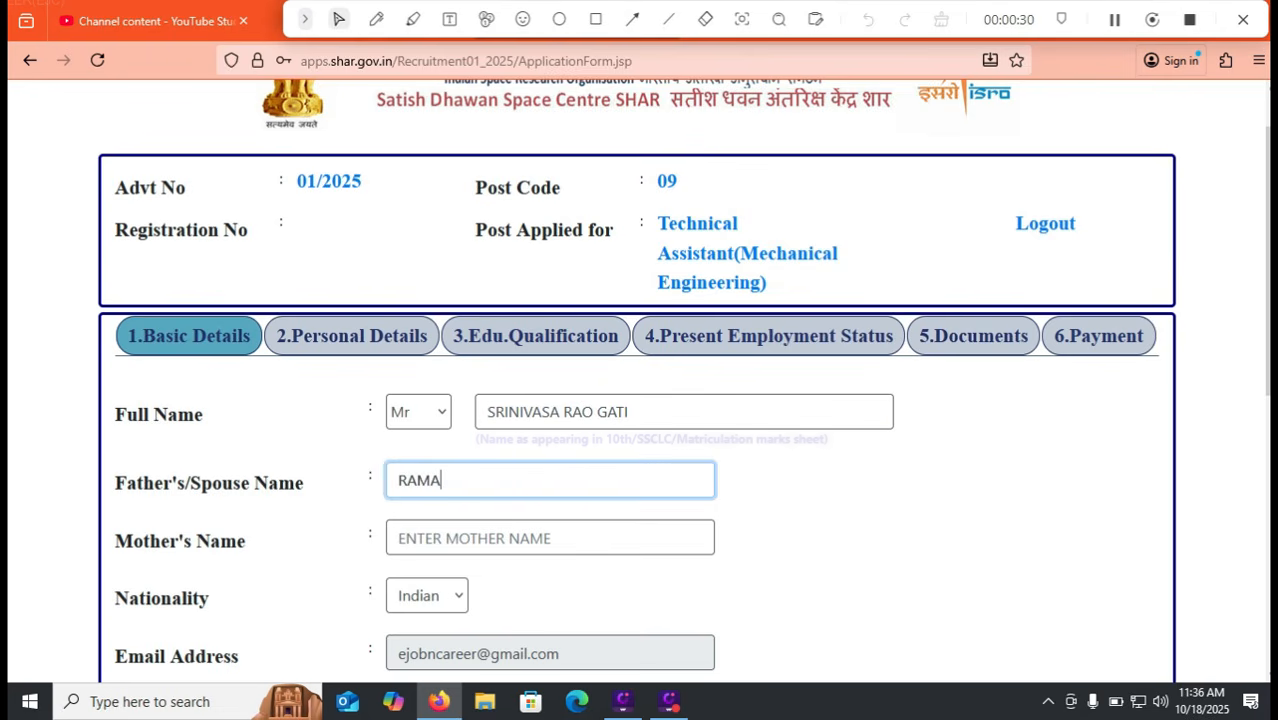
key("Tab")
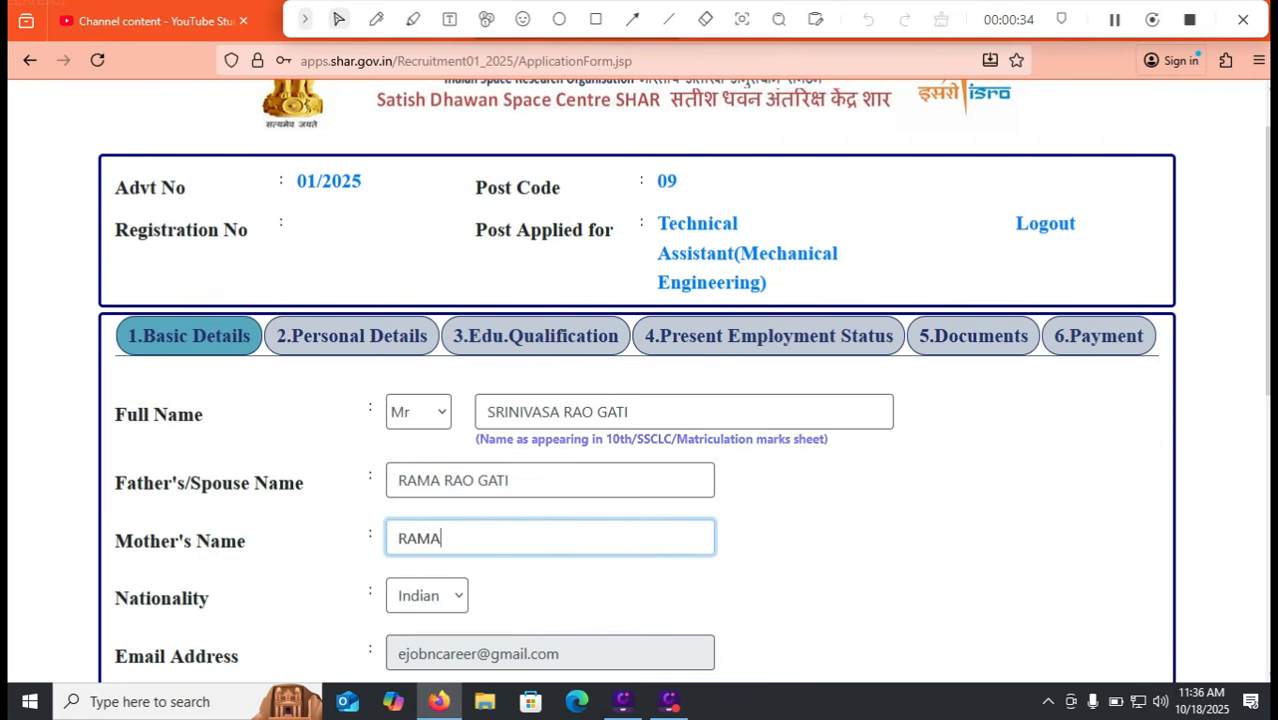
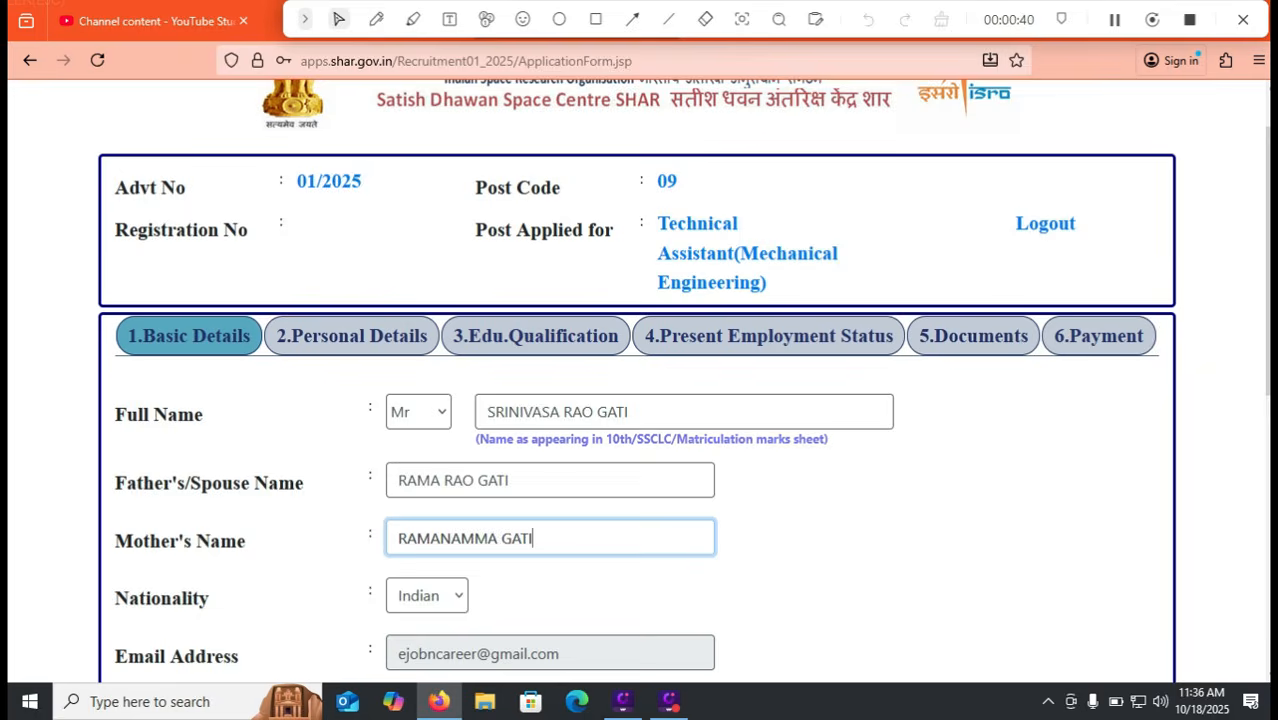
scroll(640, 380, "down", 5)
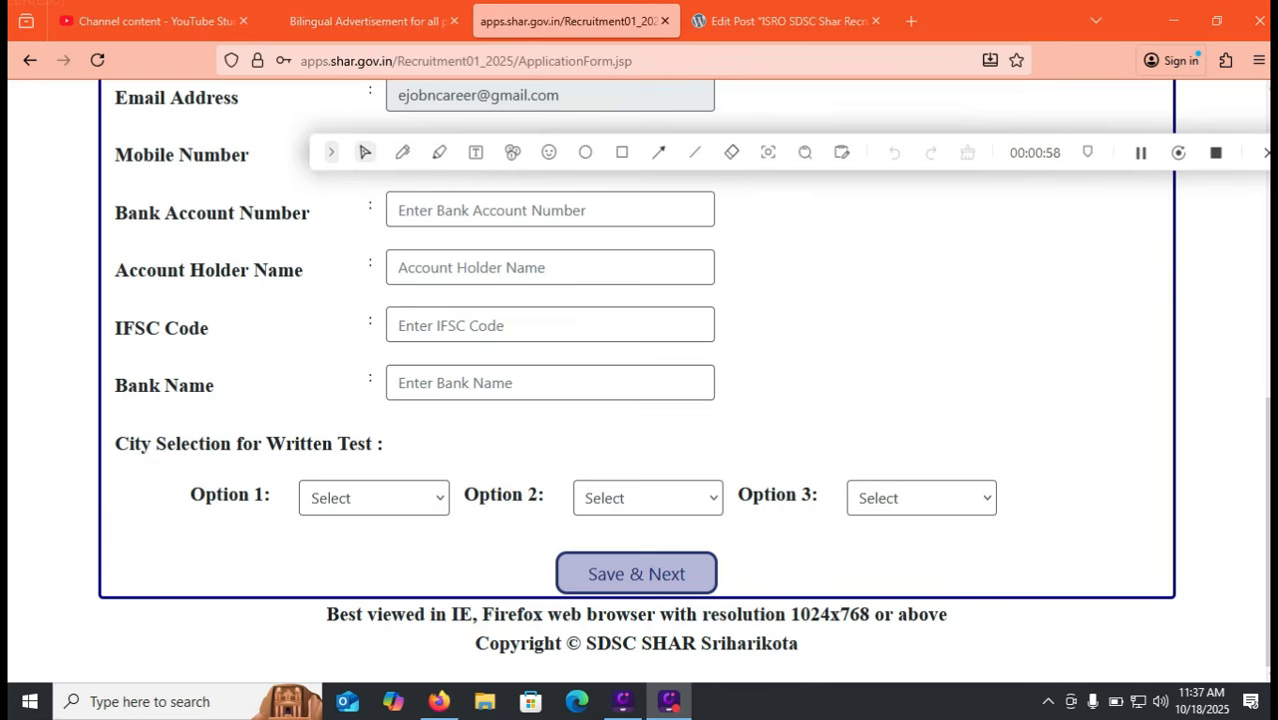
Move through the Account Holder Name, IFSC Code and Bank Name fields
left_click(550, 268)
left_click(550, 325)
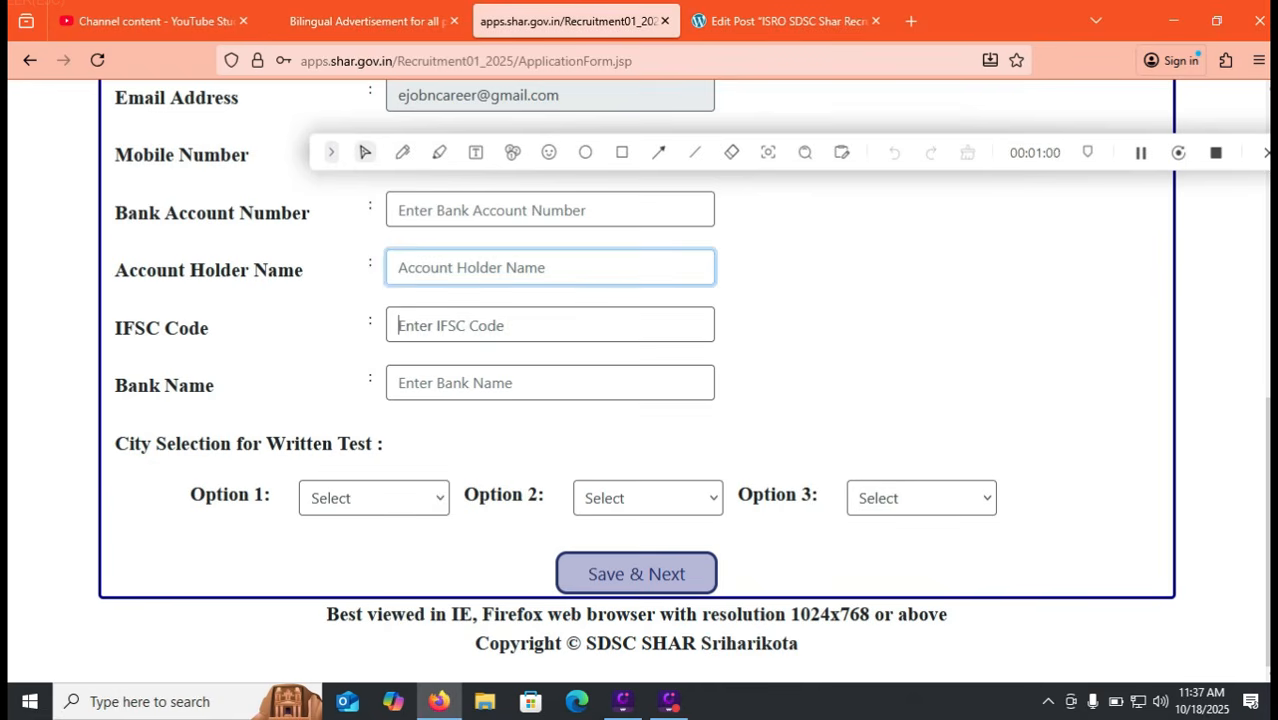
left_click(550, 383)
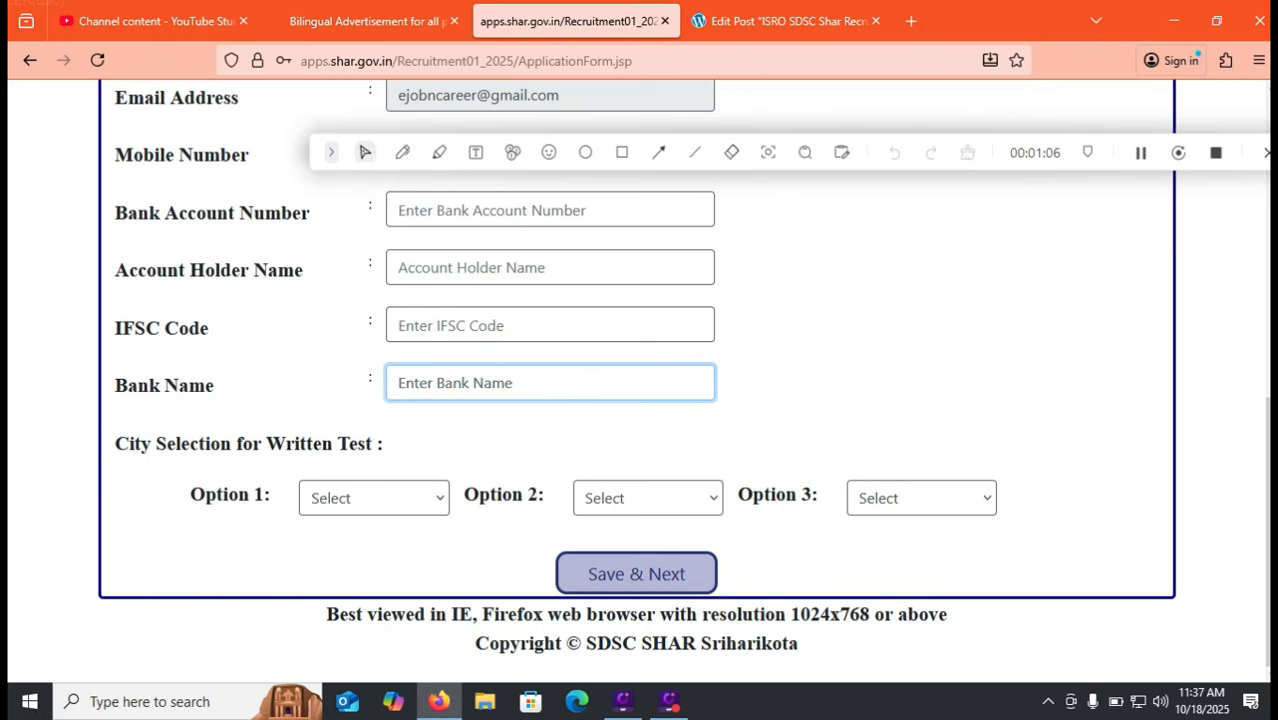
Choose TIRUPATI, GUNTUR and HYDERABAD as written-test city options 1, 2 and 3
left_click(374, 498)
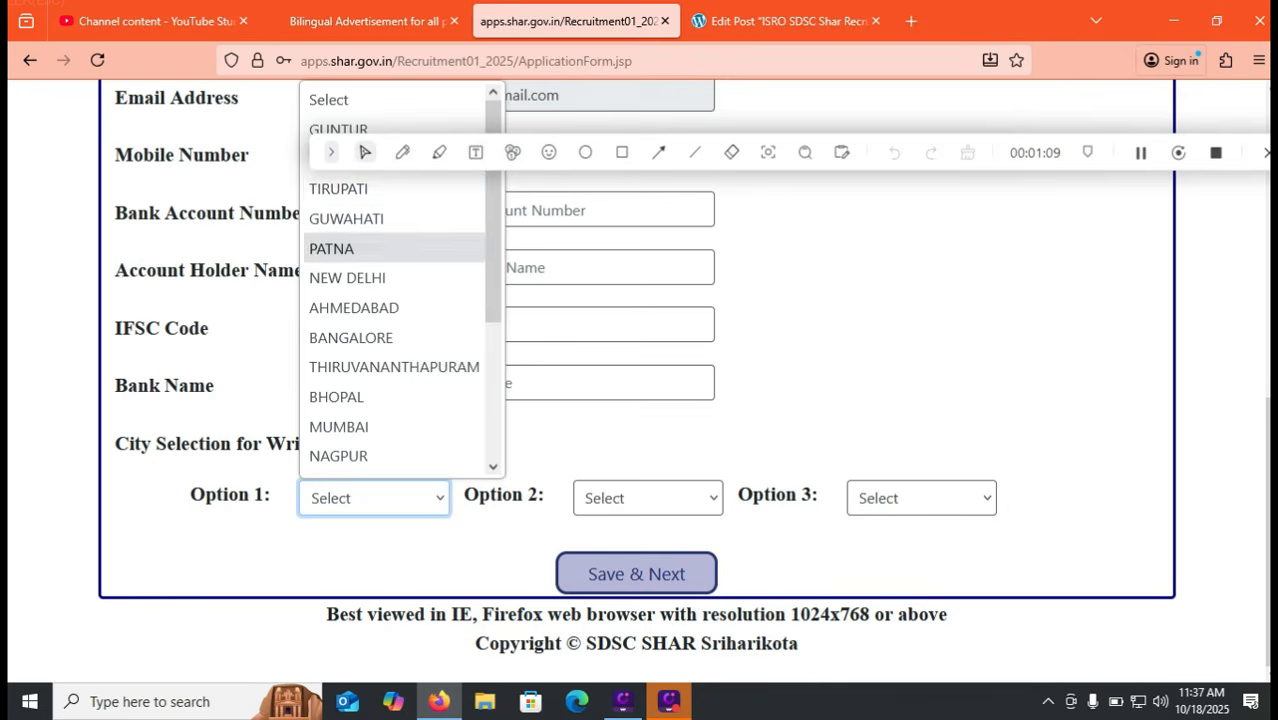
left_click(365, 153)
left_click(374, 498)
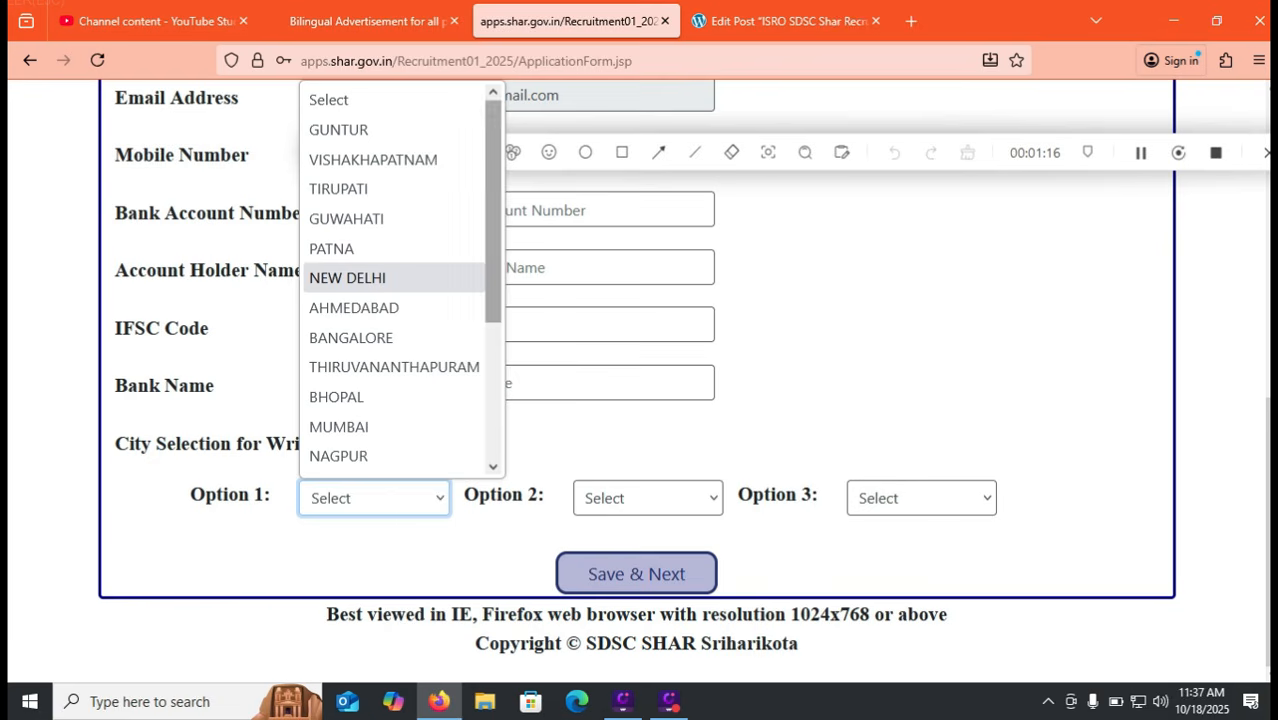
scroll(400, 280, "down", 3)
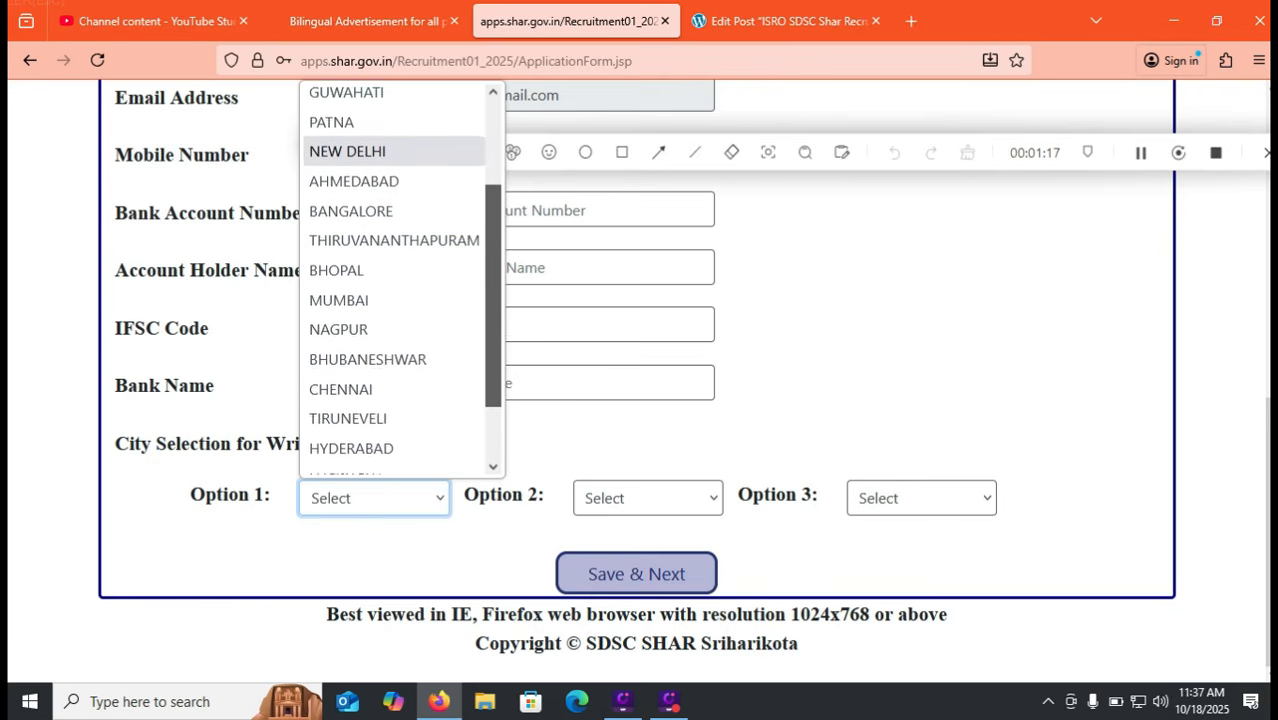
scroll(400, 280, "down", 1)
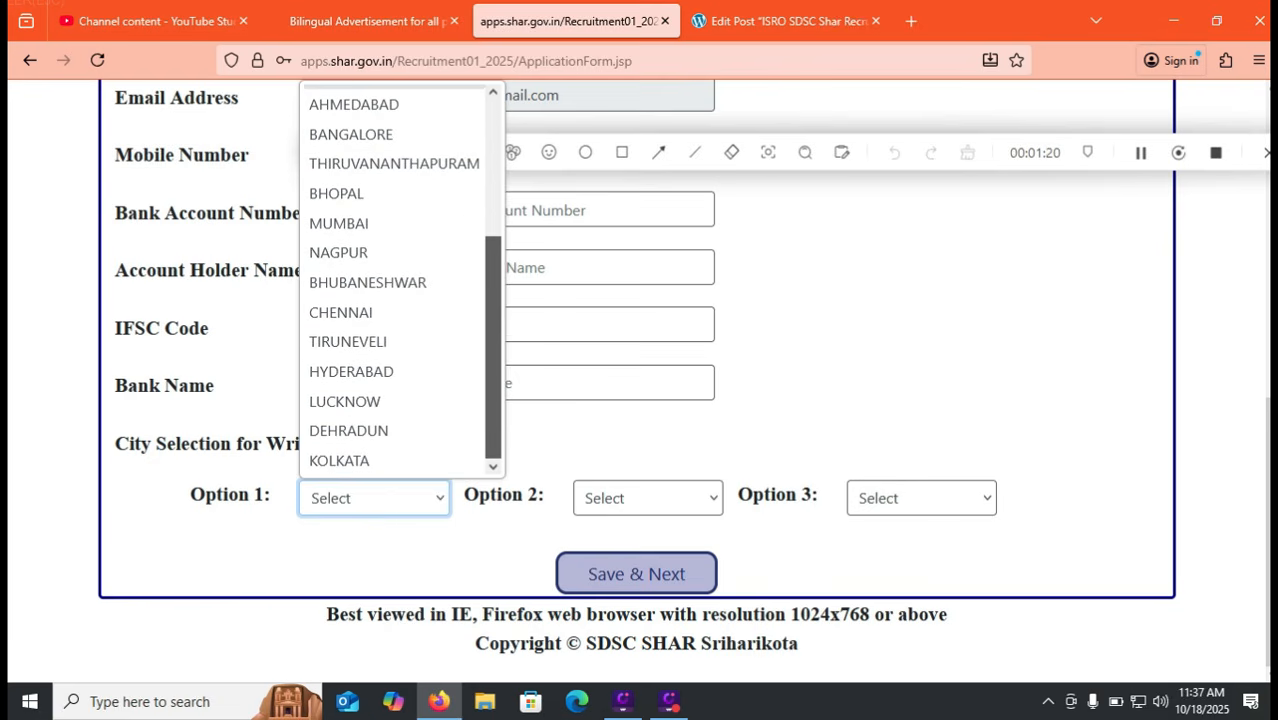
scroll(400, 280, "up", 4)
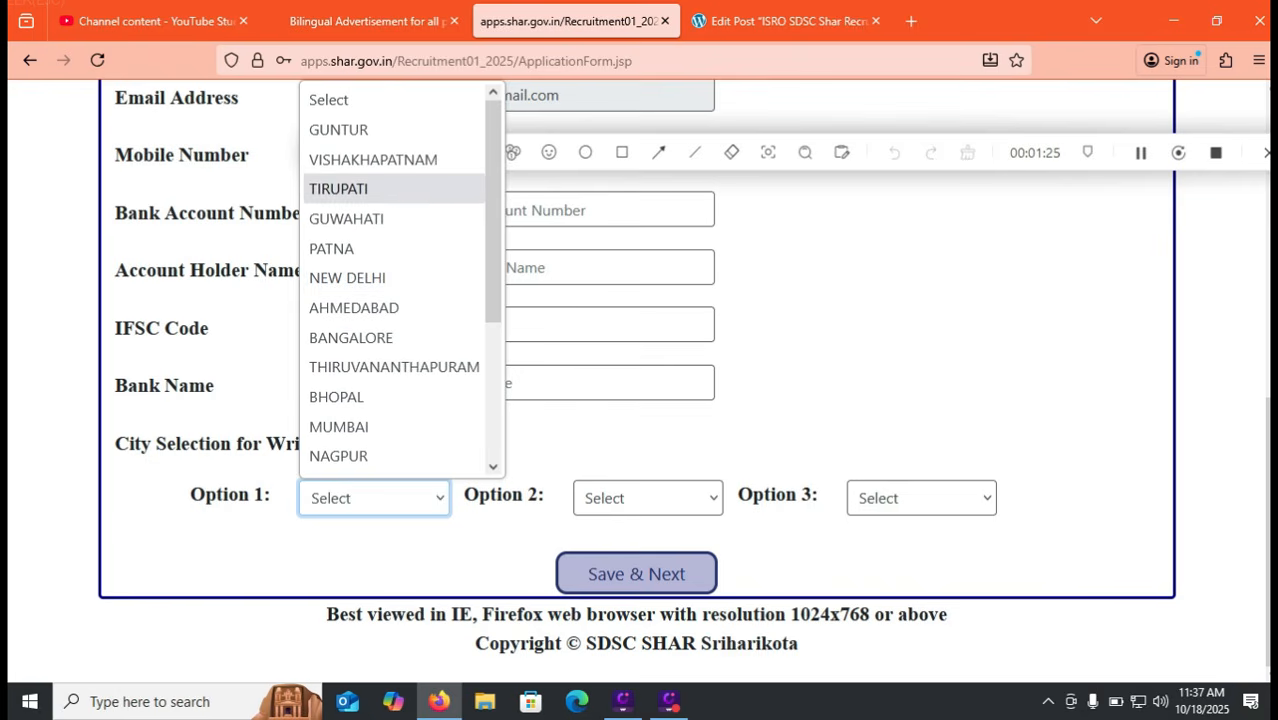
left_click(338, 188)
left_click(647, 498)
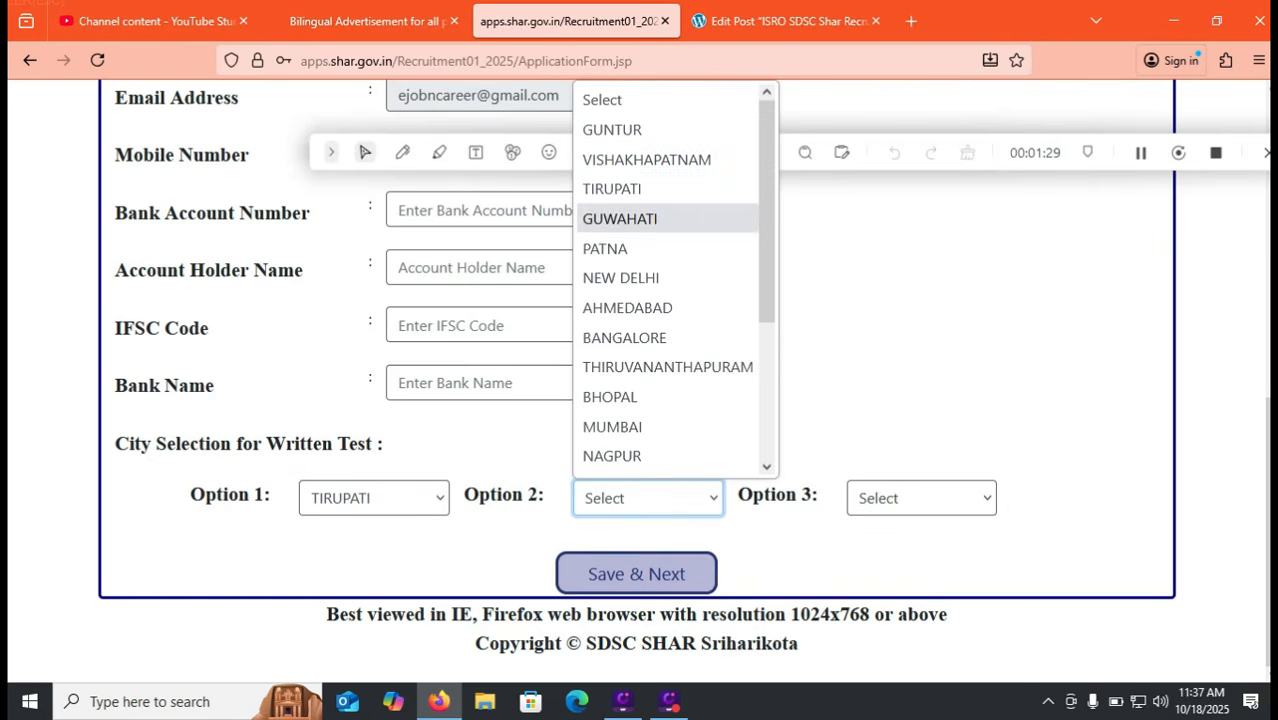
left_click(612, 130)
left_click(921, 498)
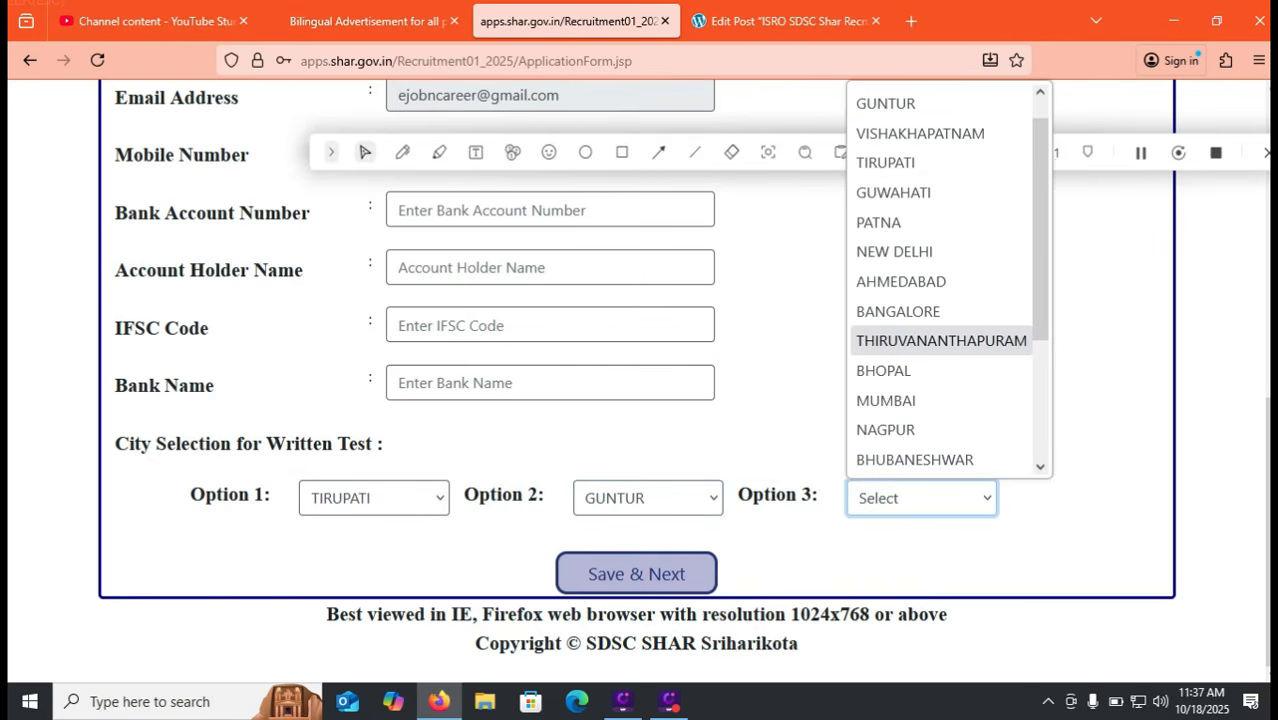
scroll(948, 280, "down", 3)
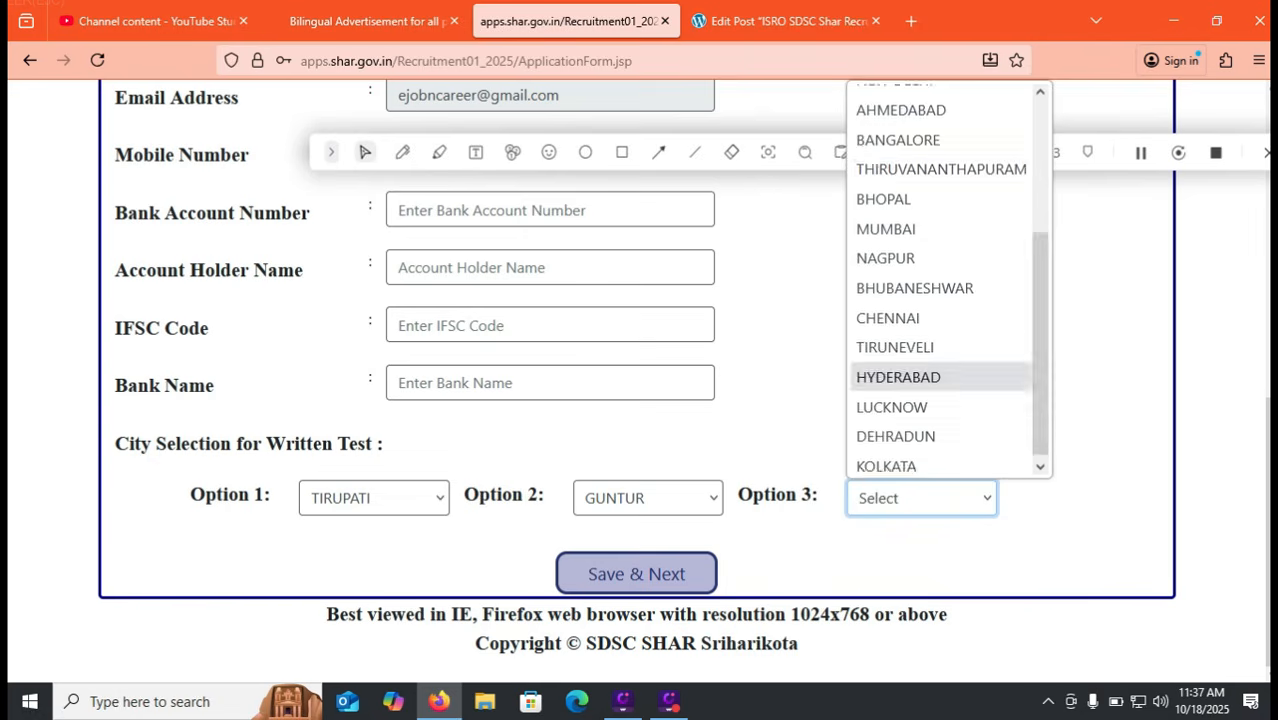
left_click(898, 383)
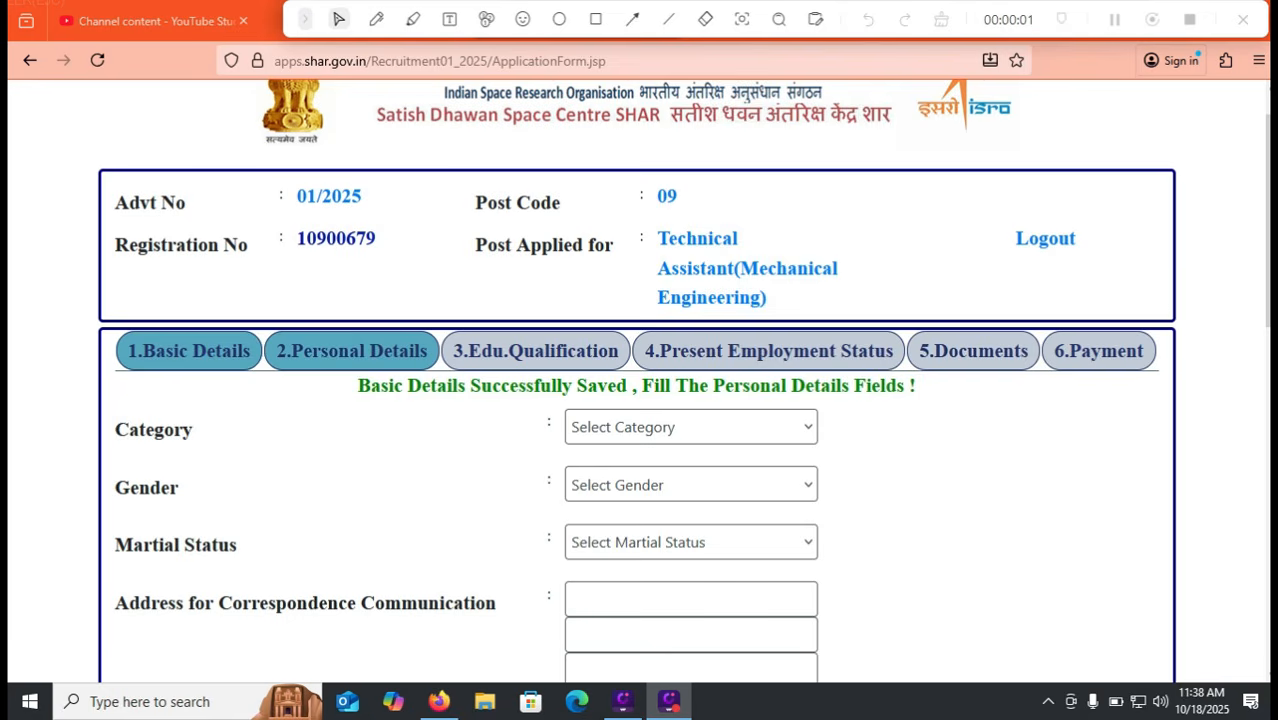
Set Category to Other Backward Classes, Gender to Male and Marital Status to Unmarried
left_click(691, 427)
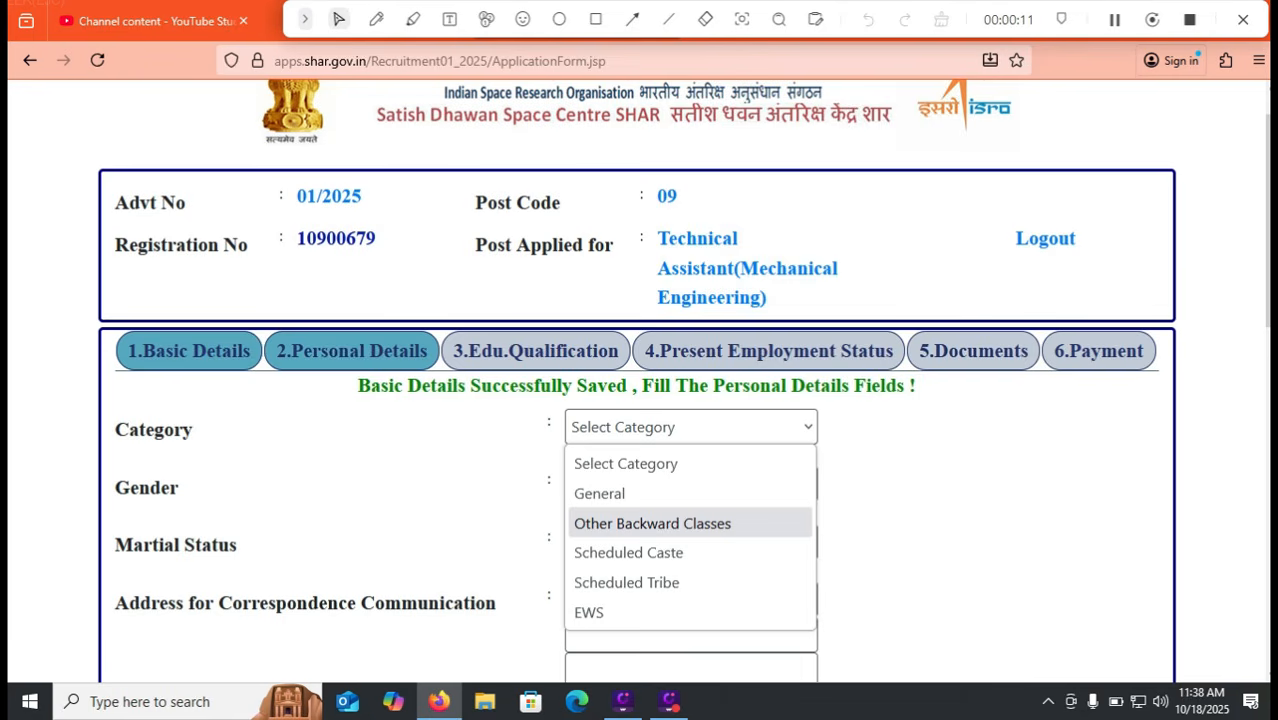
left_click(690, 524)
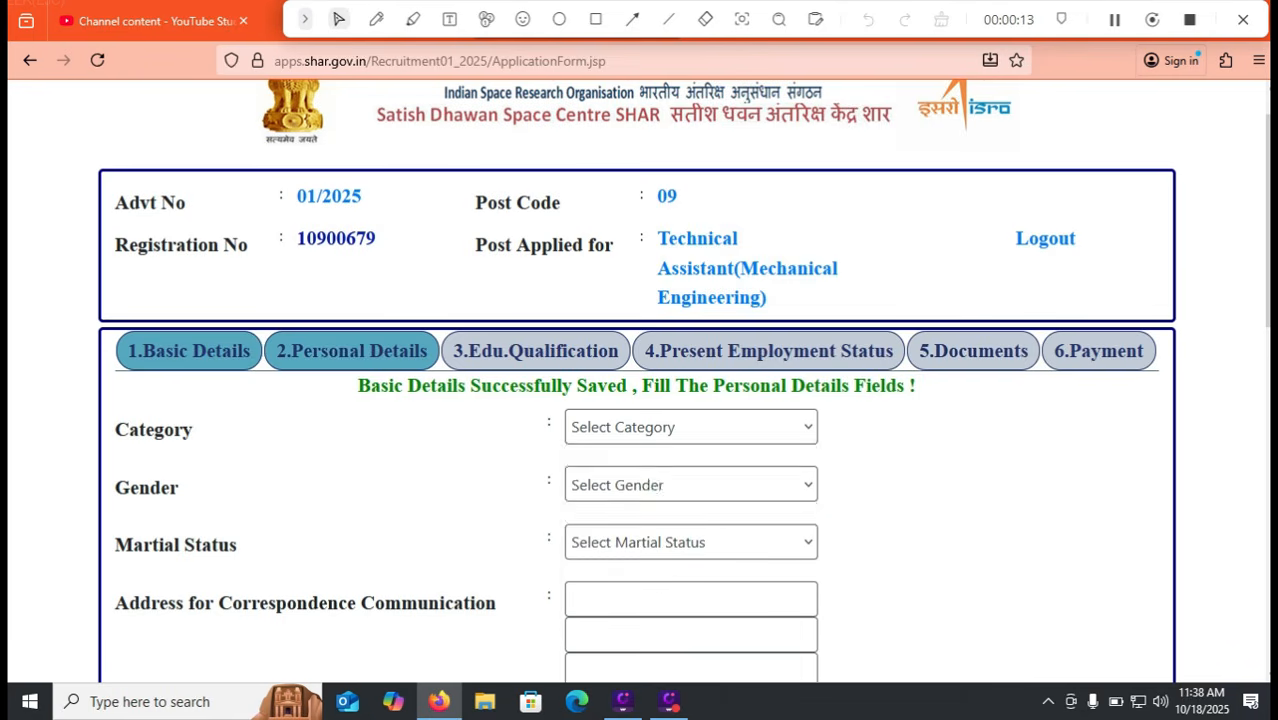
left_click(690, 542)
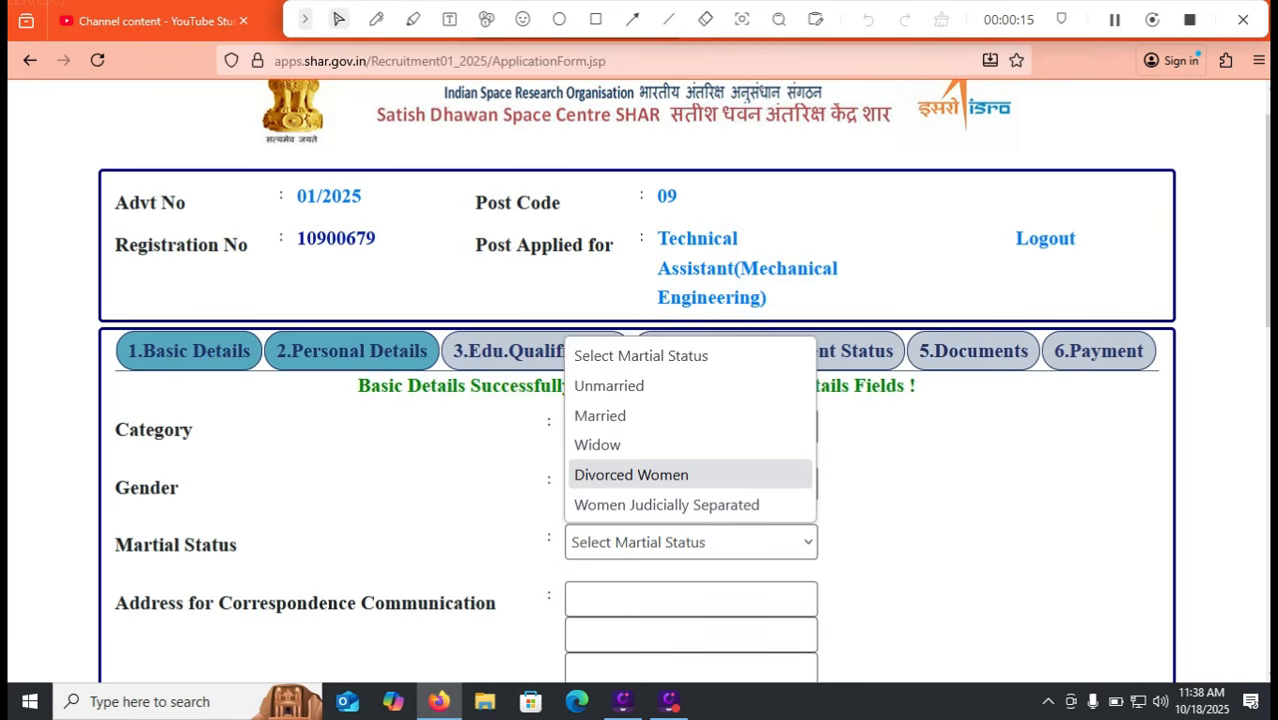
key("Escape")
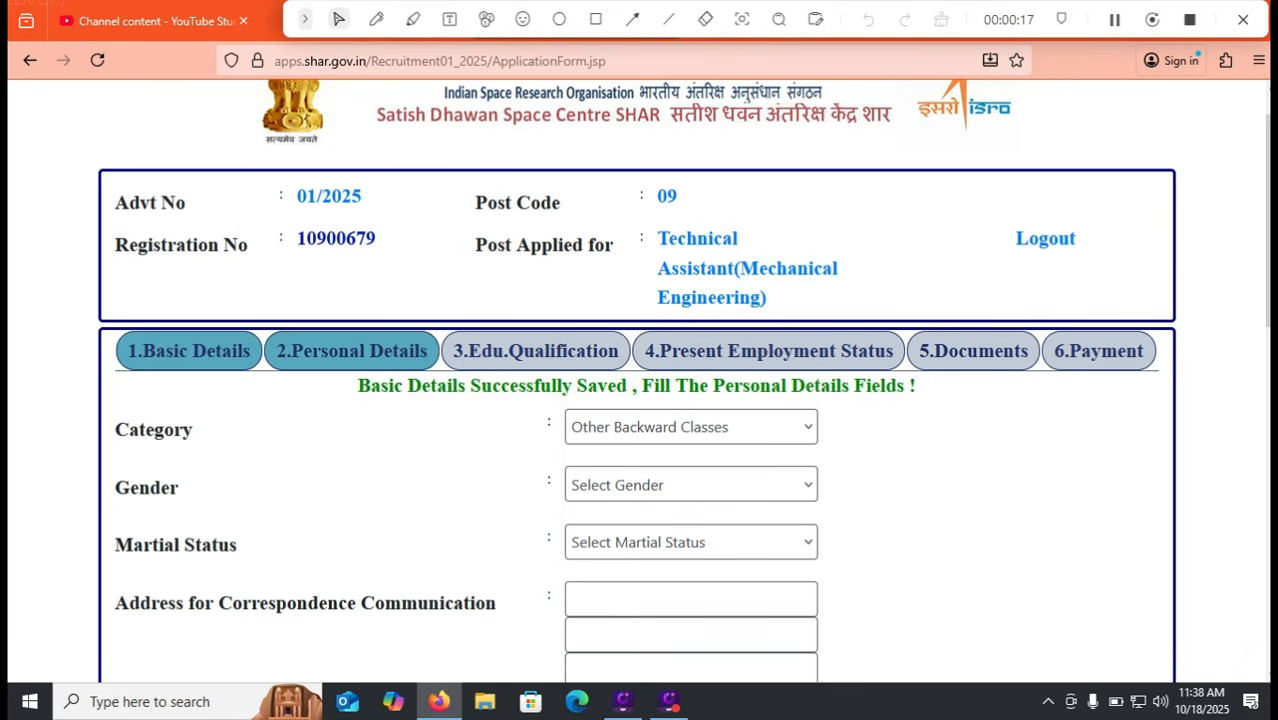
left_click(691, 485)
left_click(640, 551)
left_click(691, 542)
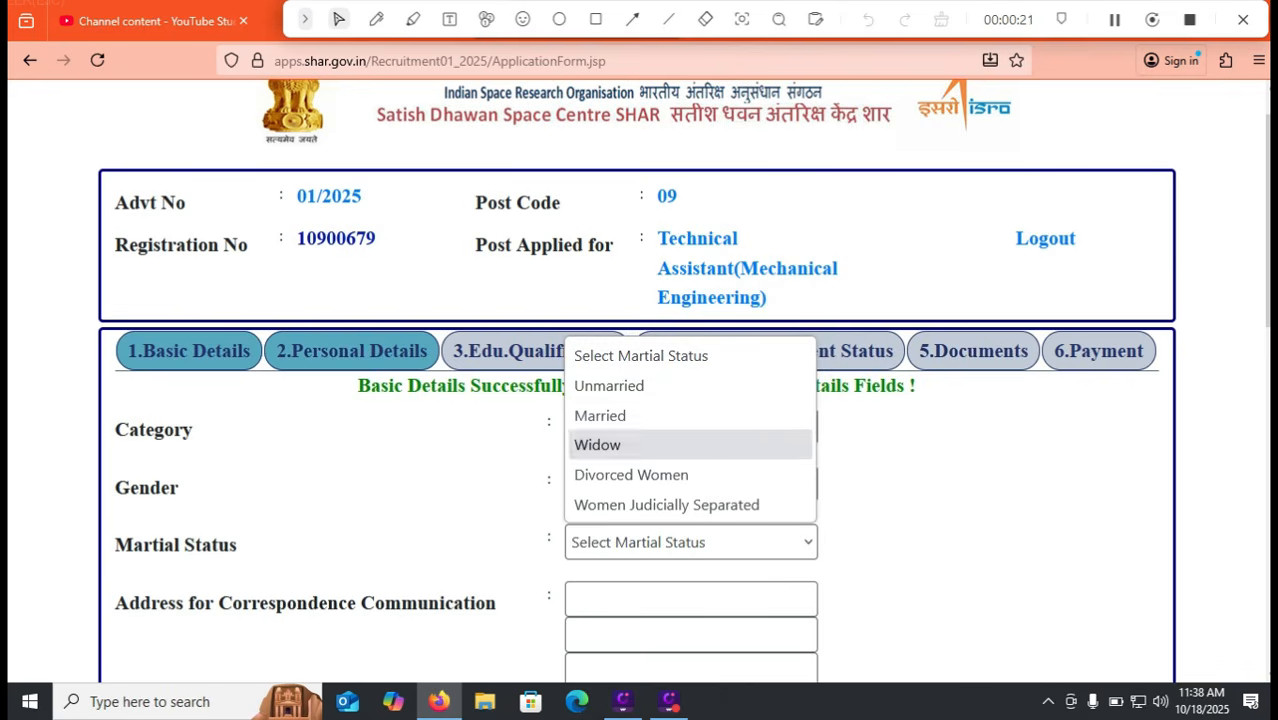
left_click(609, 385)
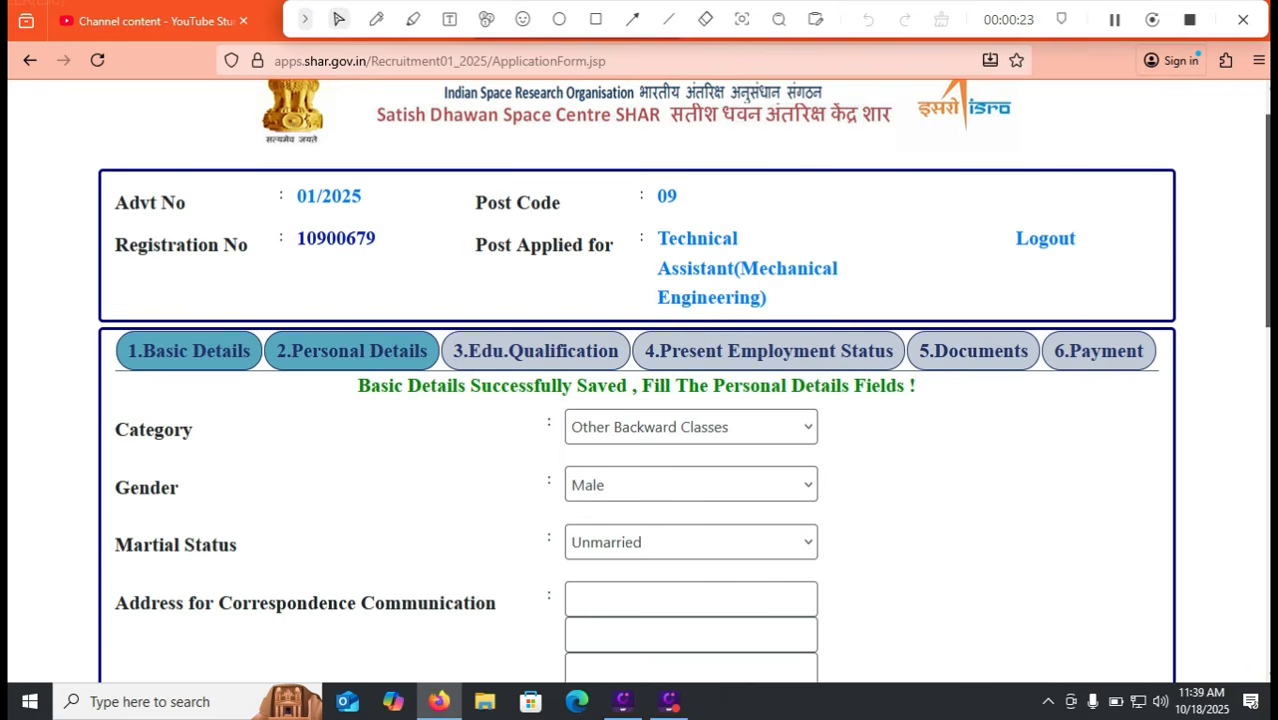
scroll(684, 381, "down", 1)
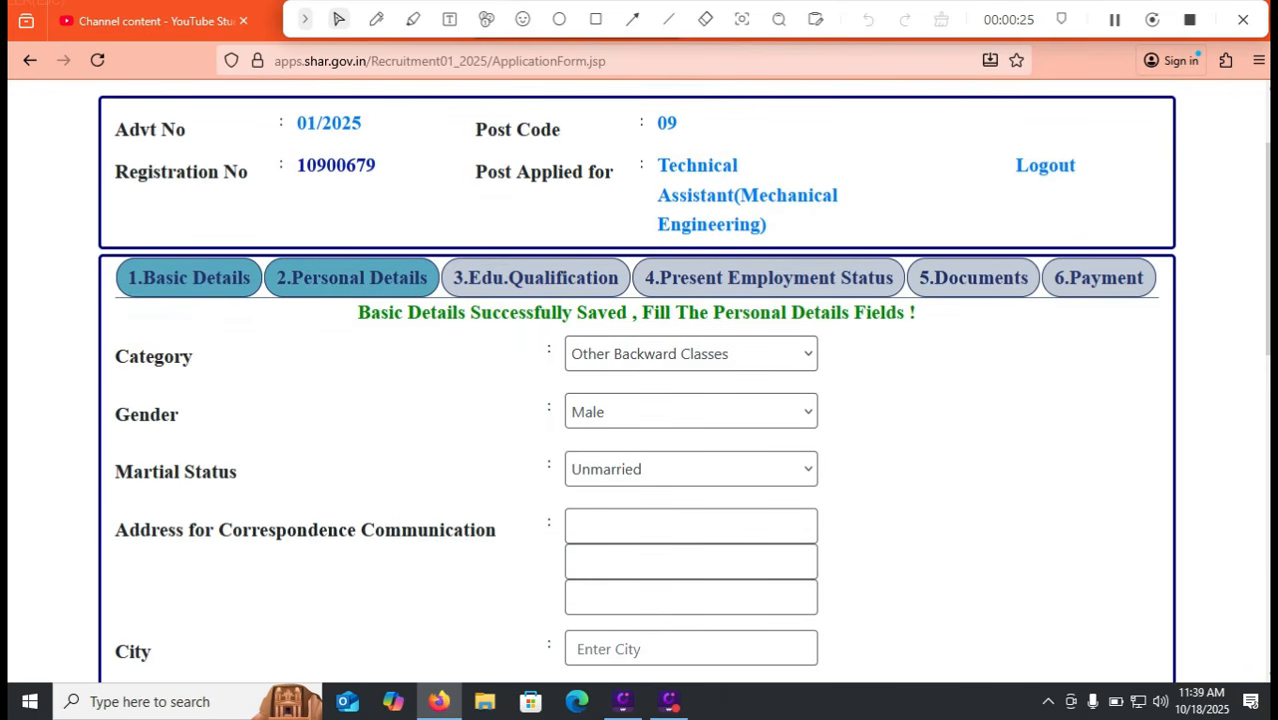
left_click(691, 469)
left_click(609, 536)
Enter City TIRUPATI, State ANDHRA PRADESH and Nearest Railway Station TIRUPATI
left_click(672, 526)
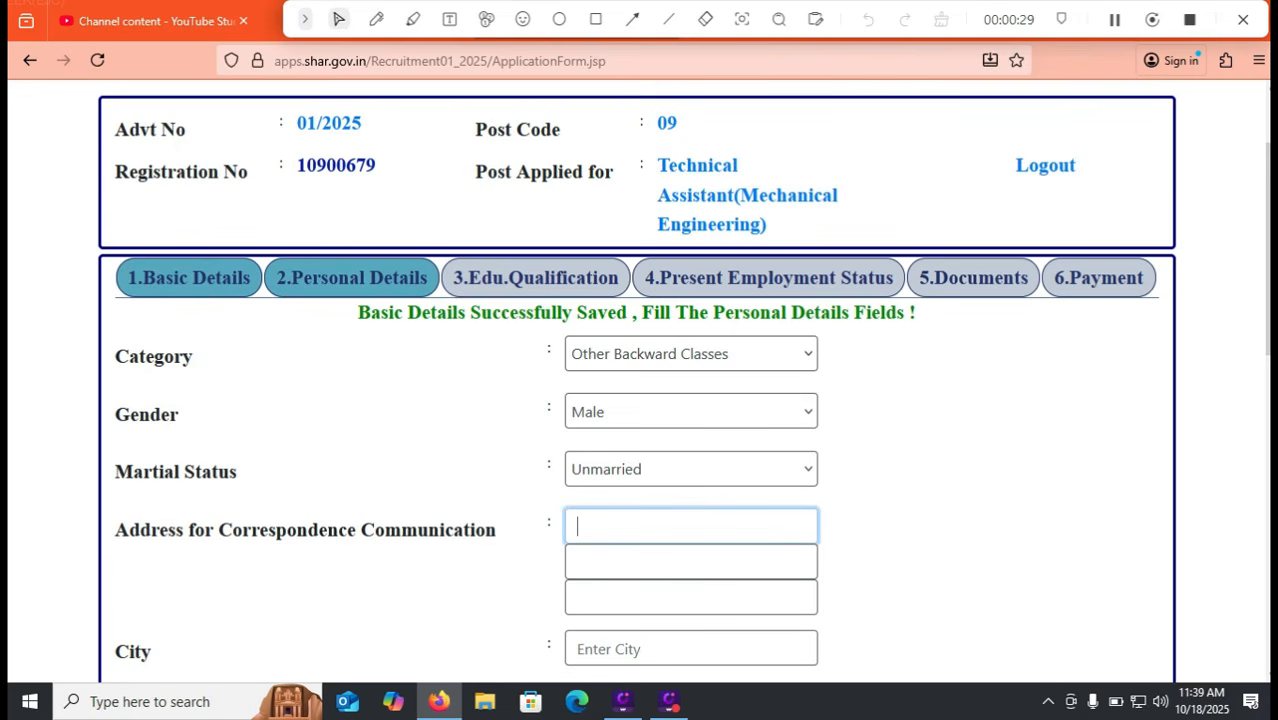
scroll(672, 526, "down", 2)
left_click(672, 451)
type("TI")
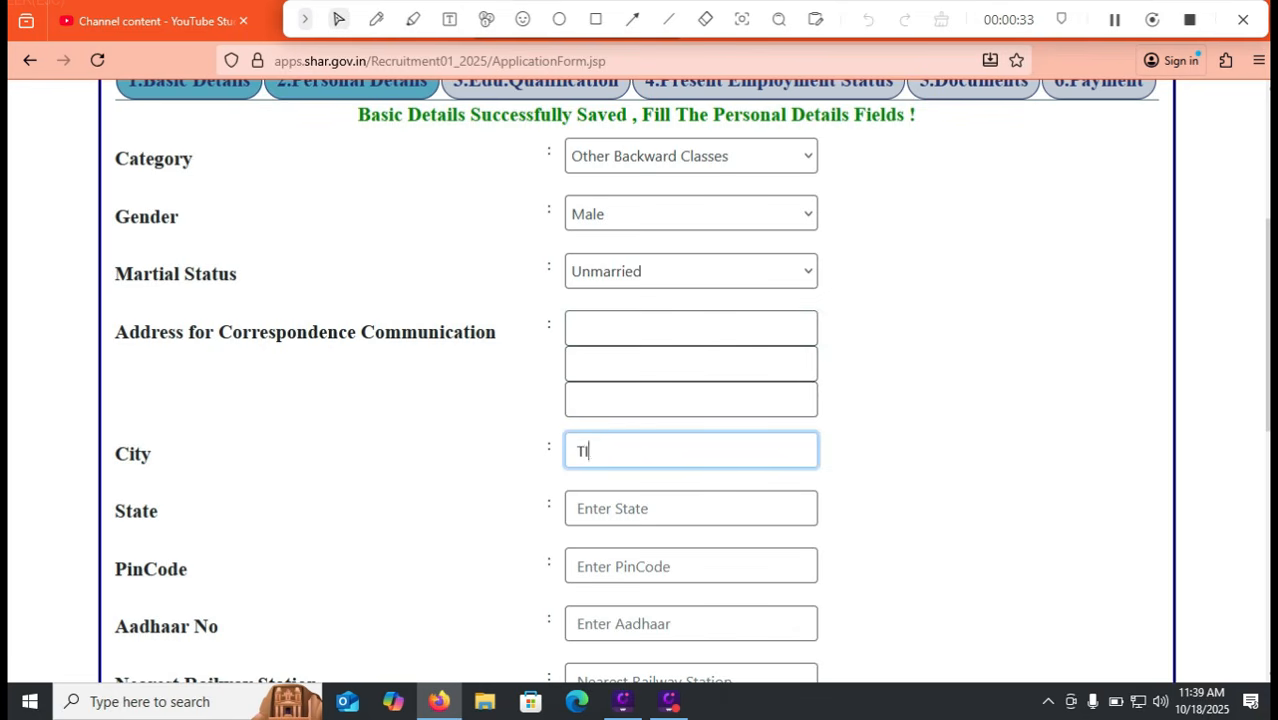
type("RUPATI")
left_click(672, 508)
type("ANDH")
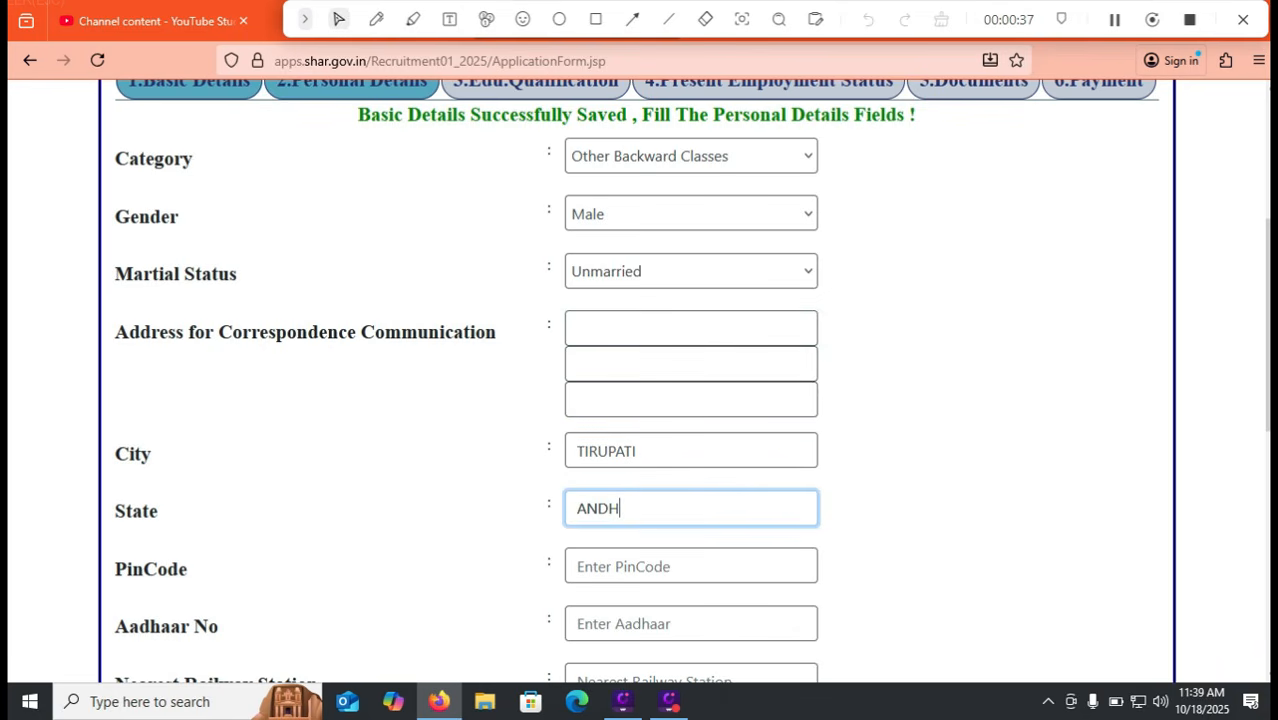
type("RA PRADESH")
left_click(672, 566)
left_click(672, 624)
scroll(640, 380, "down", 3)
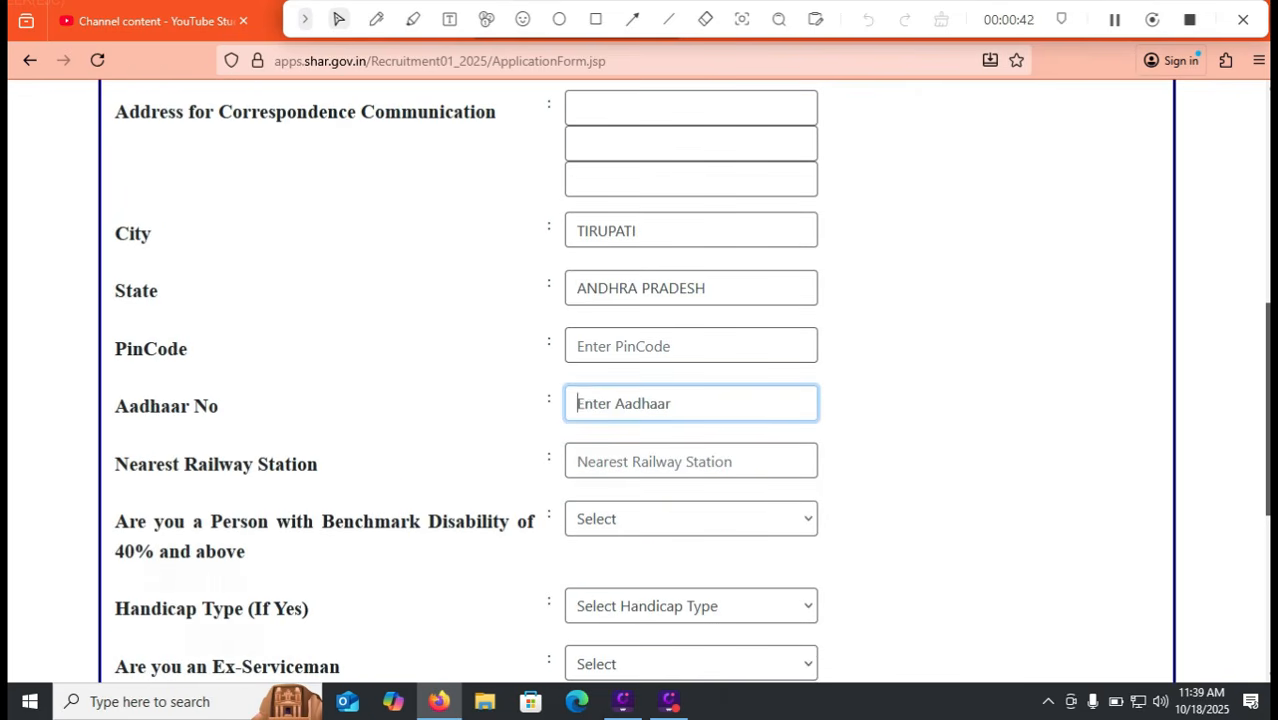
left_click(672, 461)
type("T")
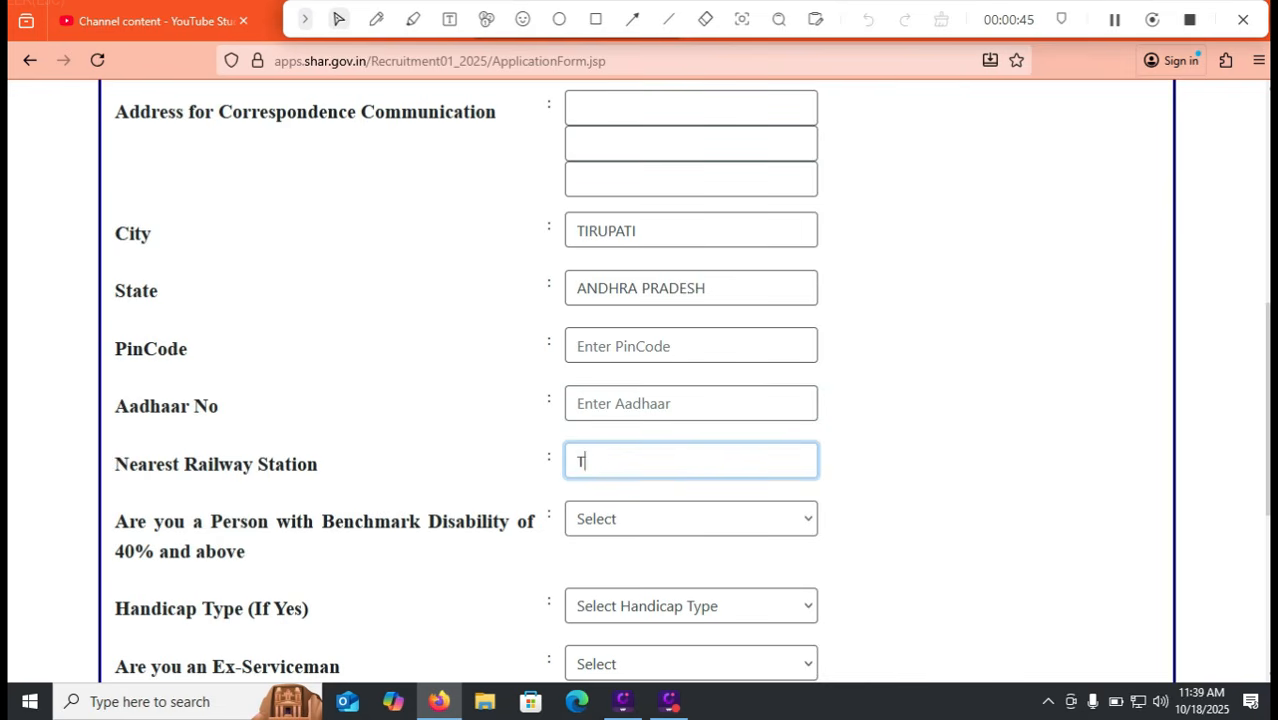
type("IRUPATI")
Answer No to benchmark disability and ex-serviceman, then save the personal details
left_click(690, 519)
left_click(600, 614)
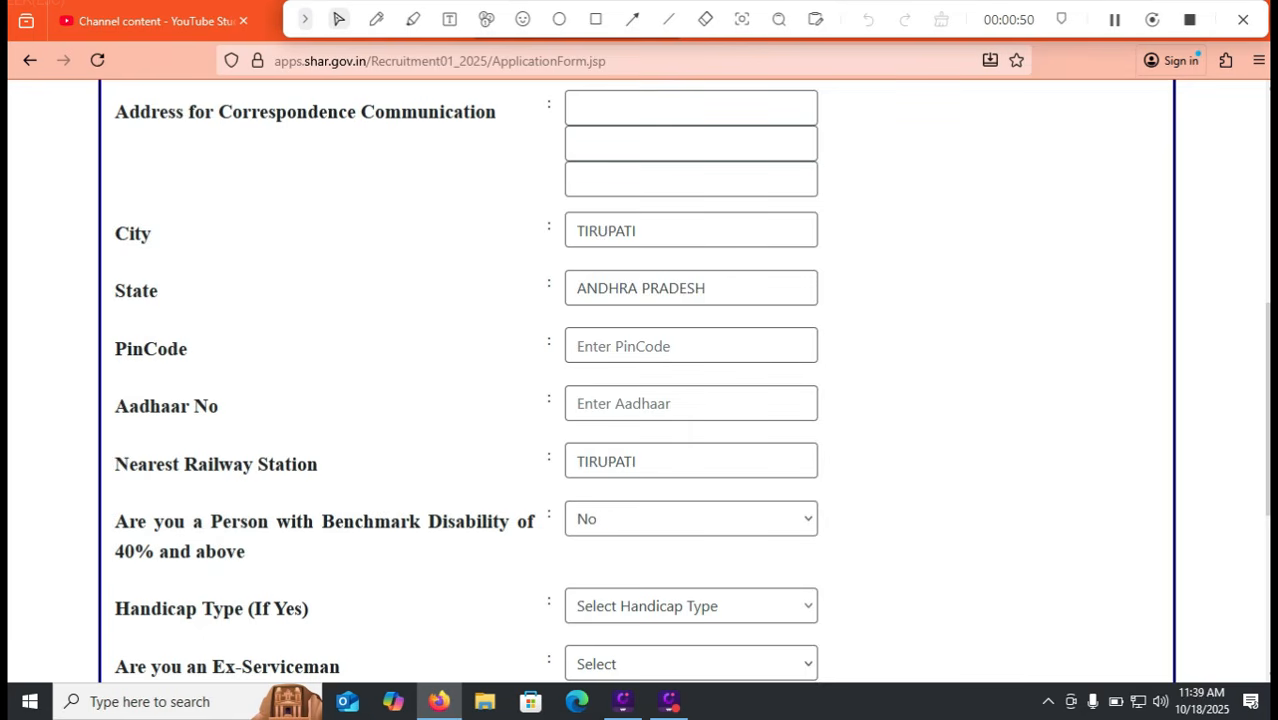
scroll(640, 380, "down", 2)
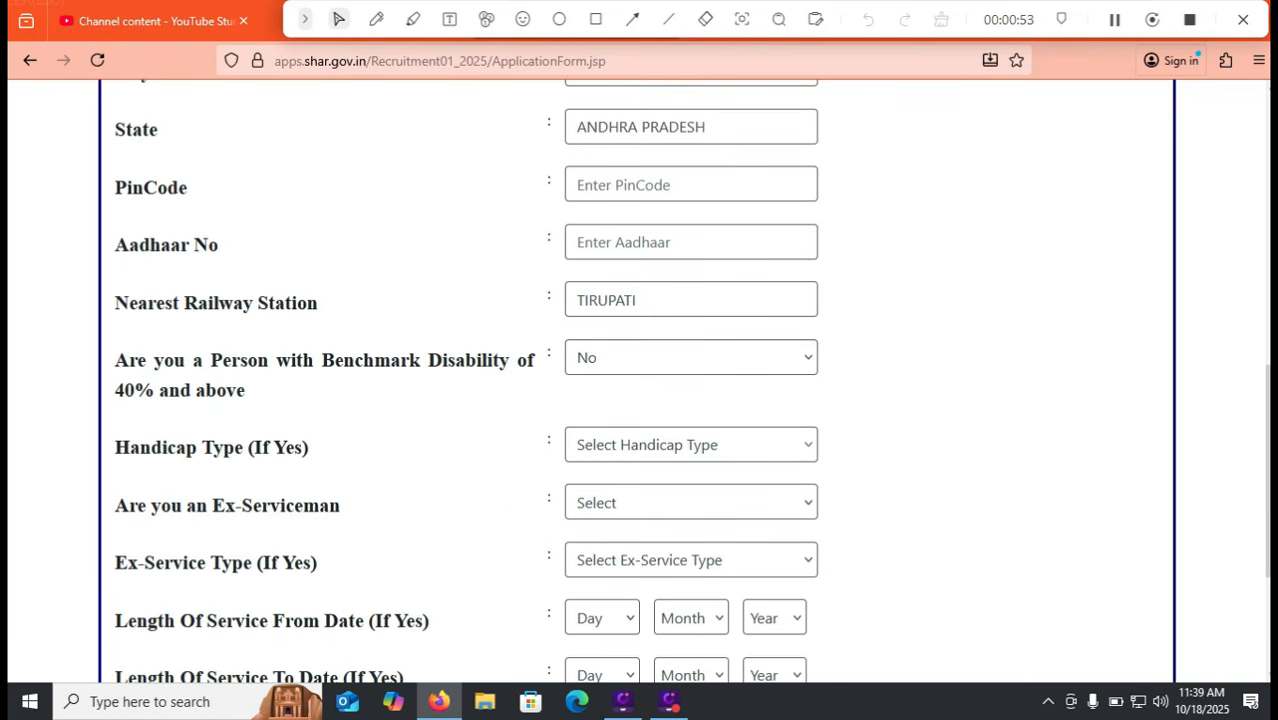
left_click(690, 502)
left_click(600, 598)
scroll(640, 590, "down", 1)
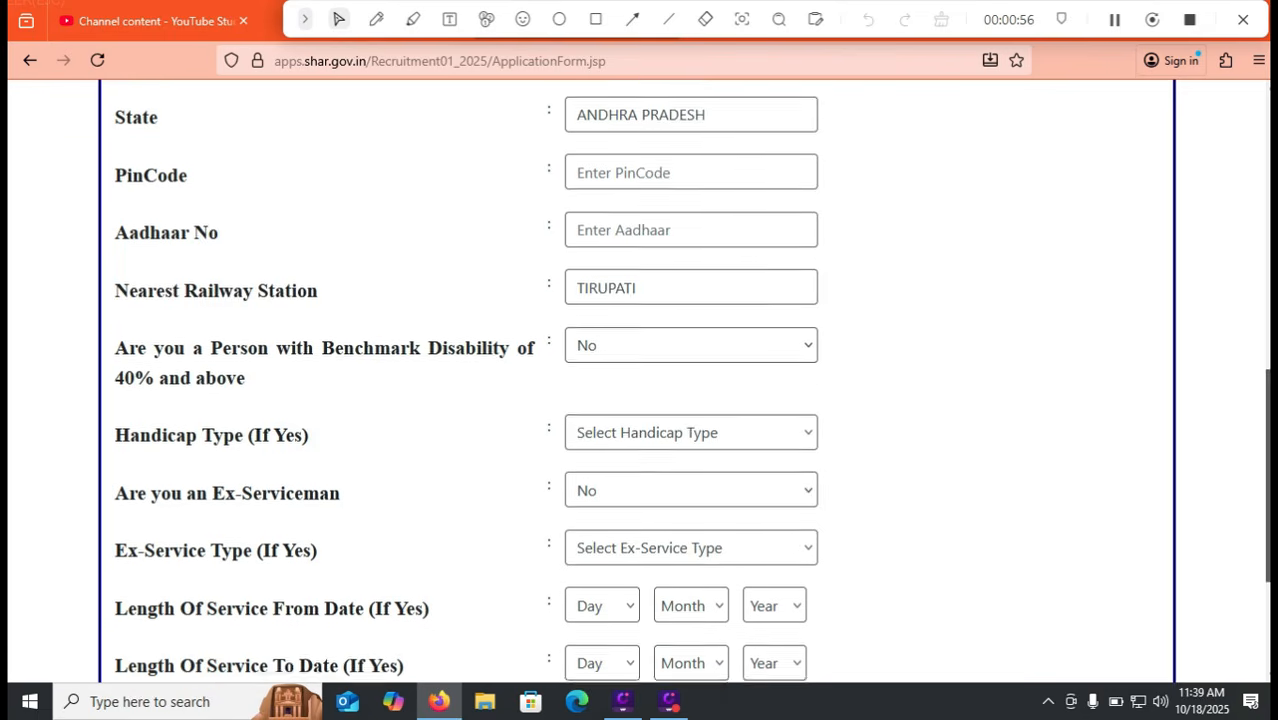
scroll(640, 380, "down", 1)
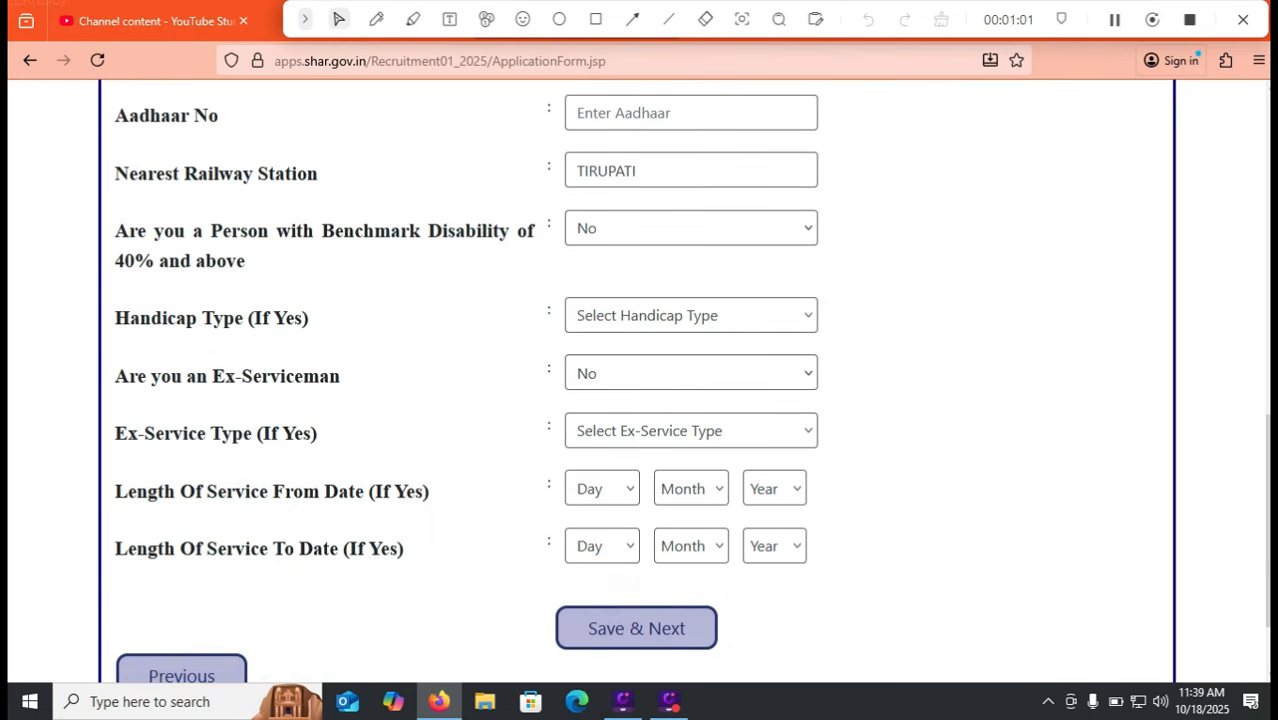
left_click(636, 628)
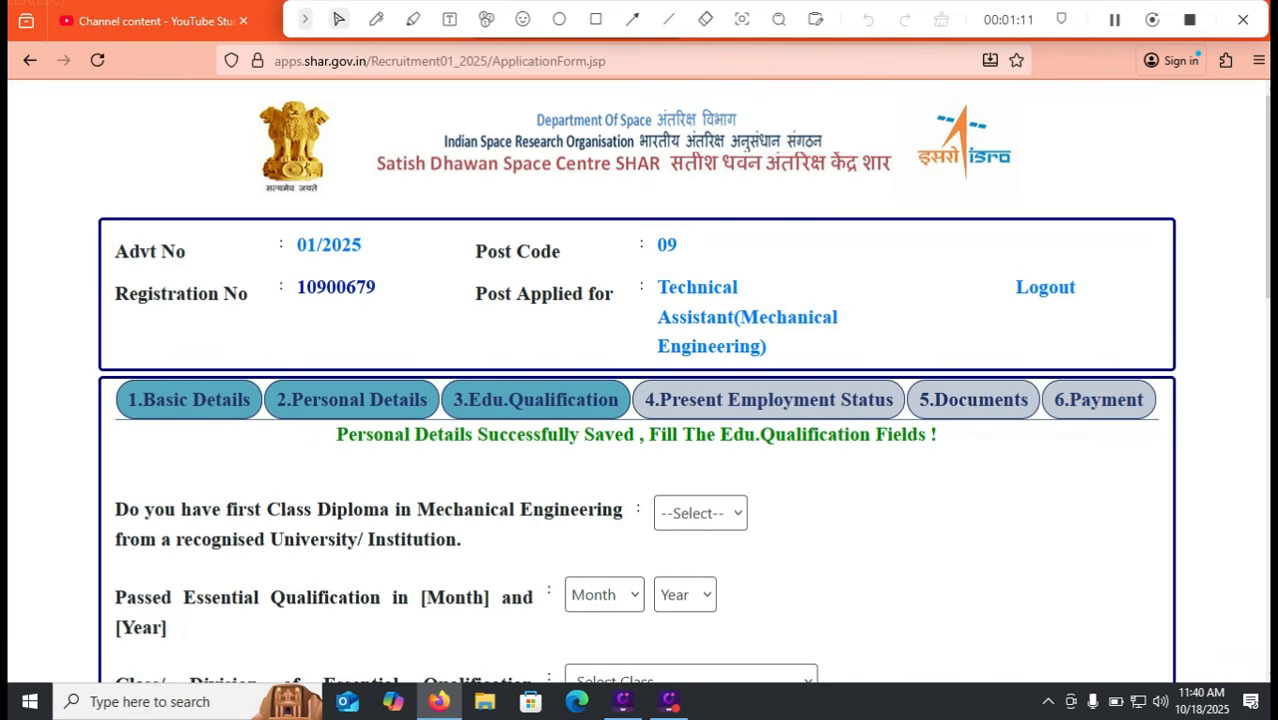
Answer YES to the first-class diploma question, passed in Mar 2021
left_click(700, 513)
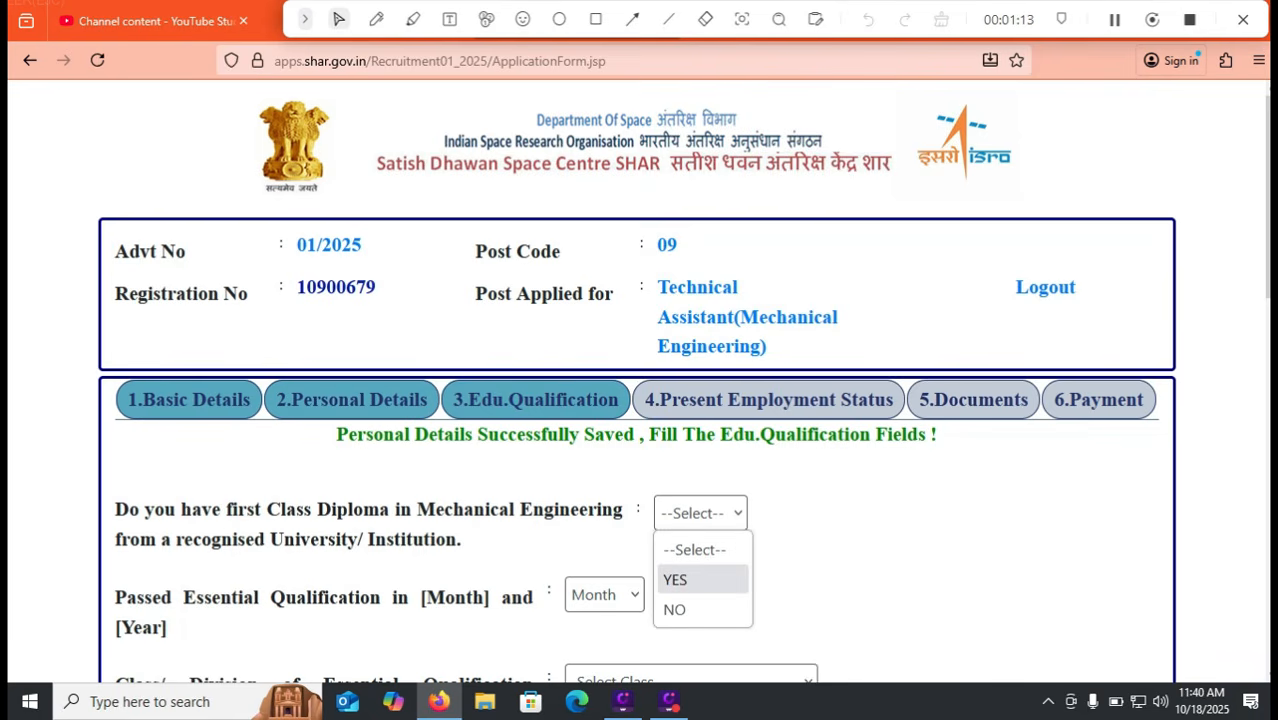
left_click(690, 580)
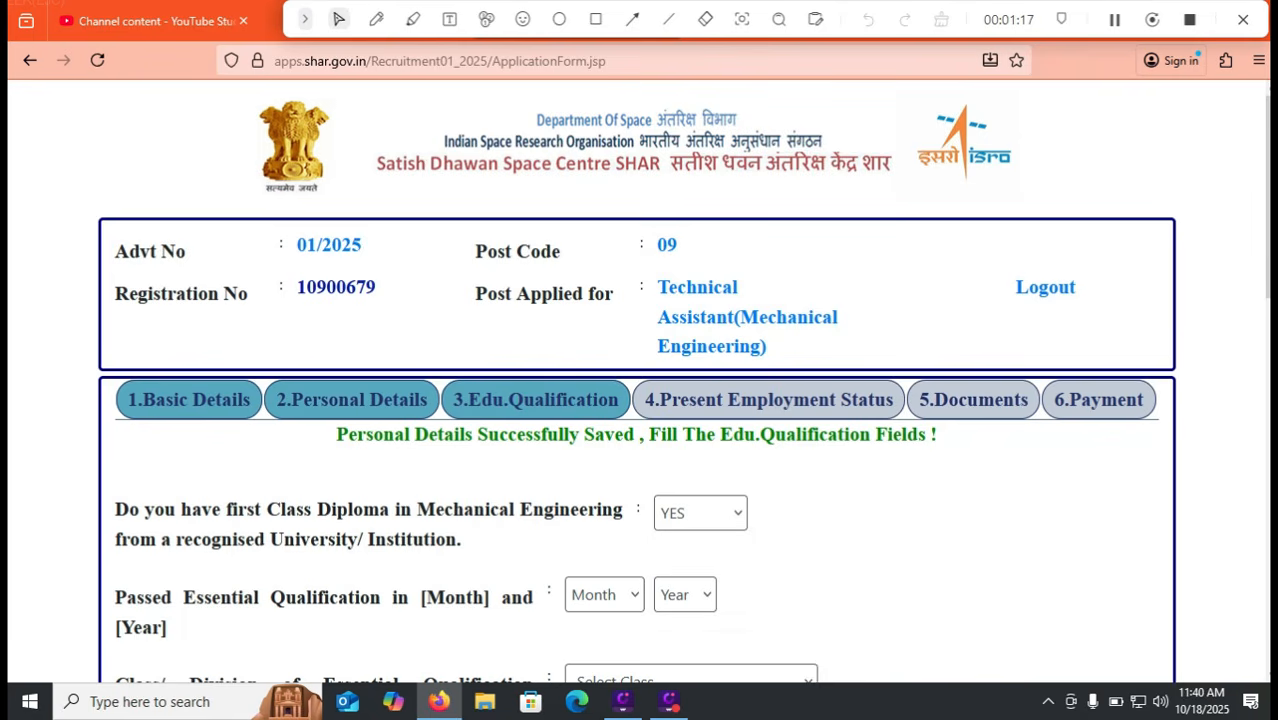
left_click(604, 594)
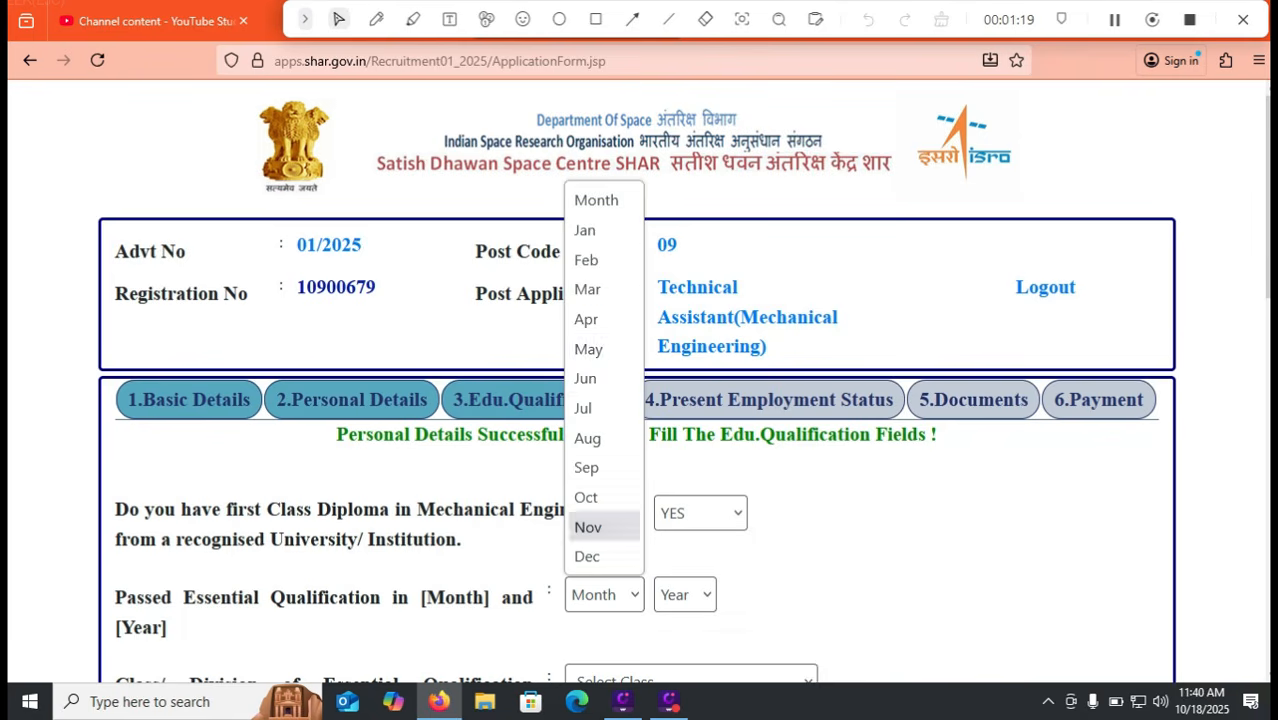
left_click(604, 288)
left_click(685, 594)
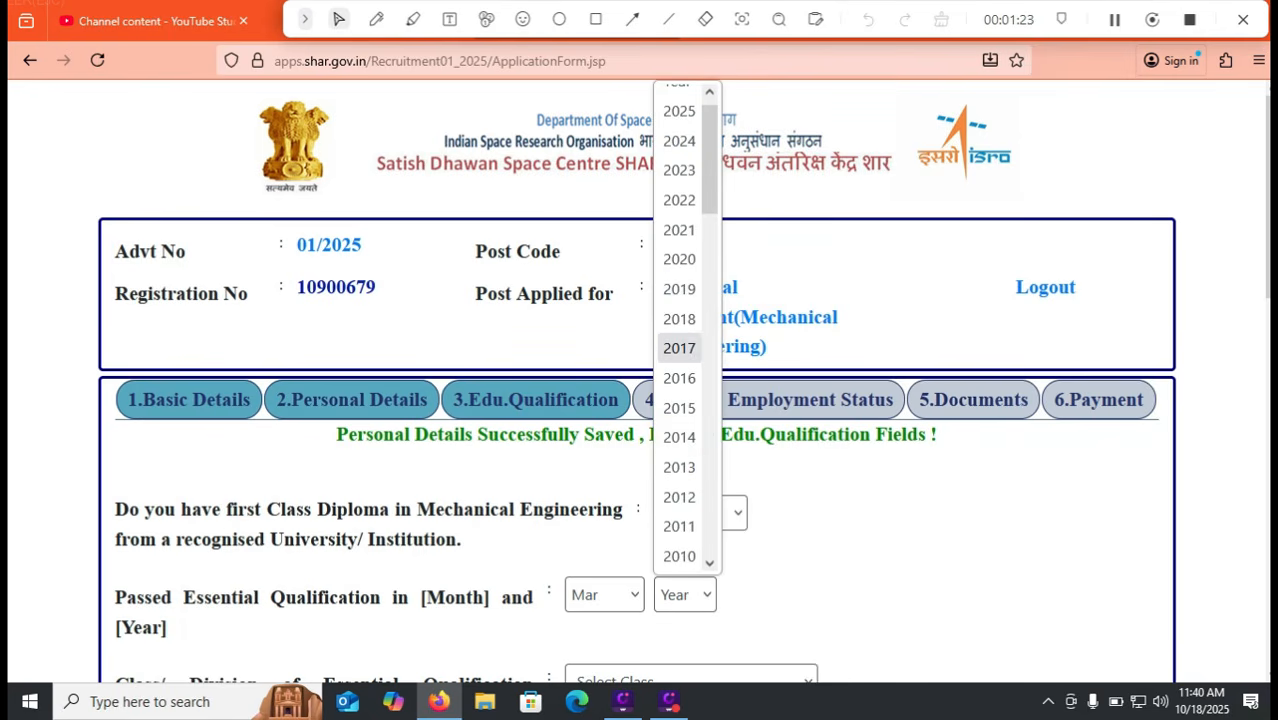
left_click(679, 229)
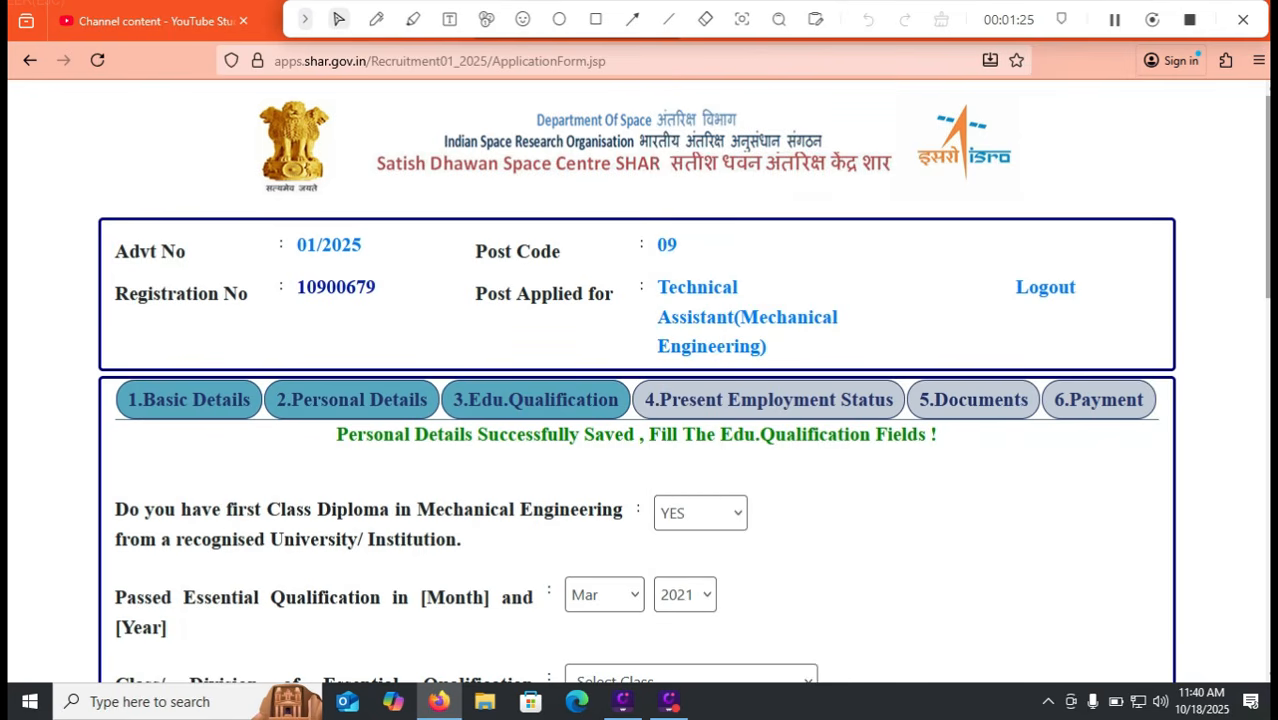
Set the diploma class/division to First and keep the course duration at 2
scroll(640, 380, "down", 2)
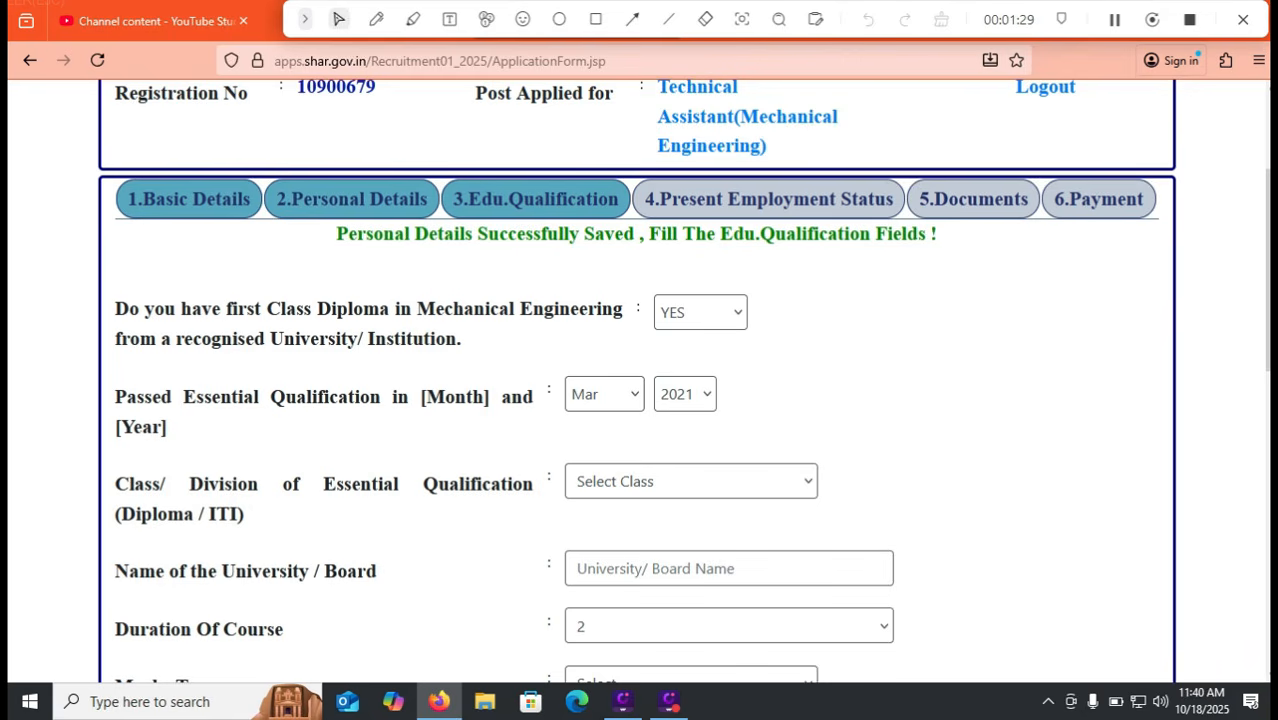
left_click(690, 482)
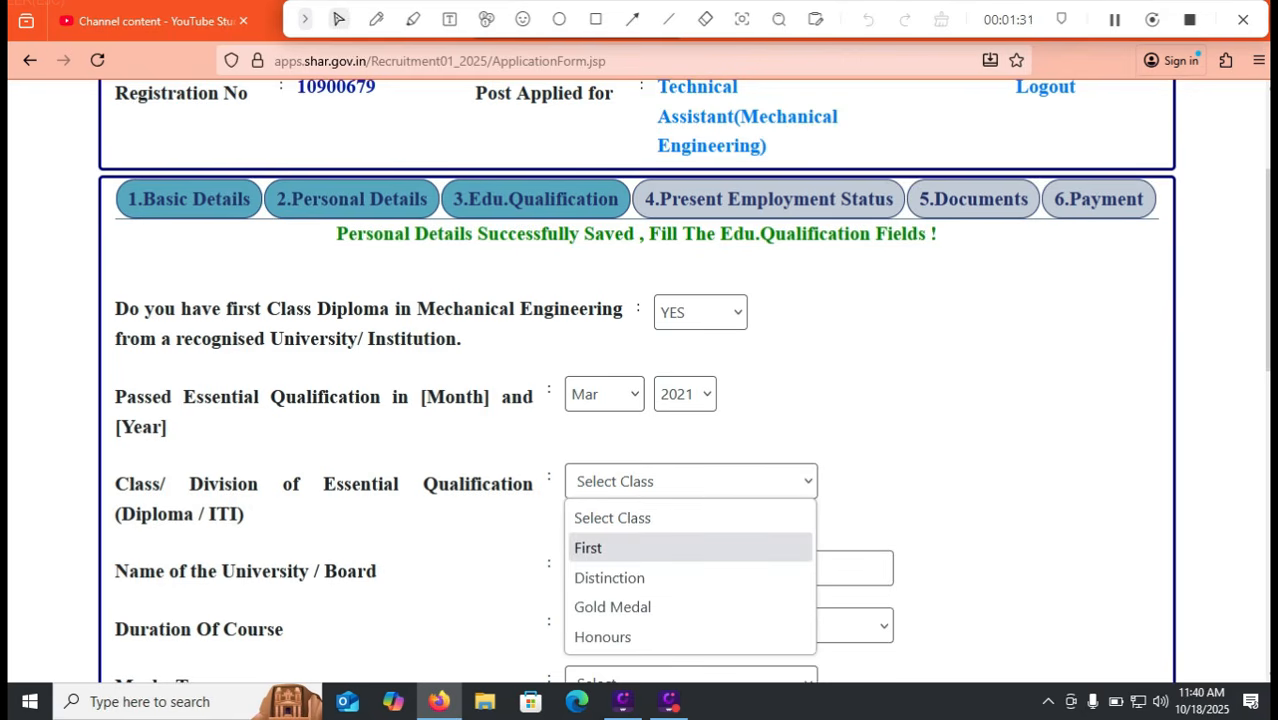
left_click(640, 548)
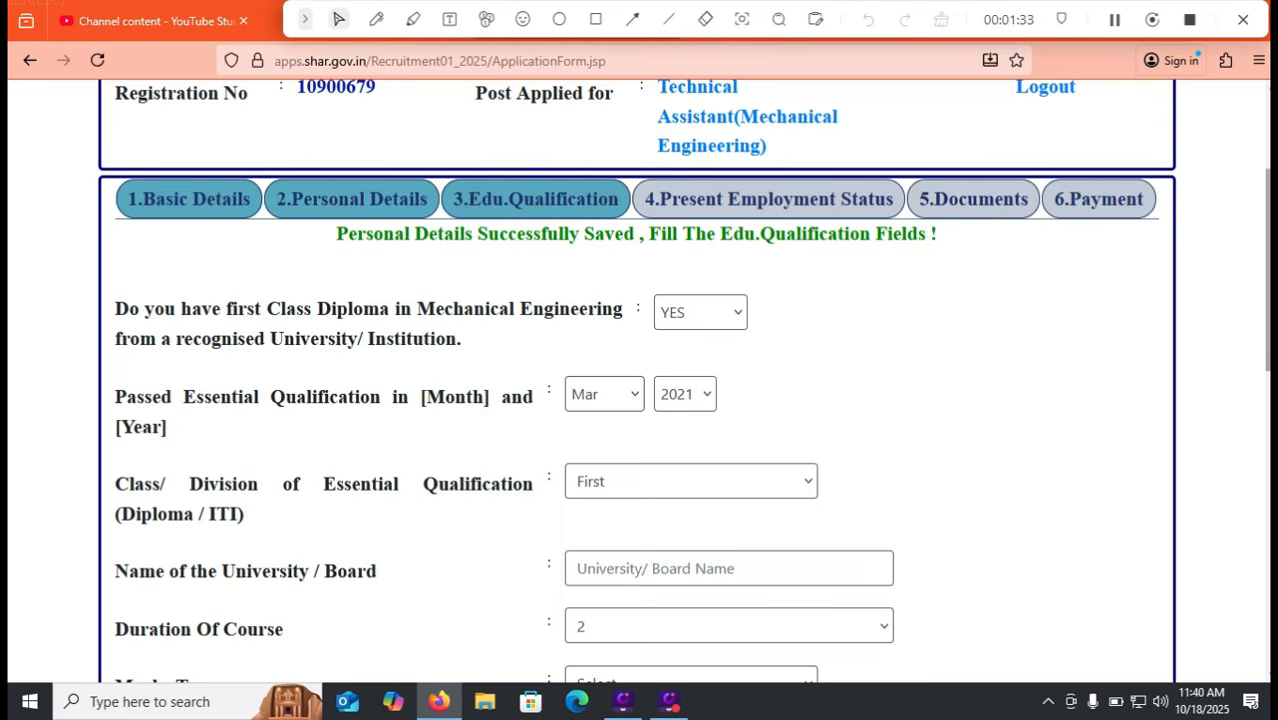
scroll(640, 400, "down", 2)
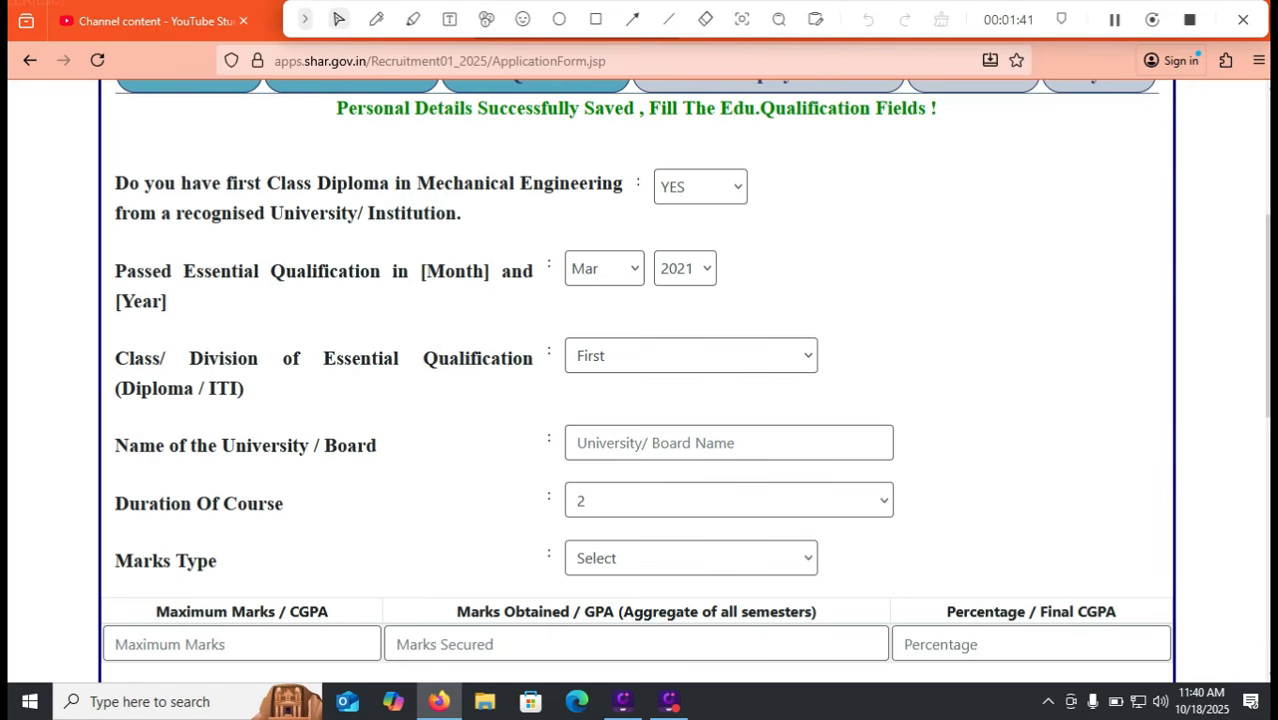
left_click(729, 501)
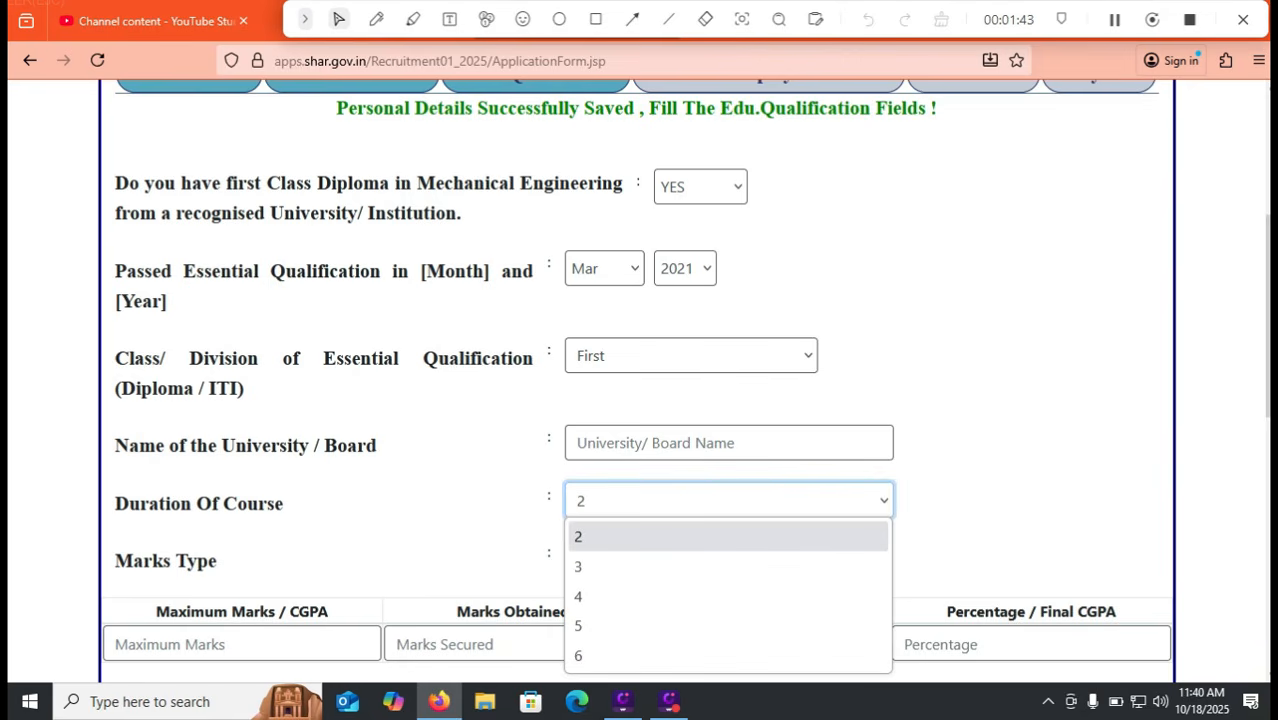
left_click(728, 537)
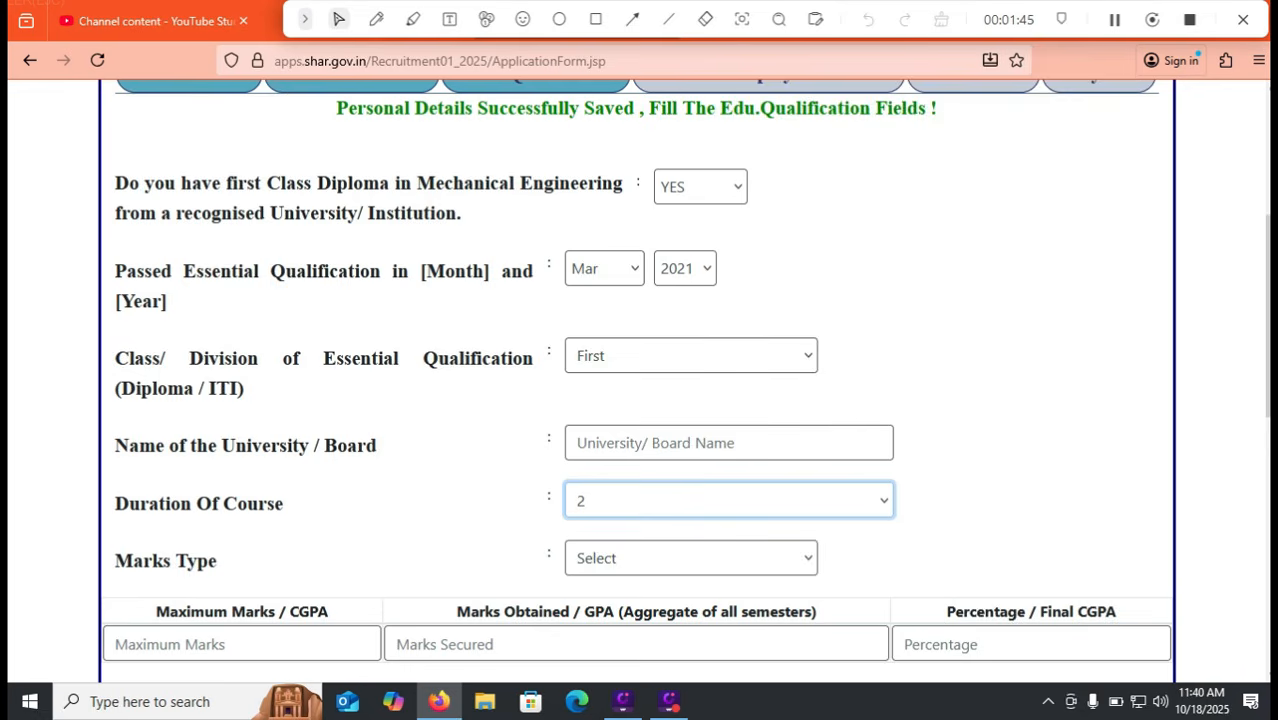
scroll(729, 450, "down", 1)
Set course duration to 3 and try marks type CGPA with values 10, 8.5 and 85
left_click(729, 385)
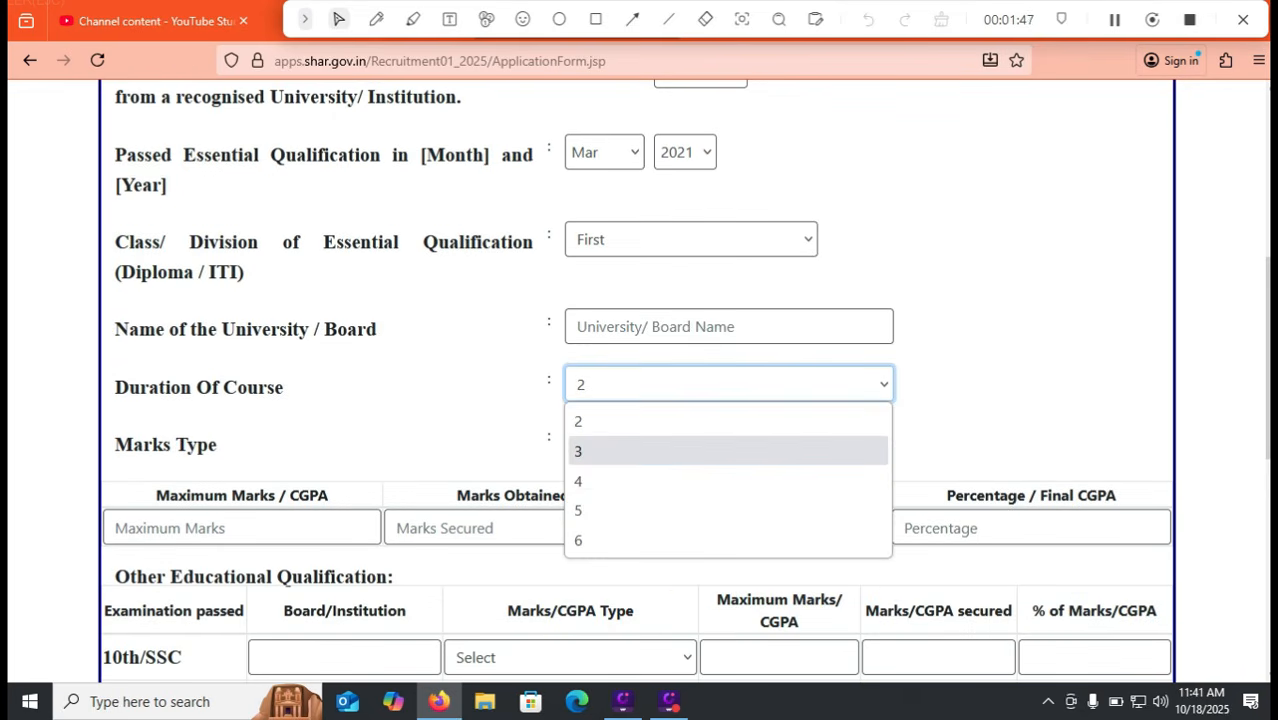
left_click(729, 451)
left_click(690, 441)
left_click(592, 538)
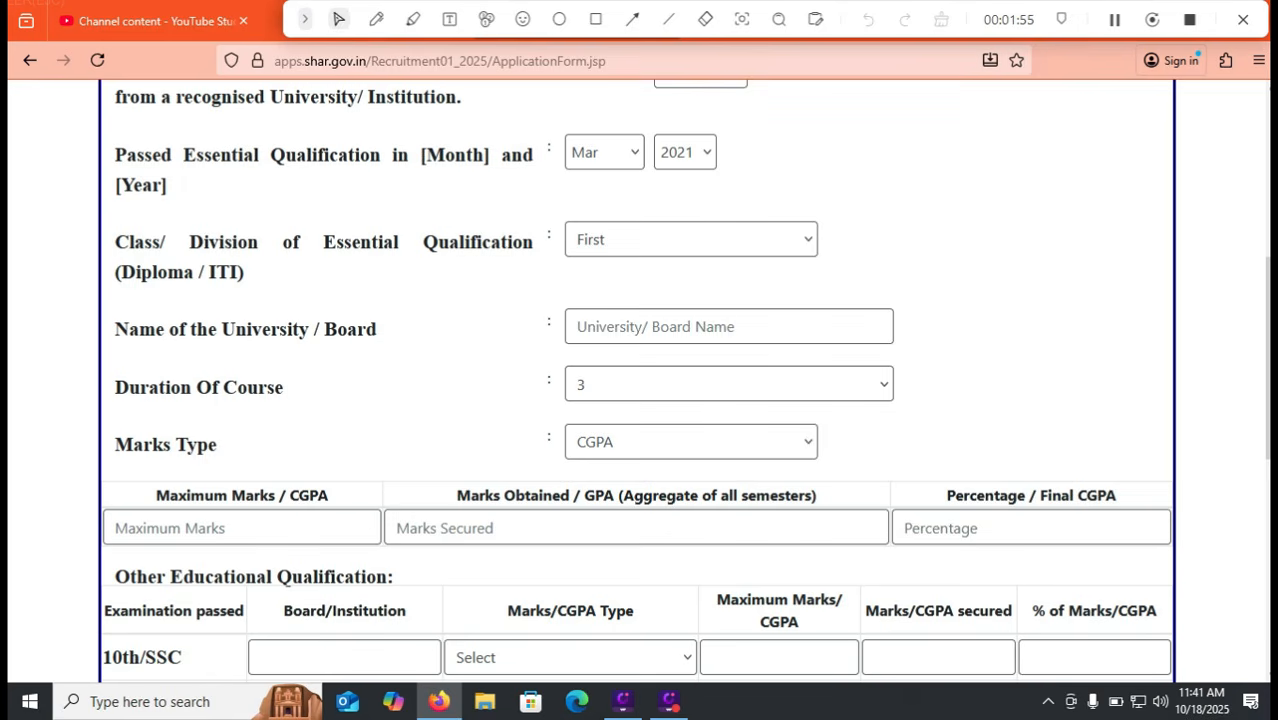
left_click(200, 528)
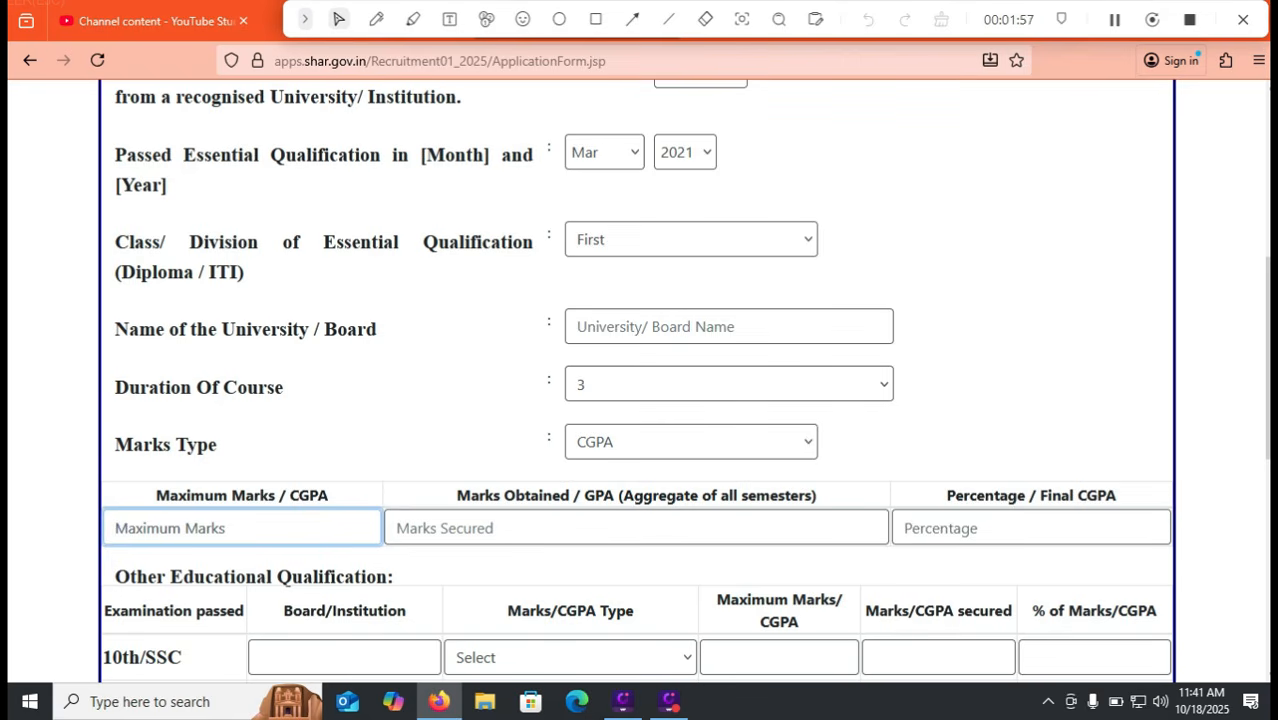
type("9.5")
key("Tab")
type("8.5")
key("Tab")
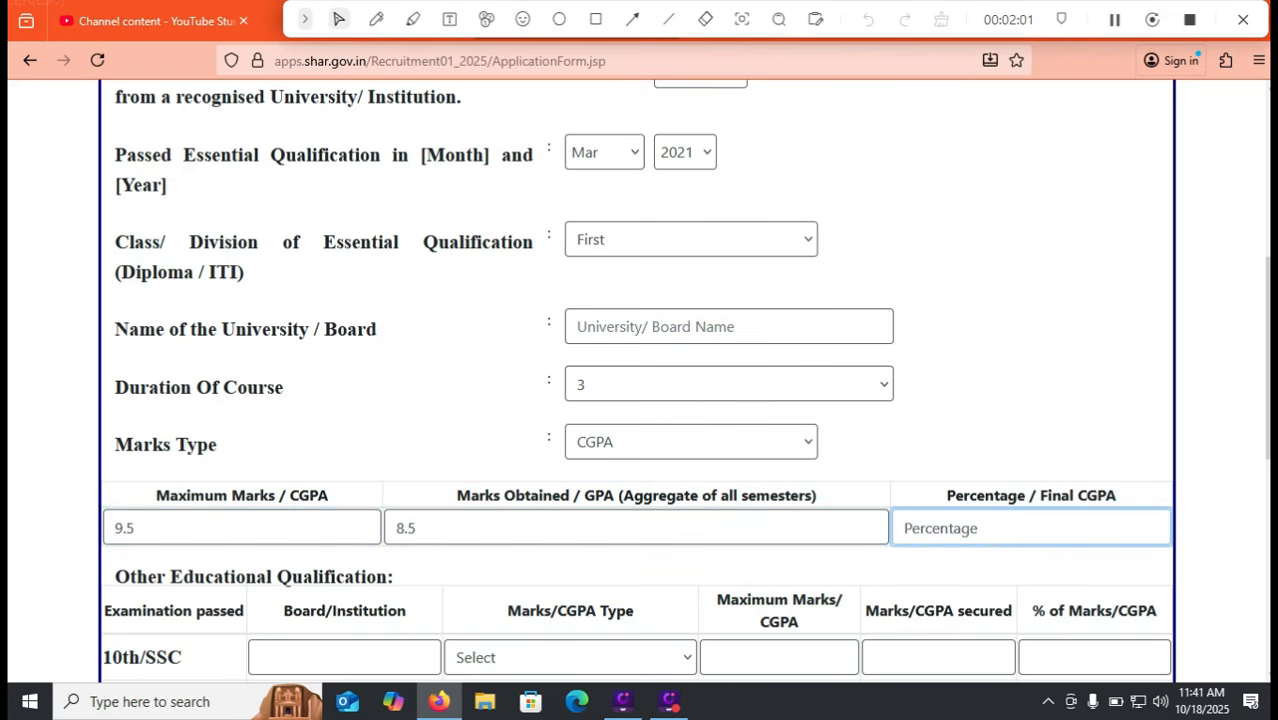
key("shift+Tab")
key("shift+Tab")
type("10")
key("Tab")
key("Tab")
type("85")
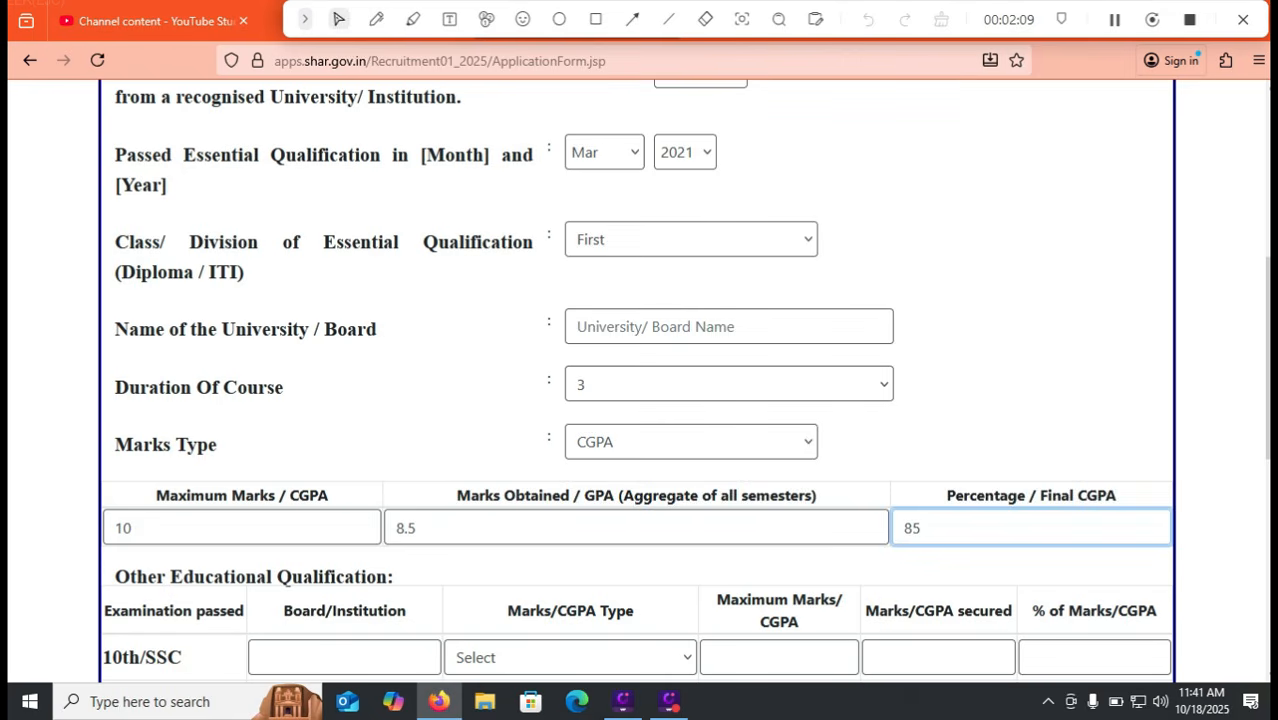
Switch the marks type to Marks and work through the maximum and obtained marks fields
left_click(691, 442)
key("Return")
key("Tab")
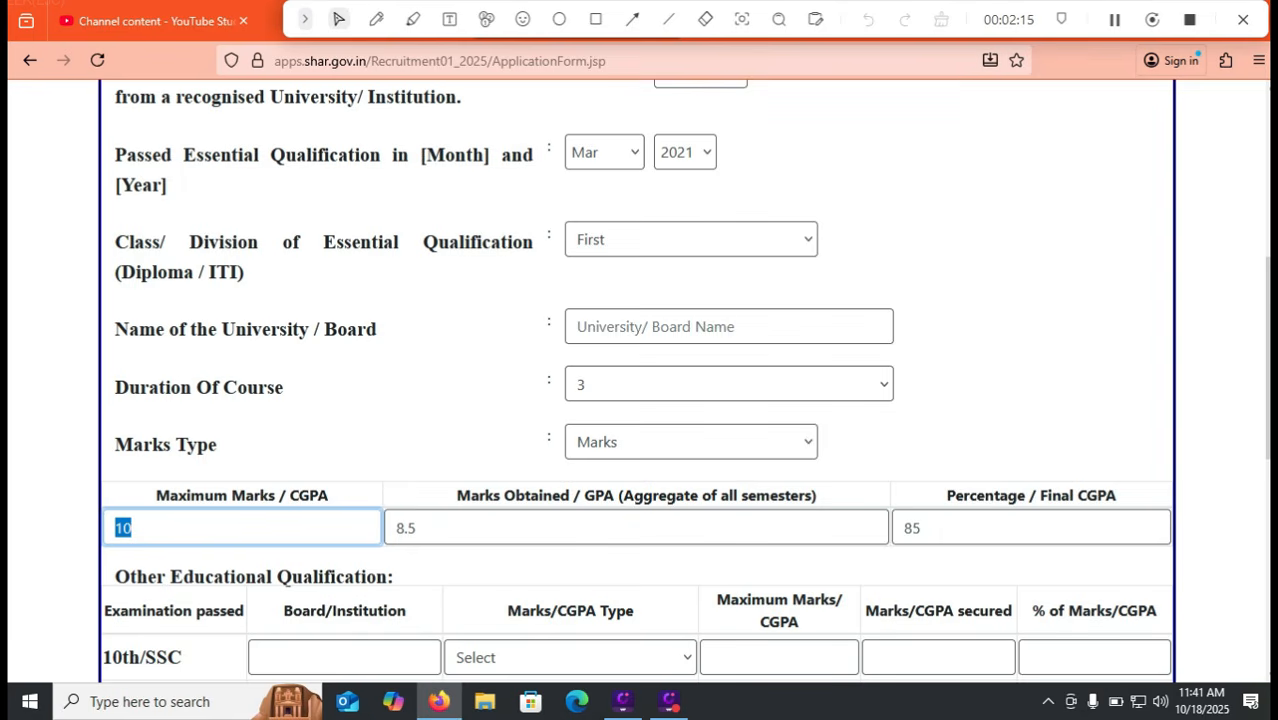
key("Tab")
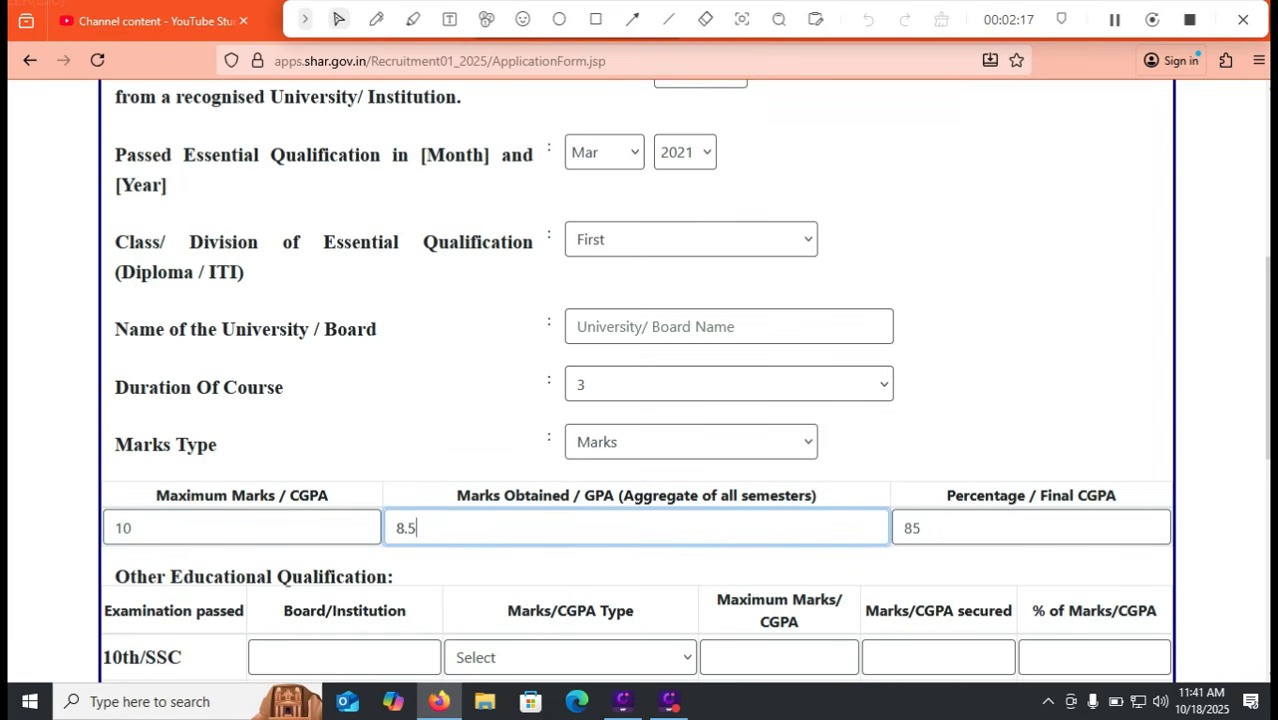
key("shift+Tab")
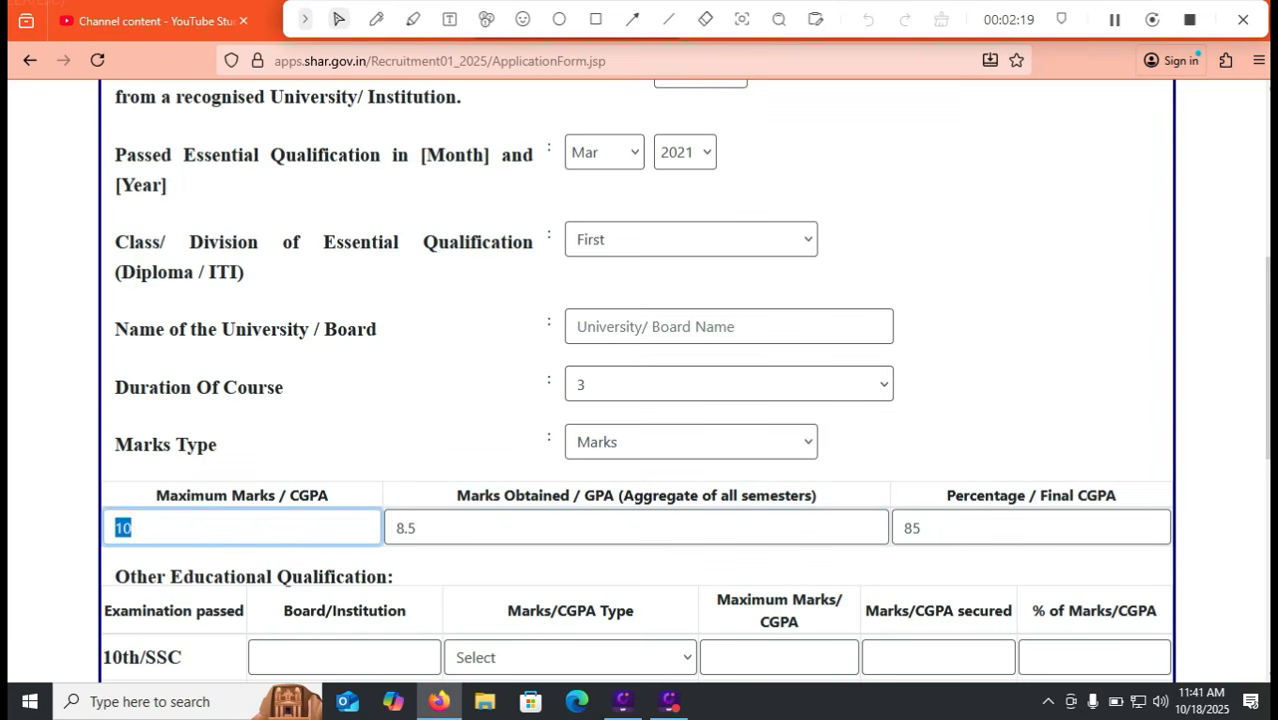
type("600")
key("Tab")
type("480")
key("Tab")
left_click(141, 528)
left_click(408, 528)
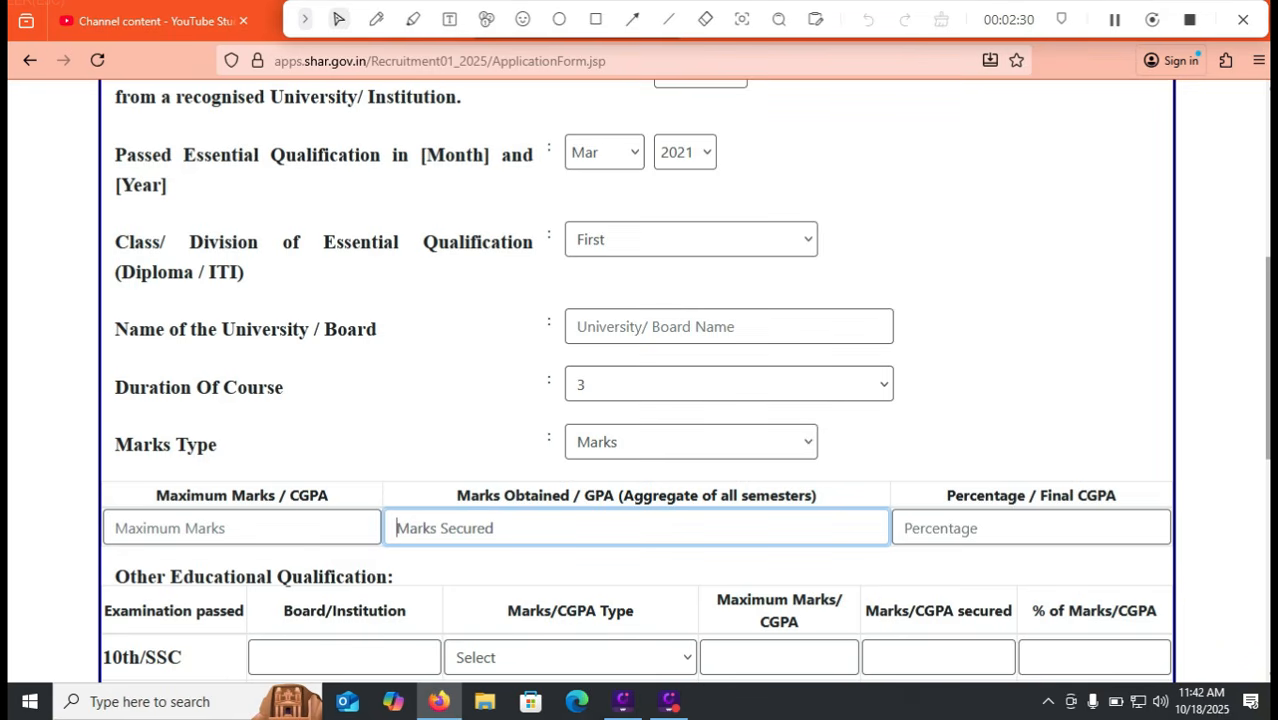
Fill the 10th/SSC row: board CBSE, marks type CGPA, maximum 10, secured 8.5, 85 percent
scroll(639, 380, "down", 2)
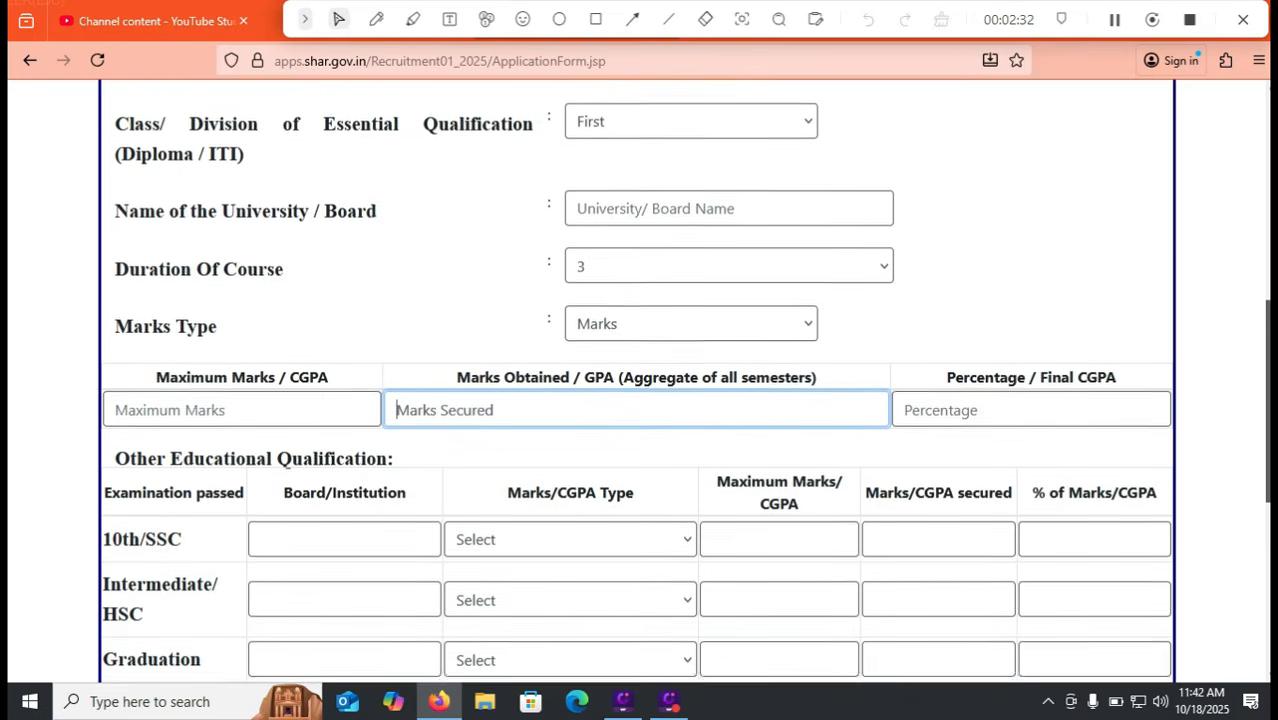
scroll(639, 380, "down", 1)
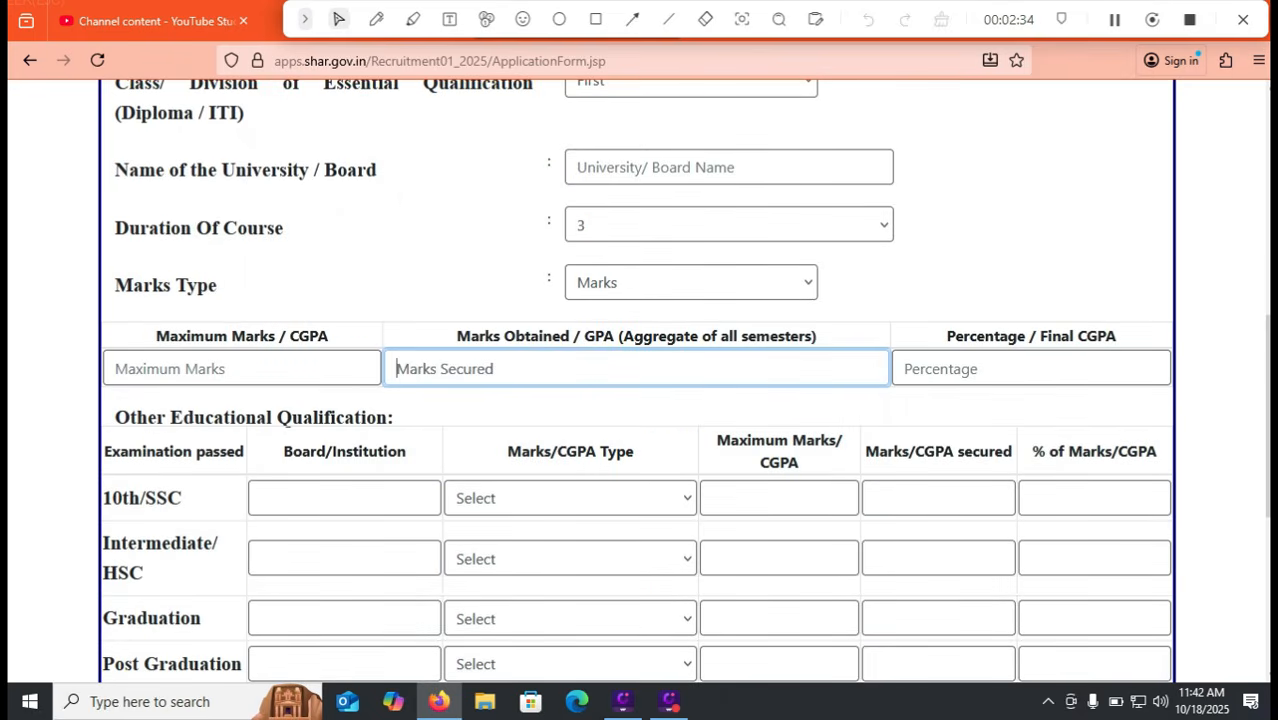
left_click(344, 498)
type("CE")
key("BackSpace")
type("BSE")
key("Tab")
key("alt+Down")
key("Down")
key("Down")
key("Return")
key("Tab")
type("10")
key("Tab")
type("9")
key("BackSpace")
type("8.5")
key("Tab")
type("8")
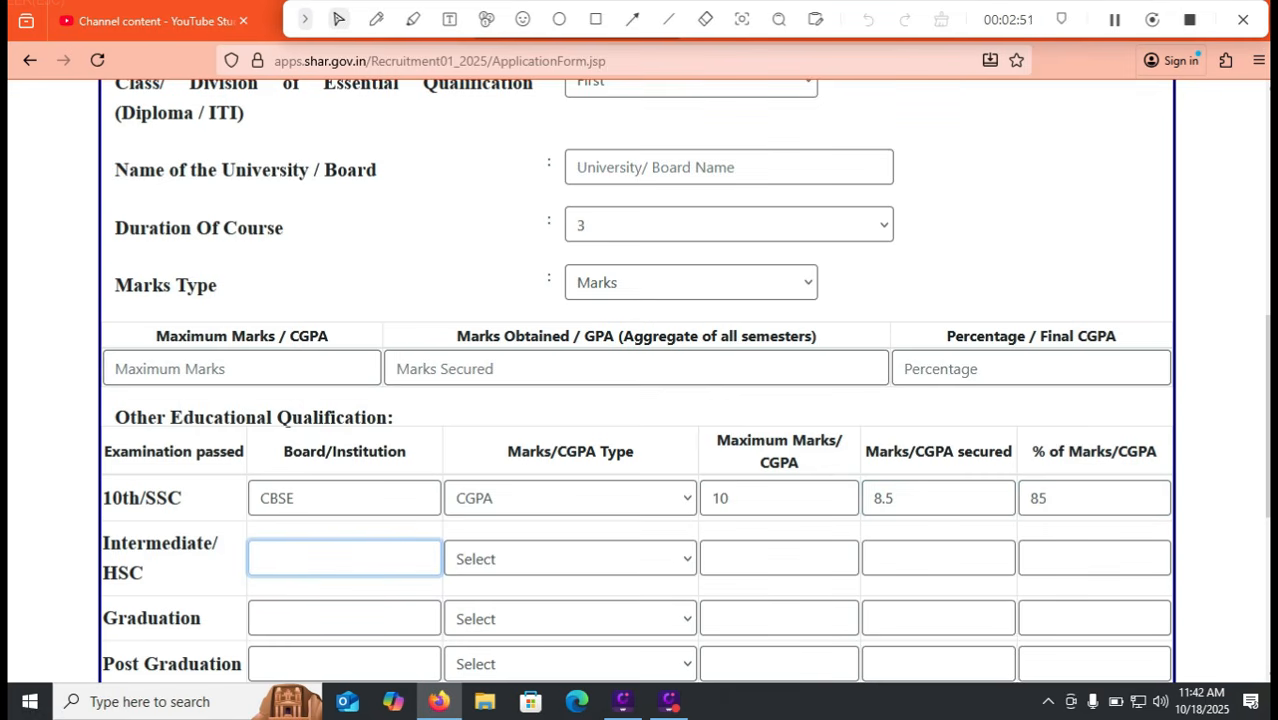
Erase the Intermediate/HSC board name APBIE, leaving that row empty
type("APBIE")
key("Tab")
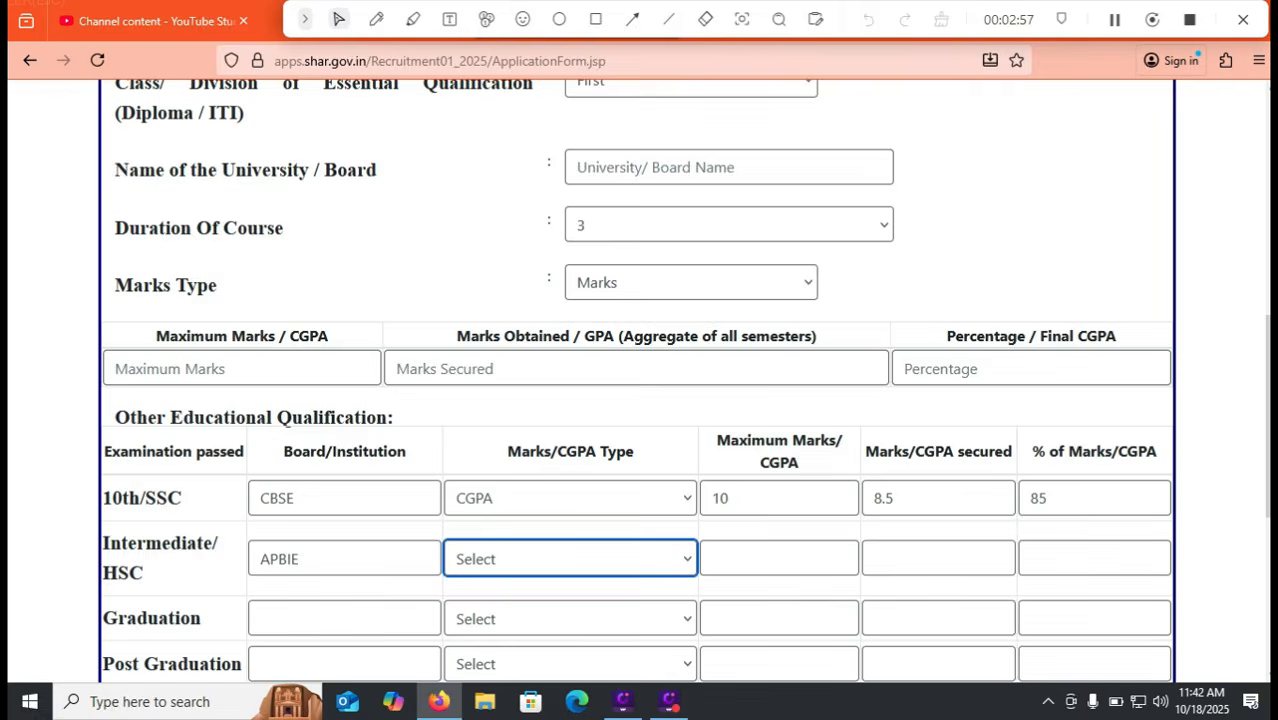
scroll(685, 380, "down", 1)
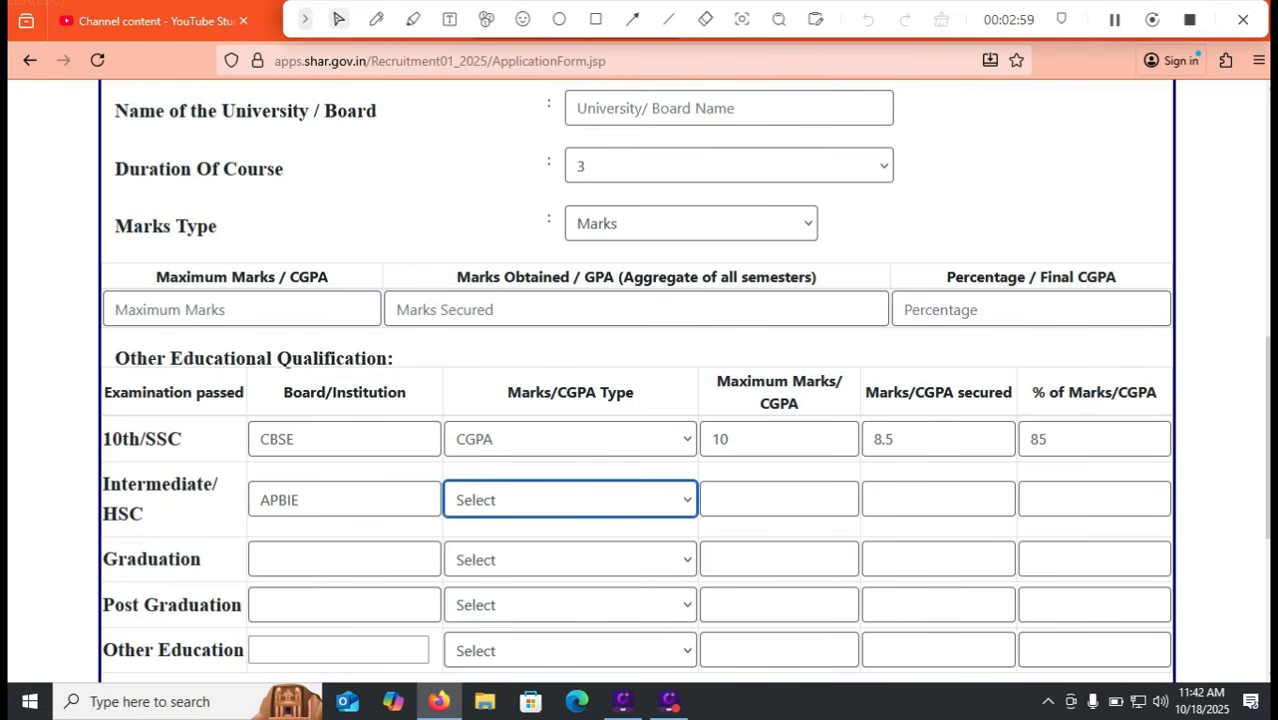
key("shift+Tab")
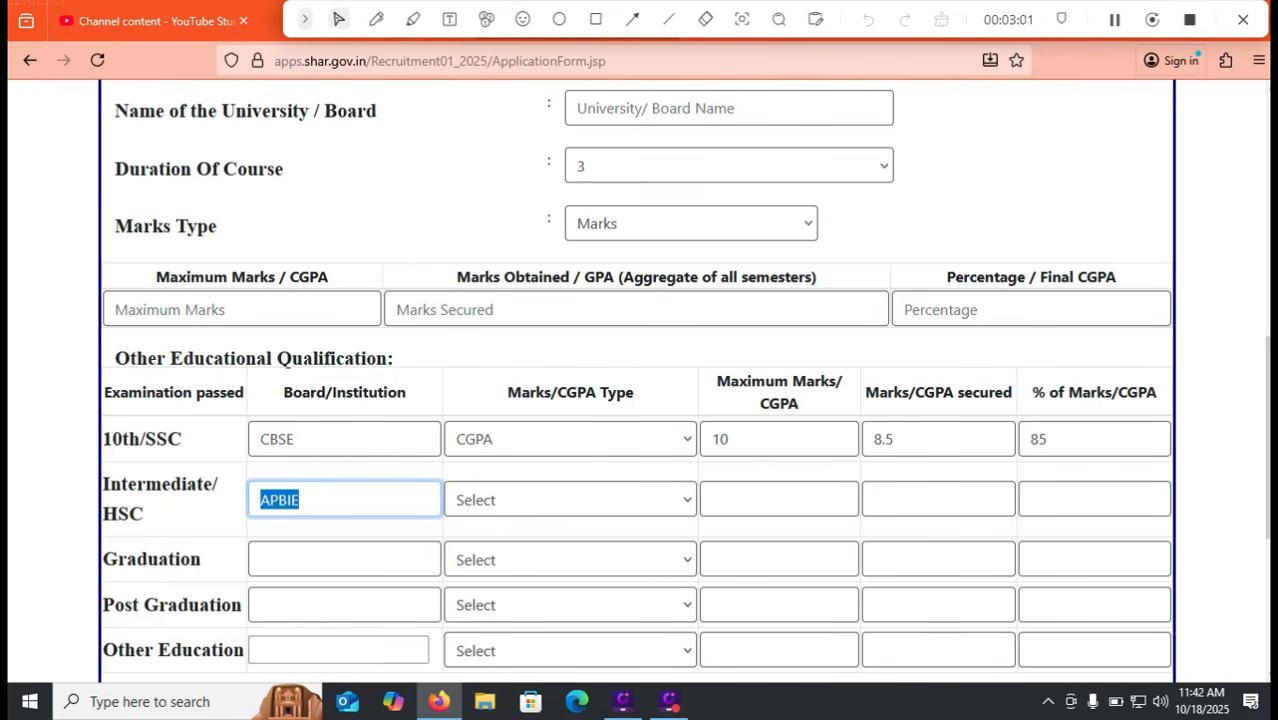
key("BackSpace")
left_click(570, 500)
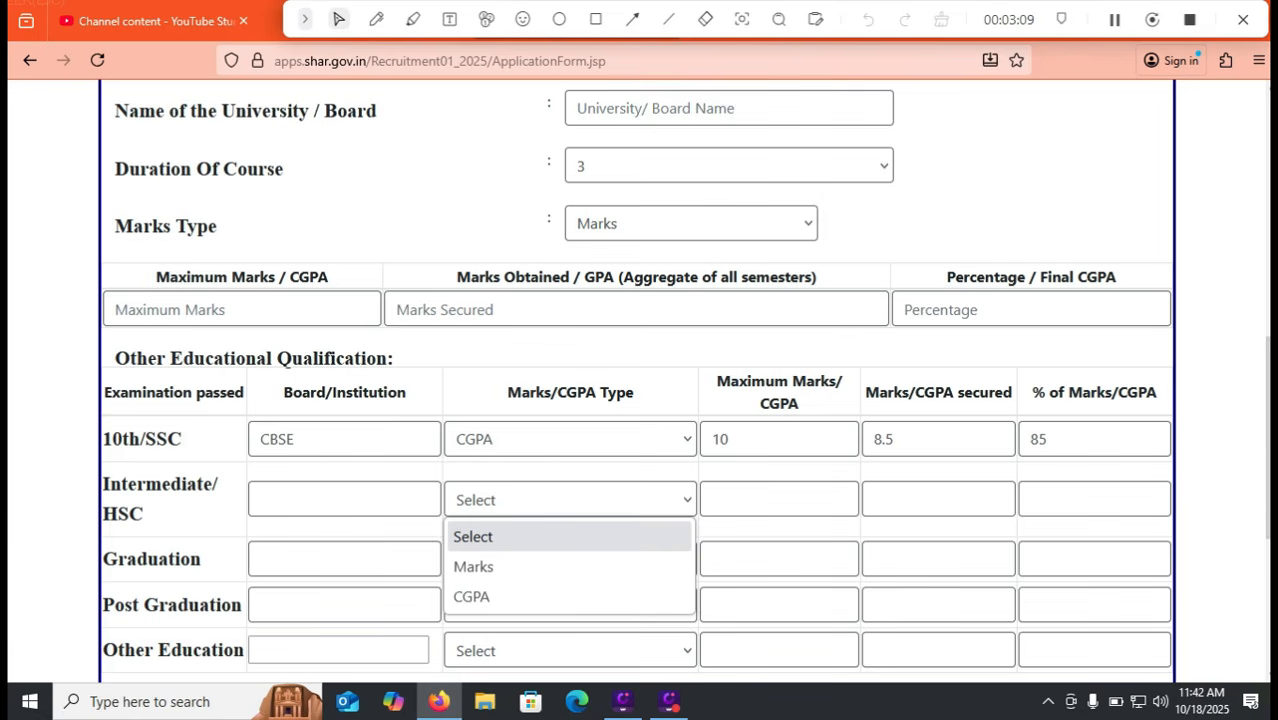
scroll(640, 380, "down", 5)
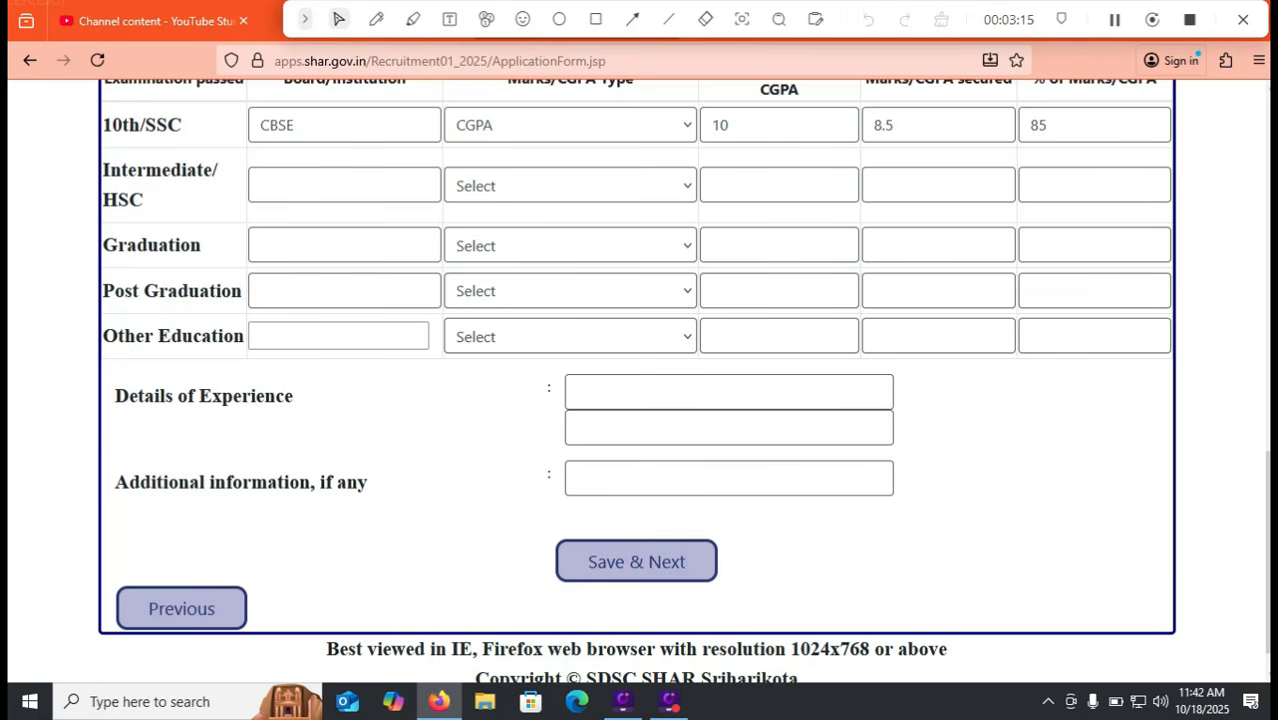
Save the education details and set 'Are you Employed' to No
left_click(636, 561)
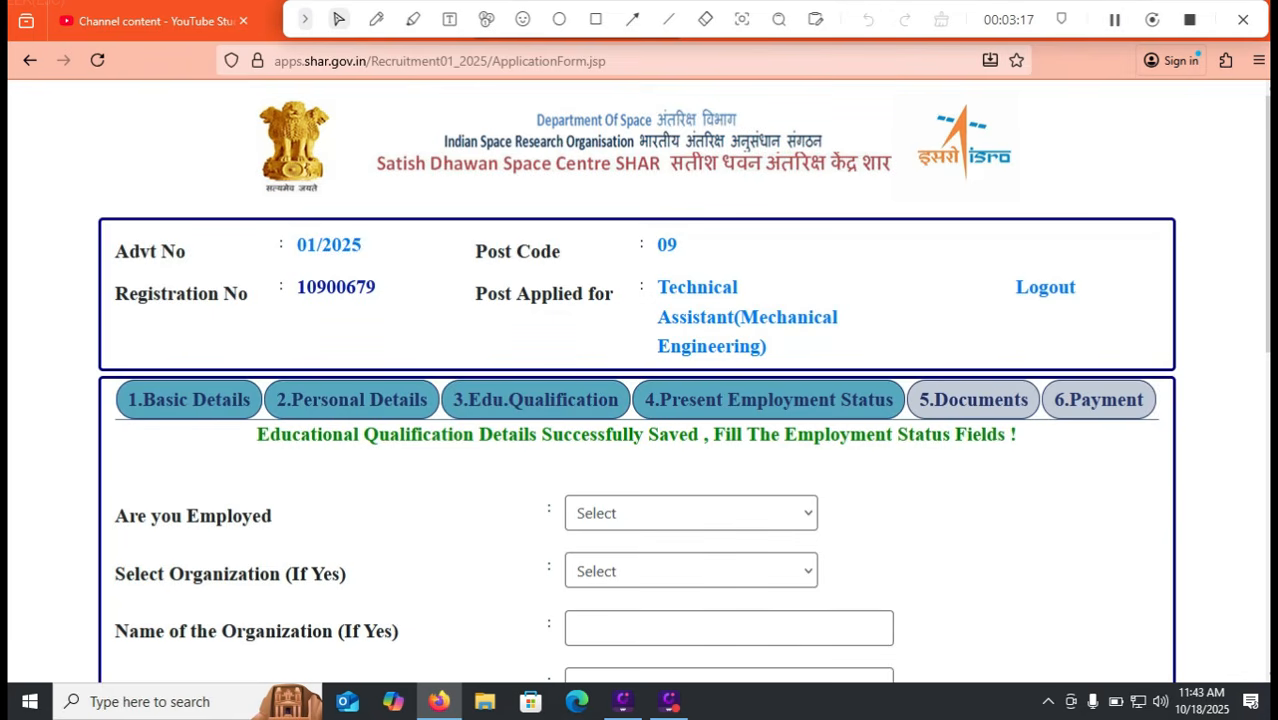
left_click(690, 513)
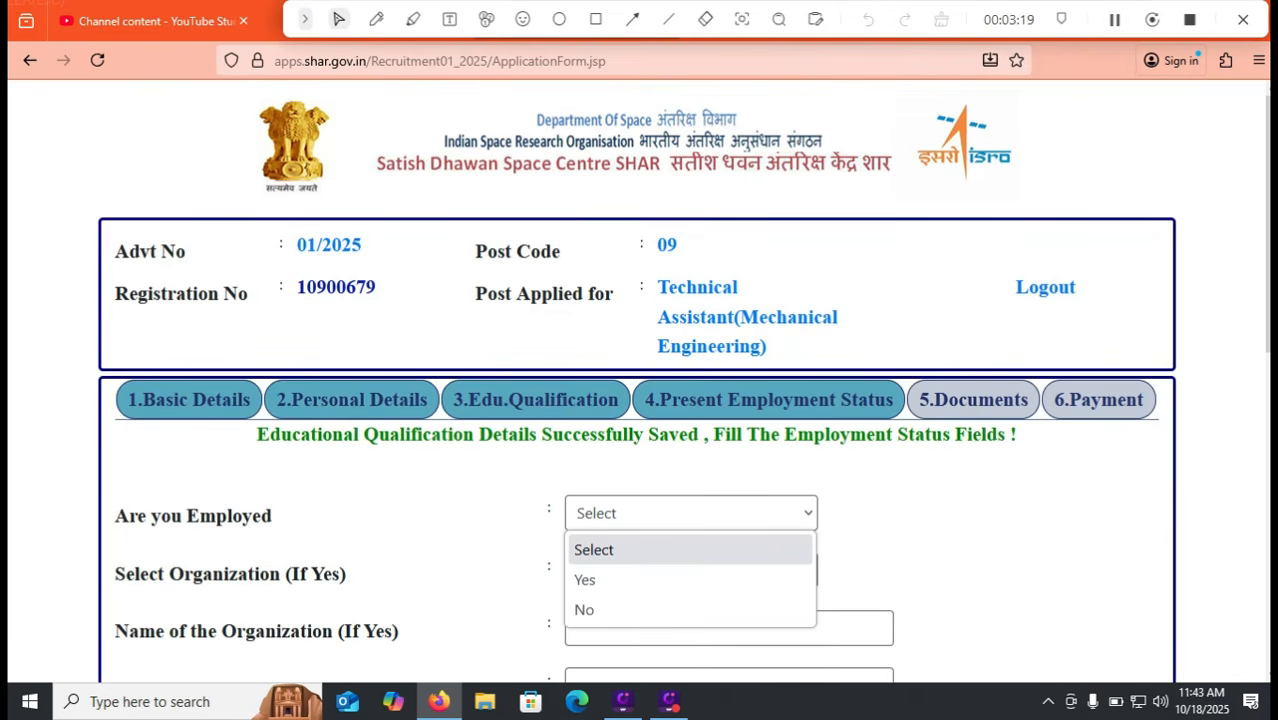
key("Down")
key("Down")
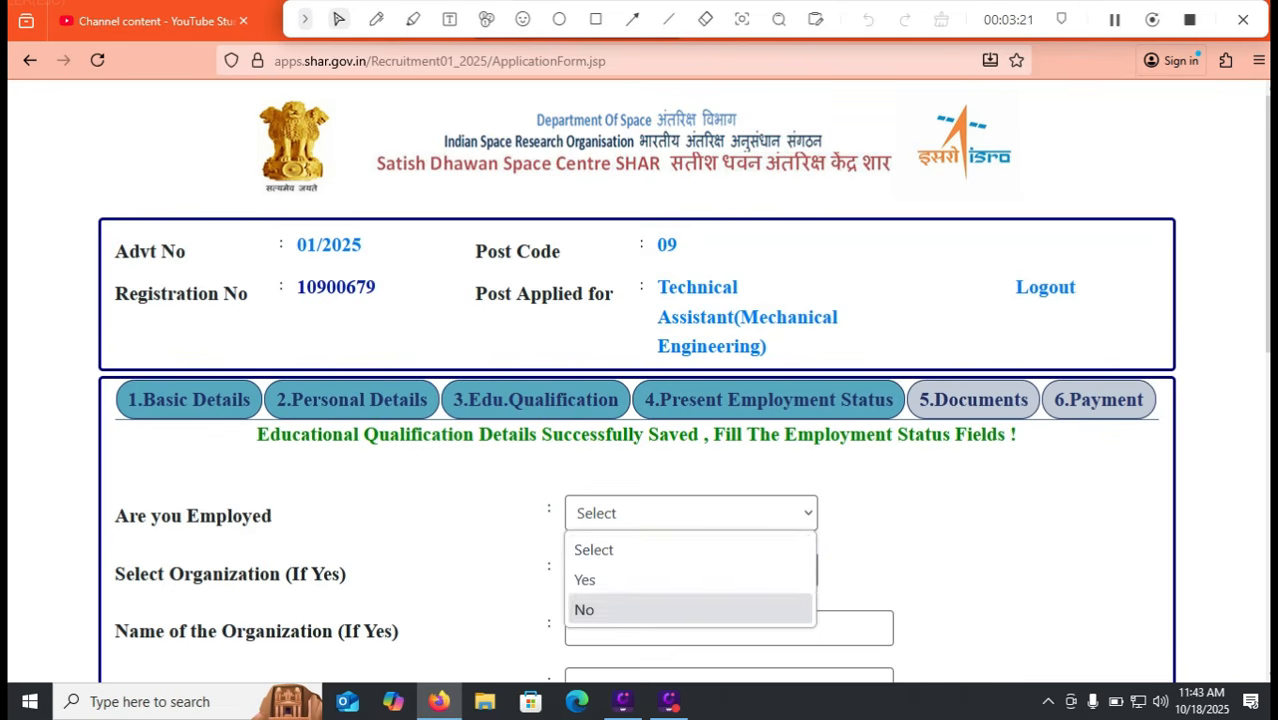
key("Return")
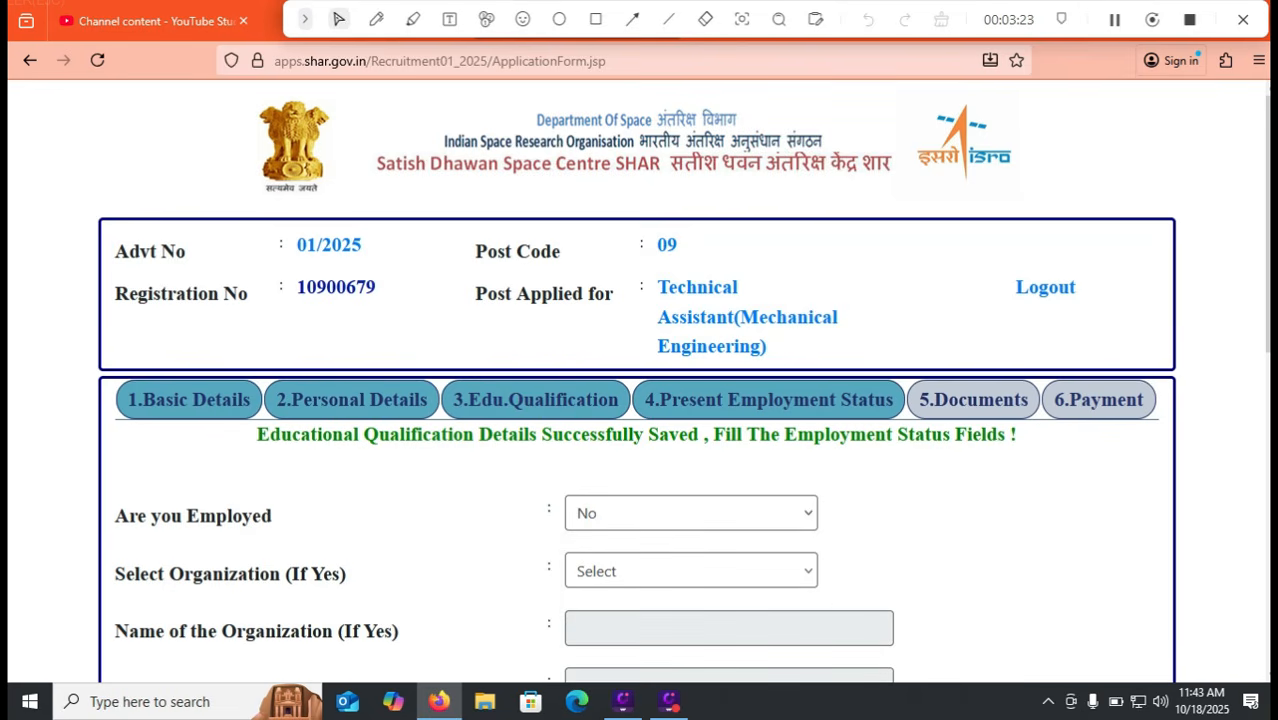
left_click(691, 513)
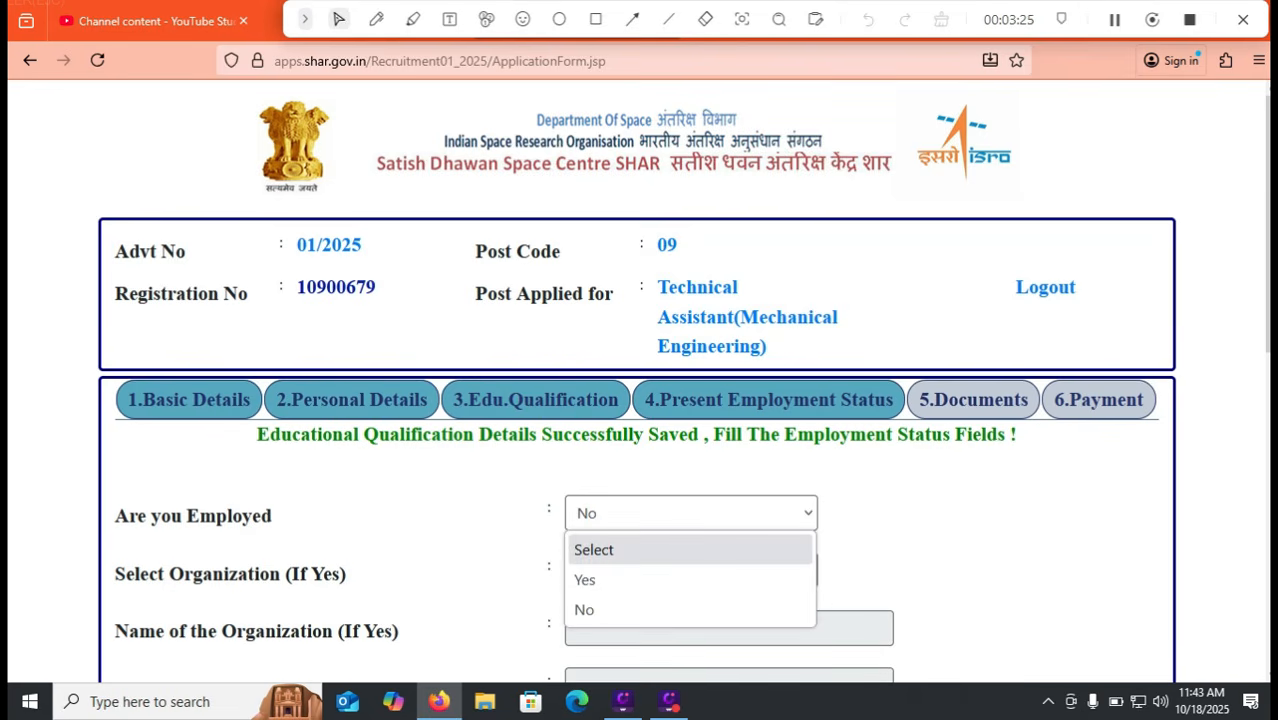
left_click(670, 578)
left_click(680, 571)
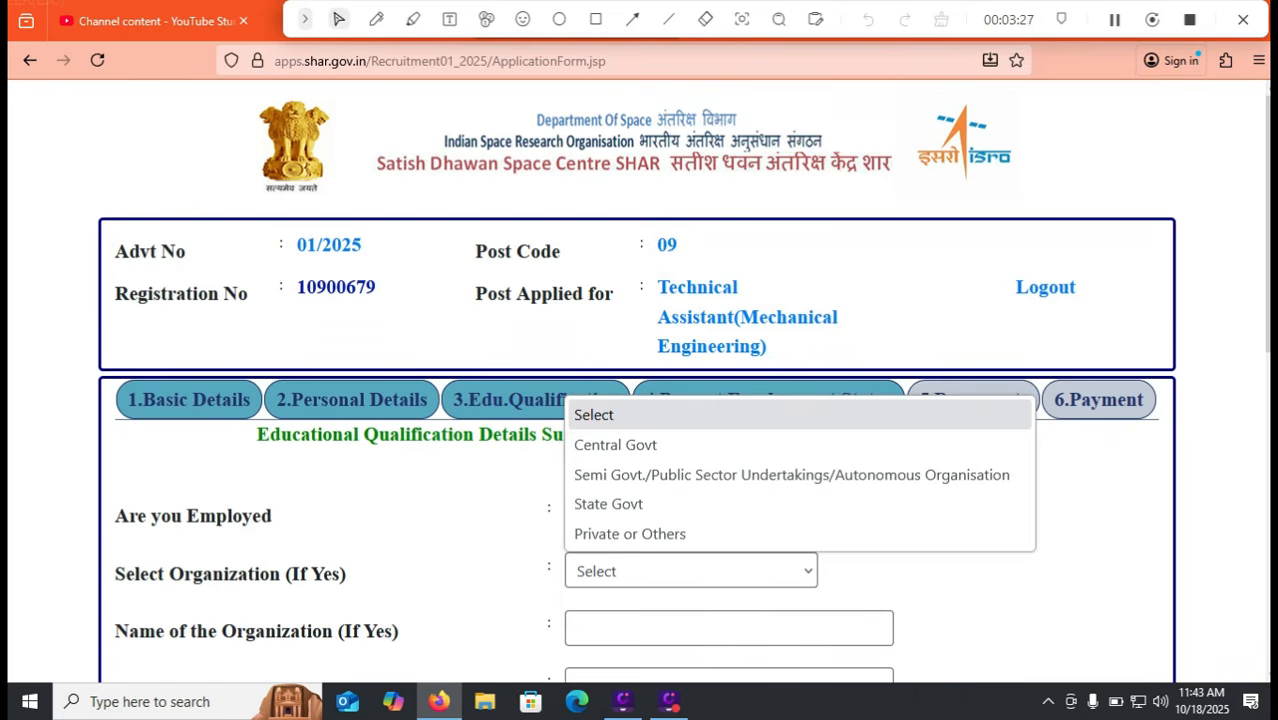
left_click(690, 571)
left_click(691, 513)
left_click(584, 609)
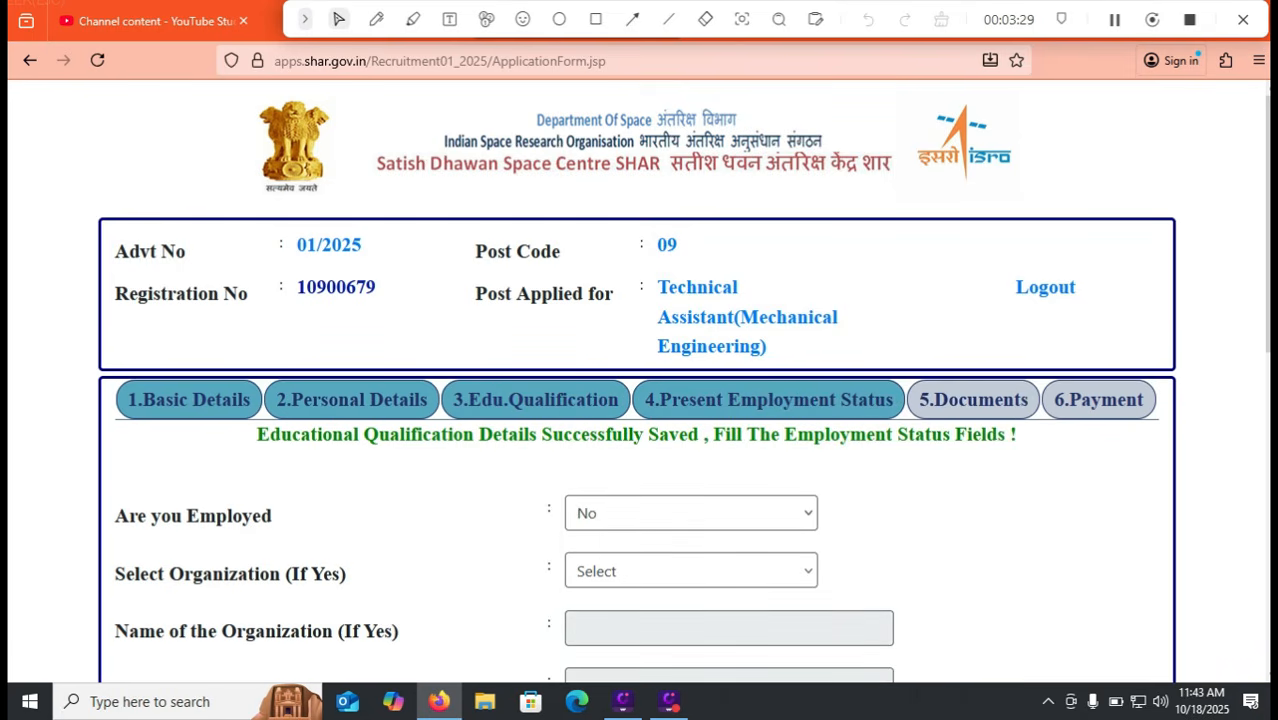
Answer No to experience in the same line or allied cadres
scroll(640, 400, "down", 2)
scroll(640, 380, "down", 1)
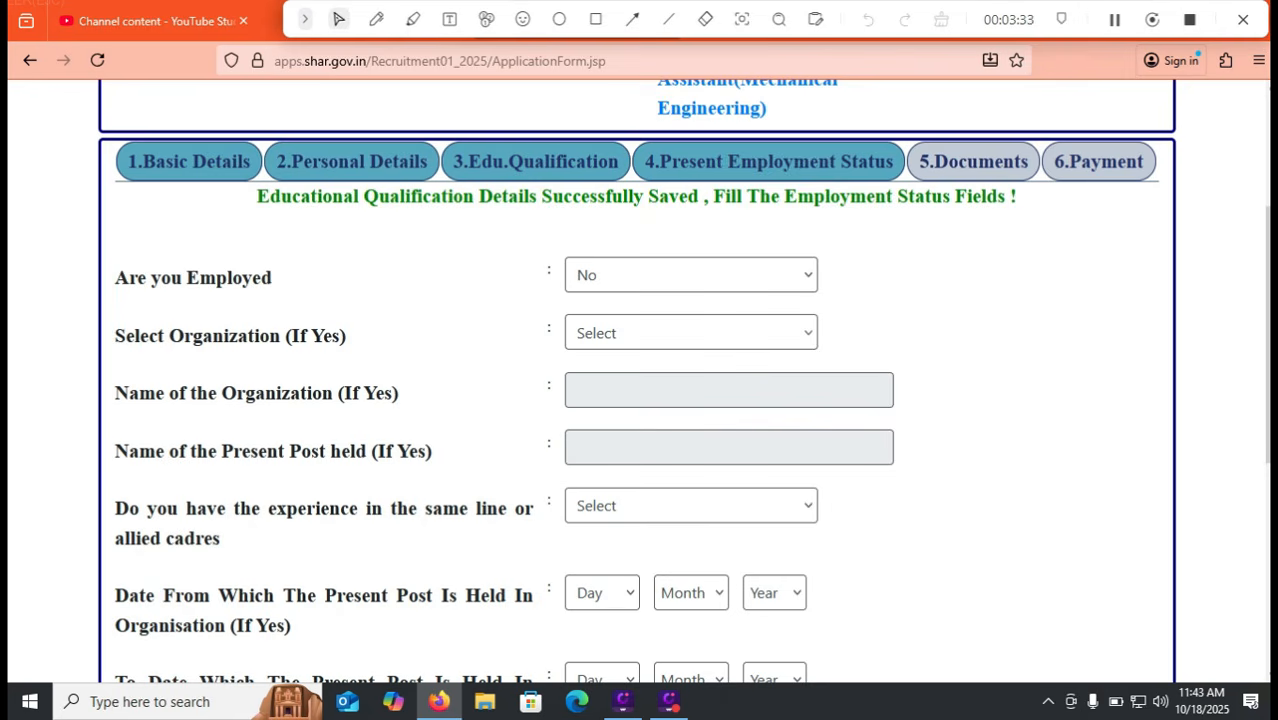
left_click(691, 506)
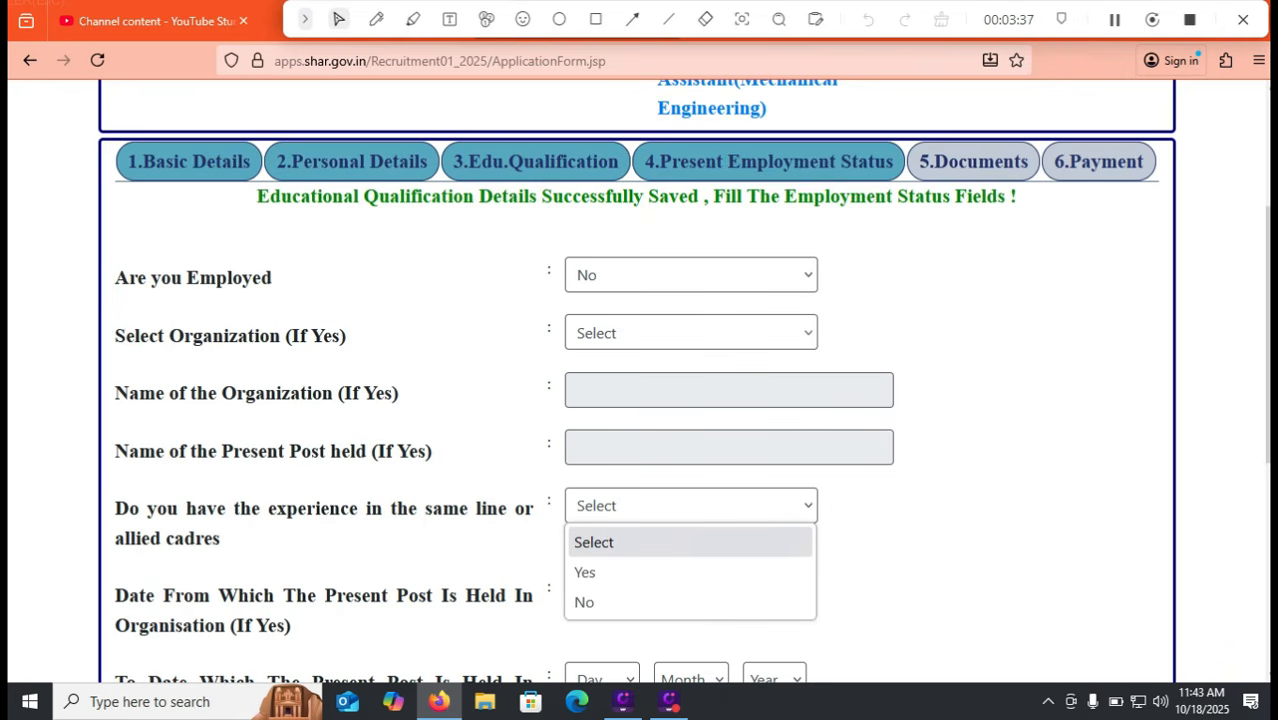
left_click(640, 573)
scroll(640, 380, "down", 2)
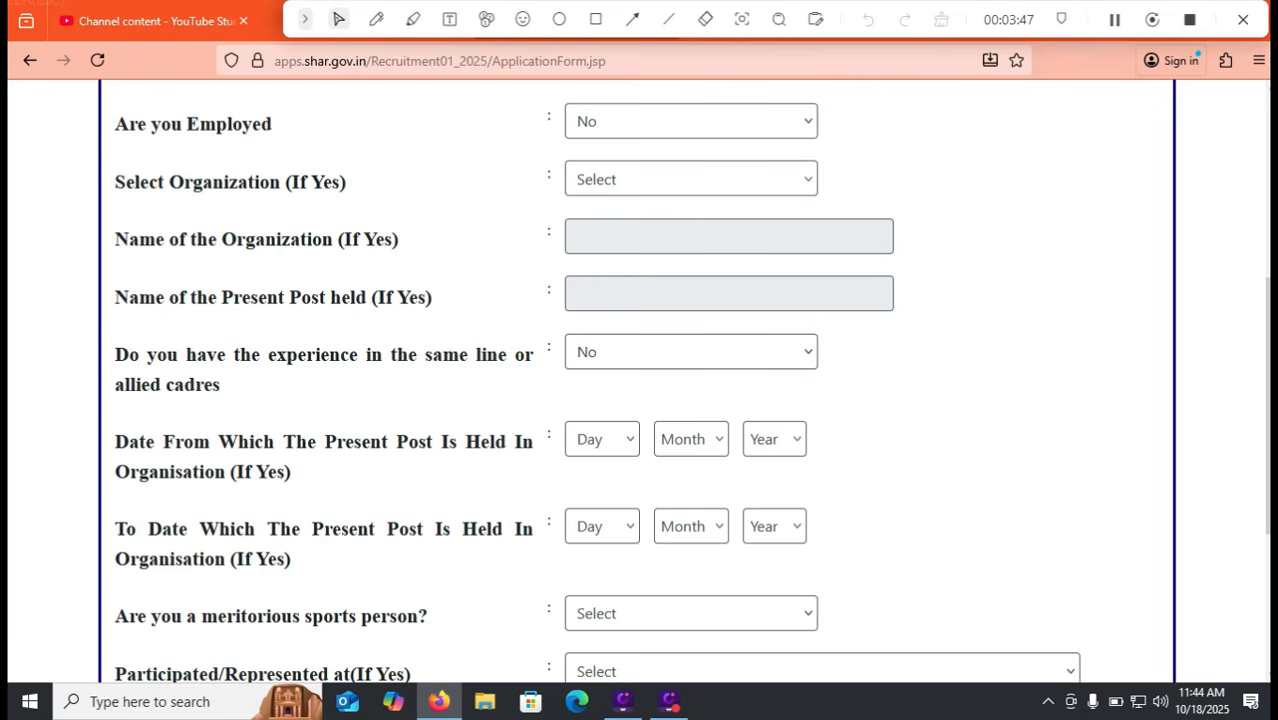
Answer No to the meritorious sports person question
scroll(640, 380, "down", 1)
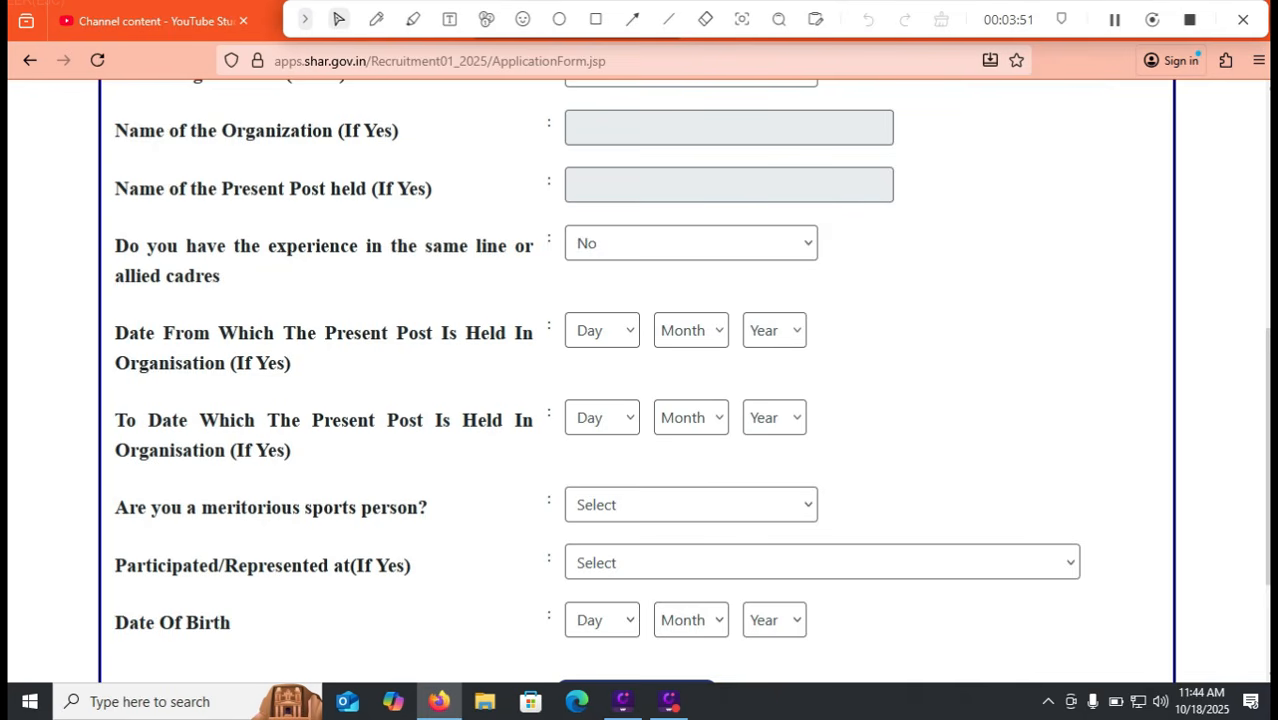
scroll(640, 380, "down", 1)
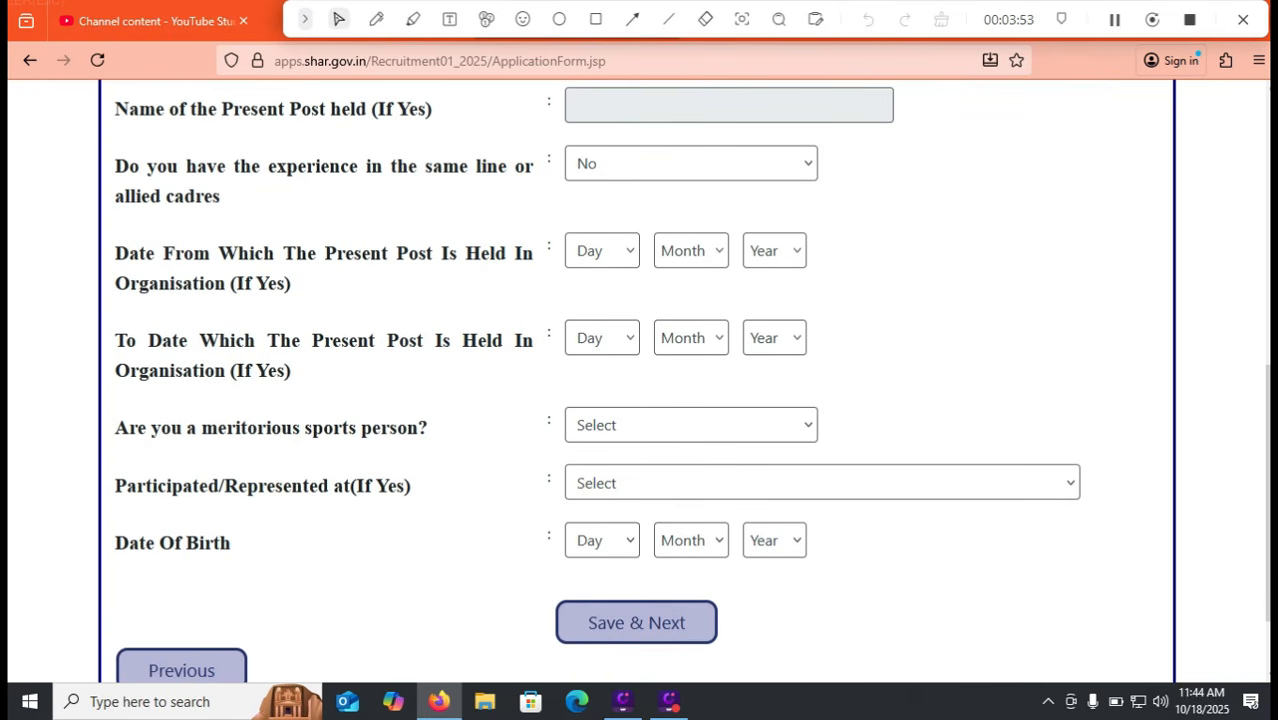
left_click(691, 425)
left_click(640, 491)
left_click(822, 483)
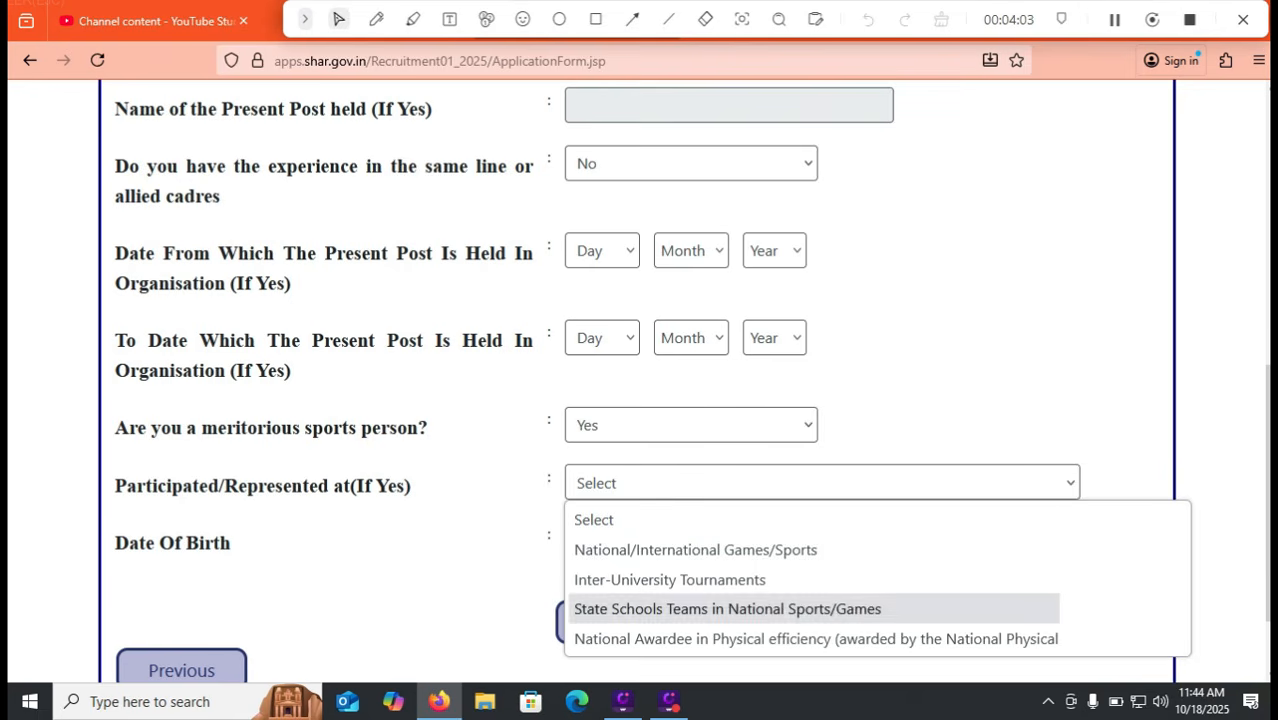
left_click(700, 520)
left_click(691, 425)
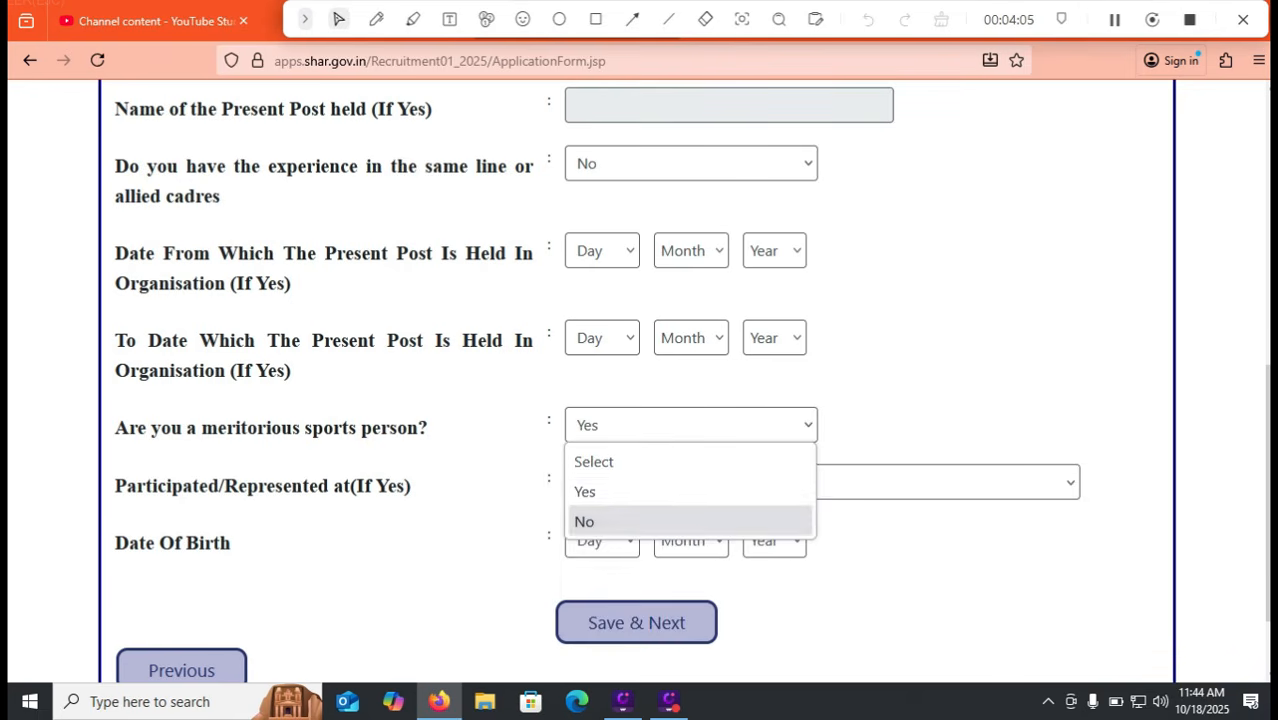
left_click(689, 520)
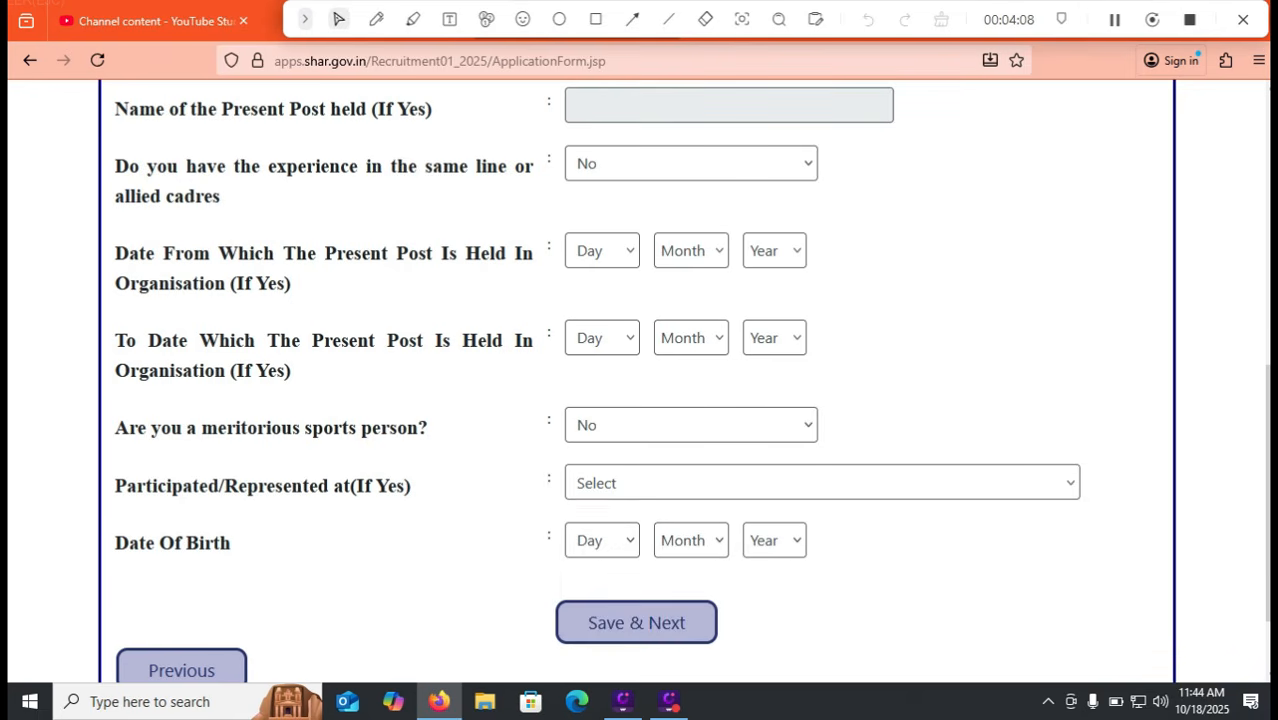
Set the date of birth to 01 Jan 2000
left_click(601, 540)
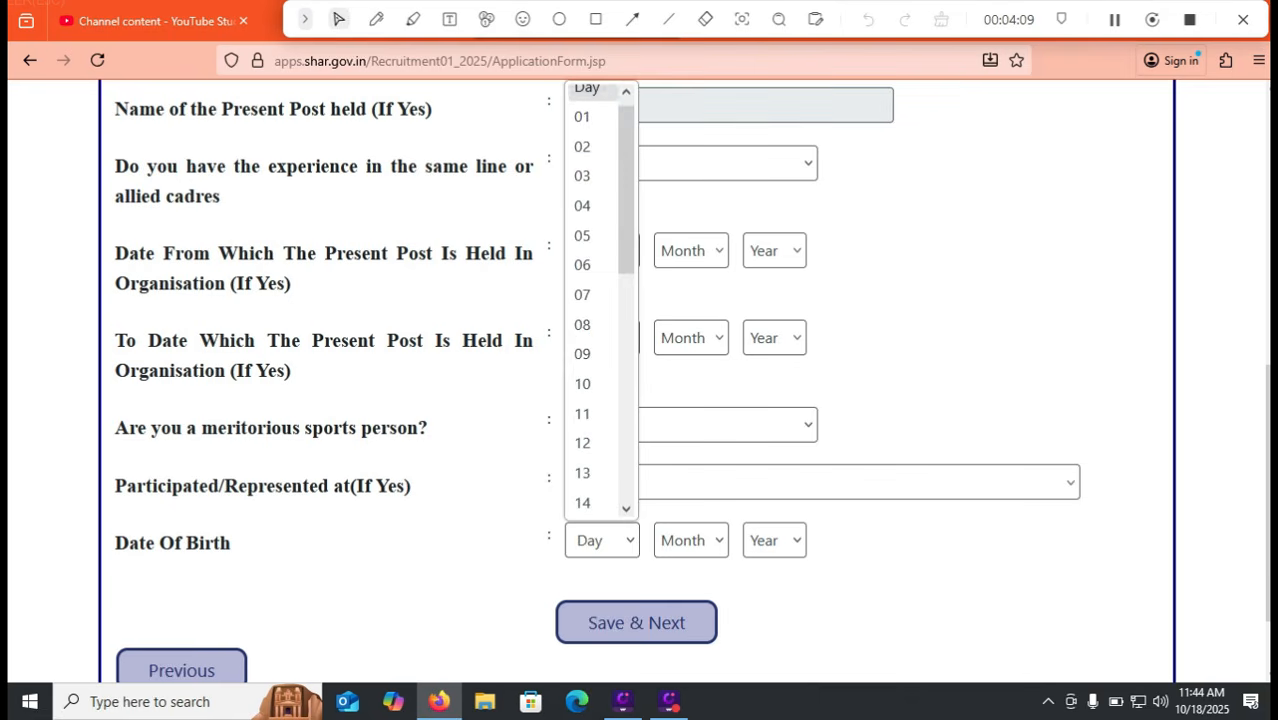
left_click(592, 116)
left_click(691, 540)
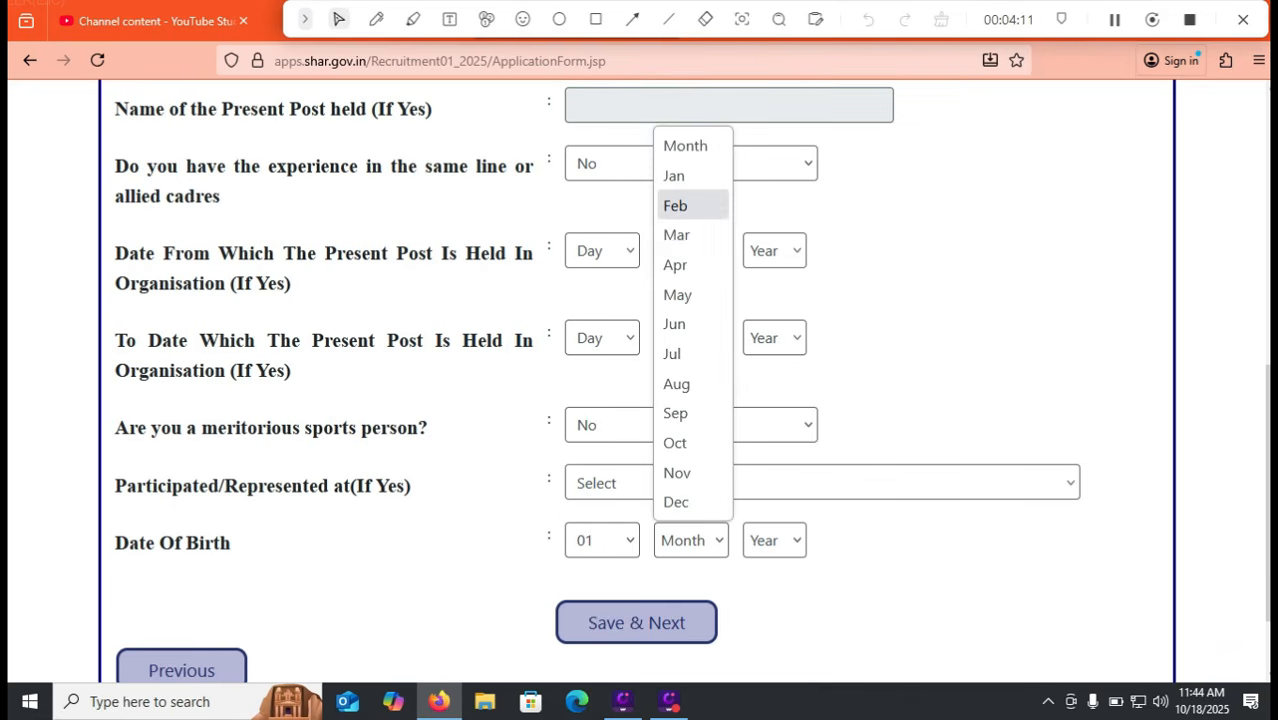
left_click(690, 176)
left_click(774, 540)
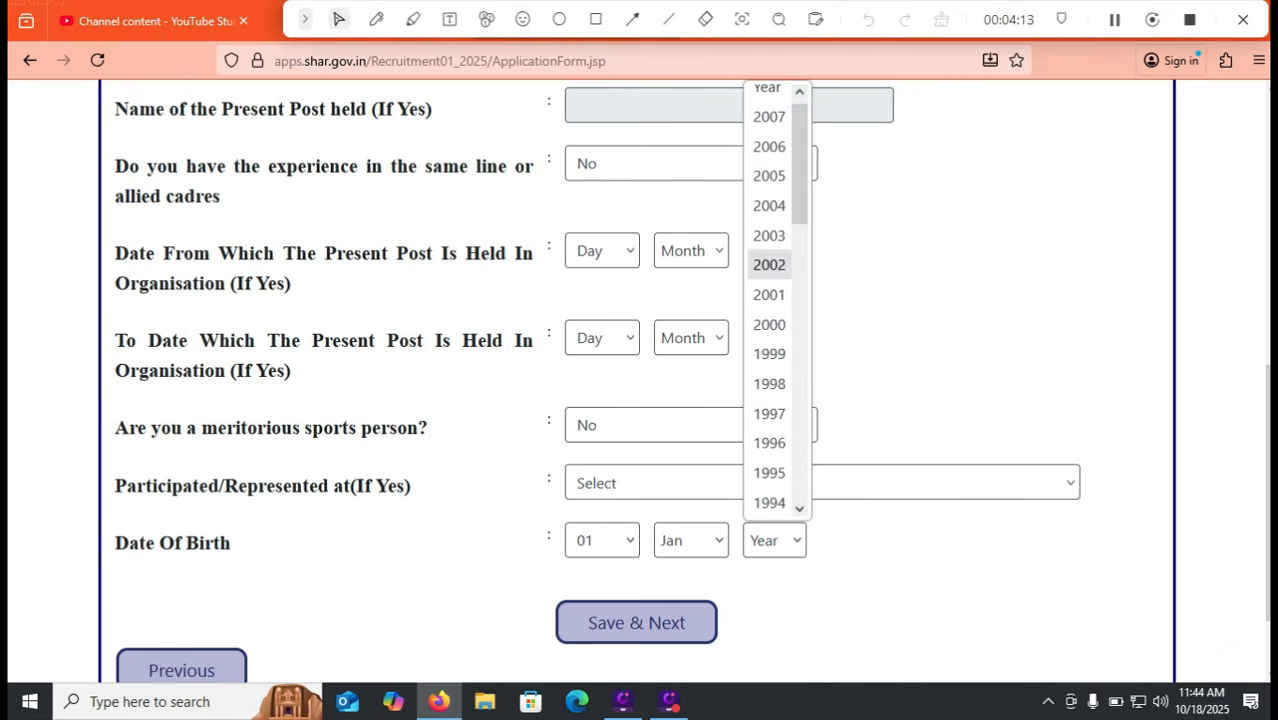
left_click(768, 323)
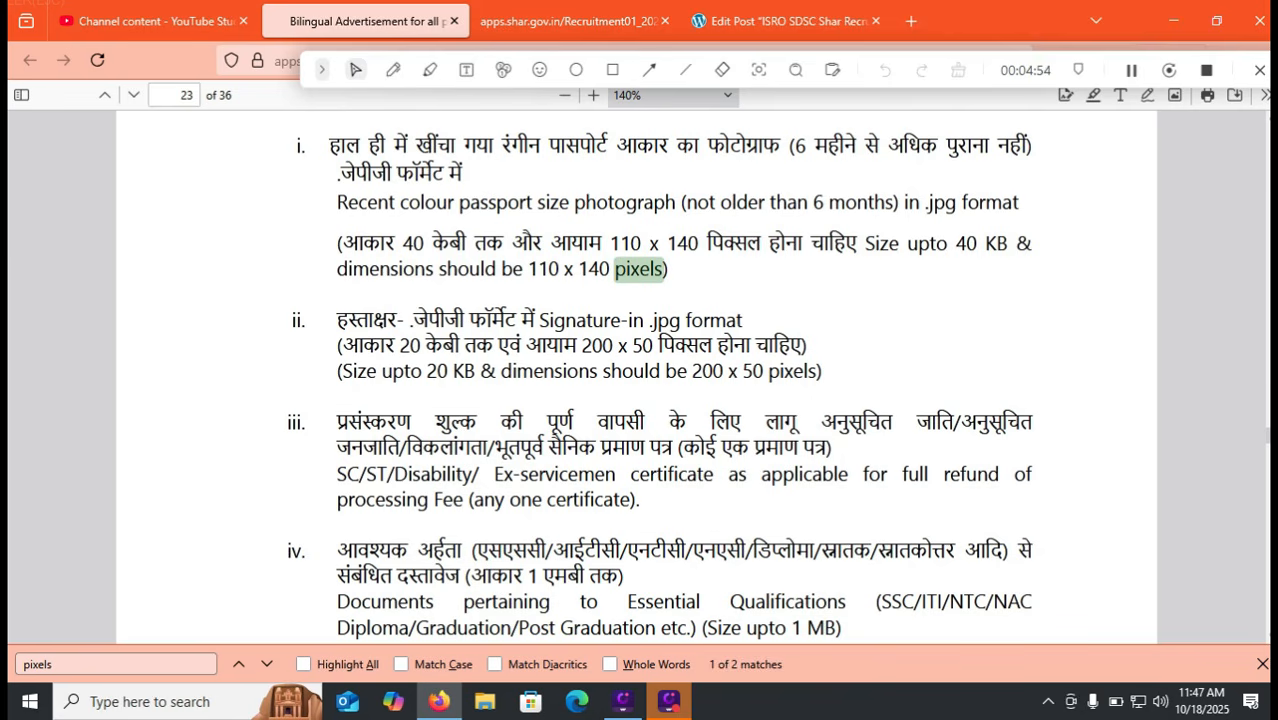
Scroll the advertisement PDF to read the photo (110 x 140) and signature (200 x 50) pixel rules
scroll(660, 378, "down", 3)
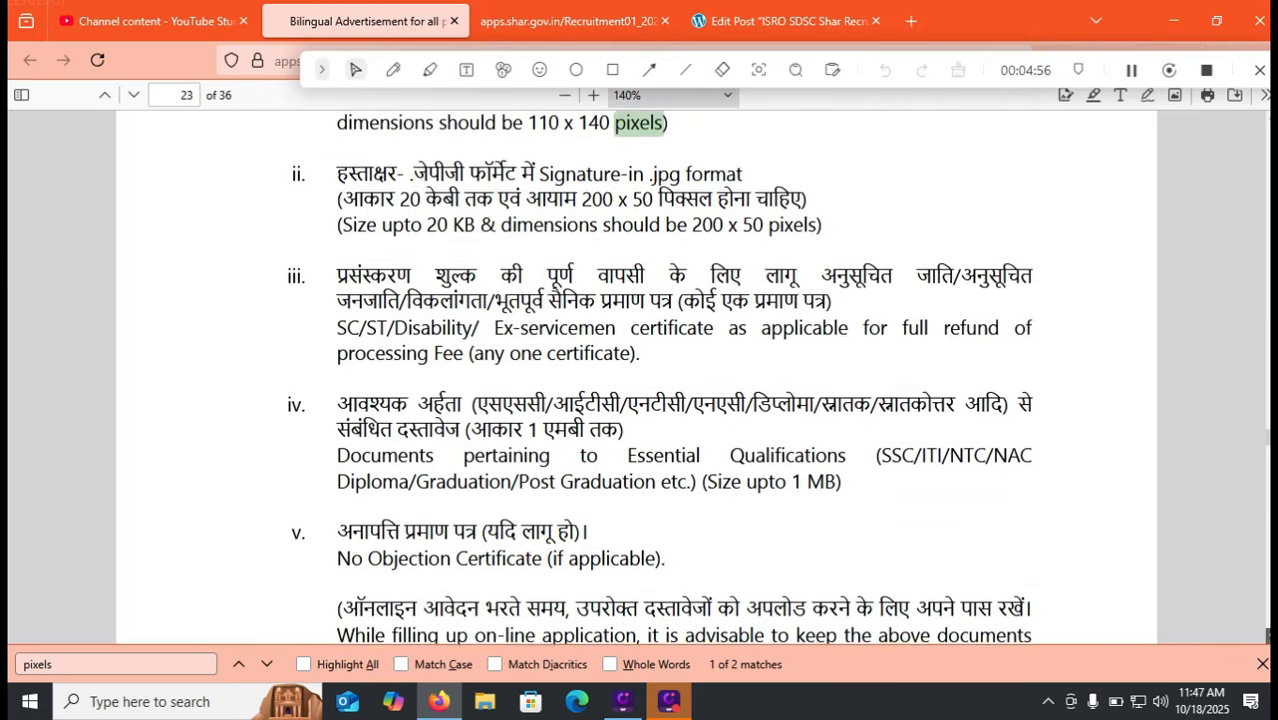
scroll(660, 378, "down", 1)
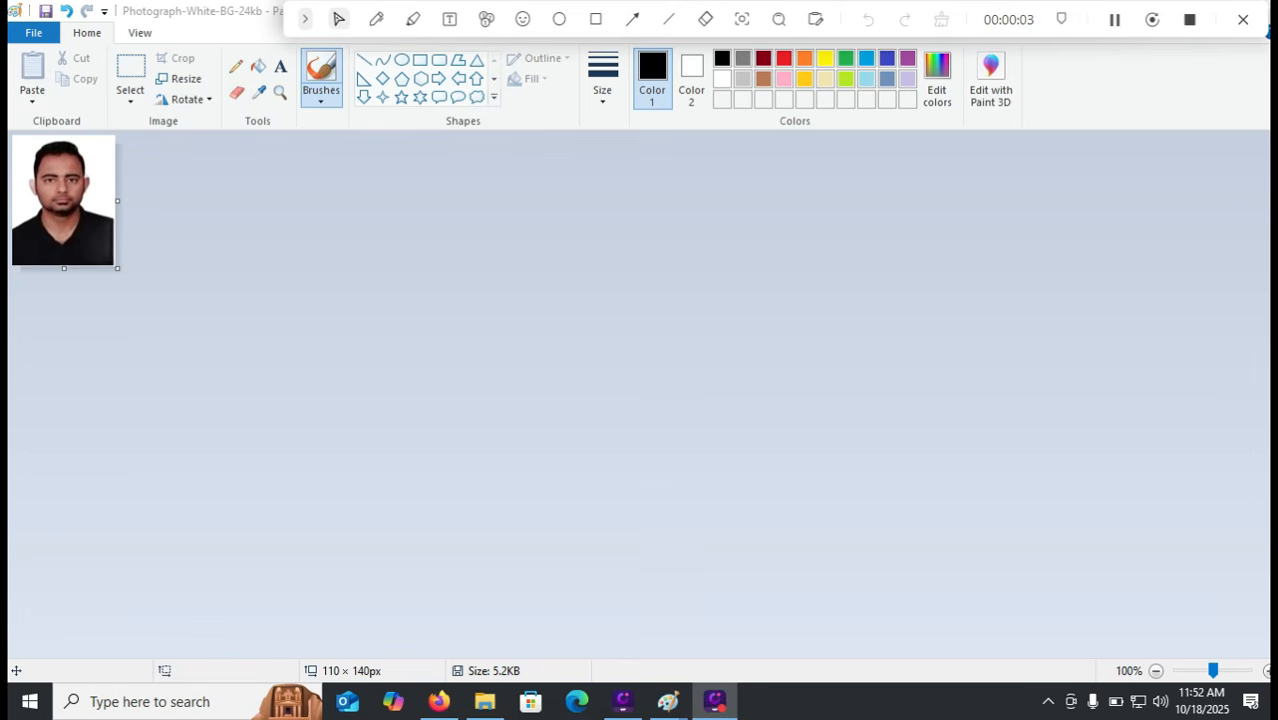
Resize the photograph to 110 × 140 pixels with aspect ratio unlocked, then switch to the signature image
left_click(180, 79)
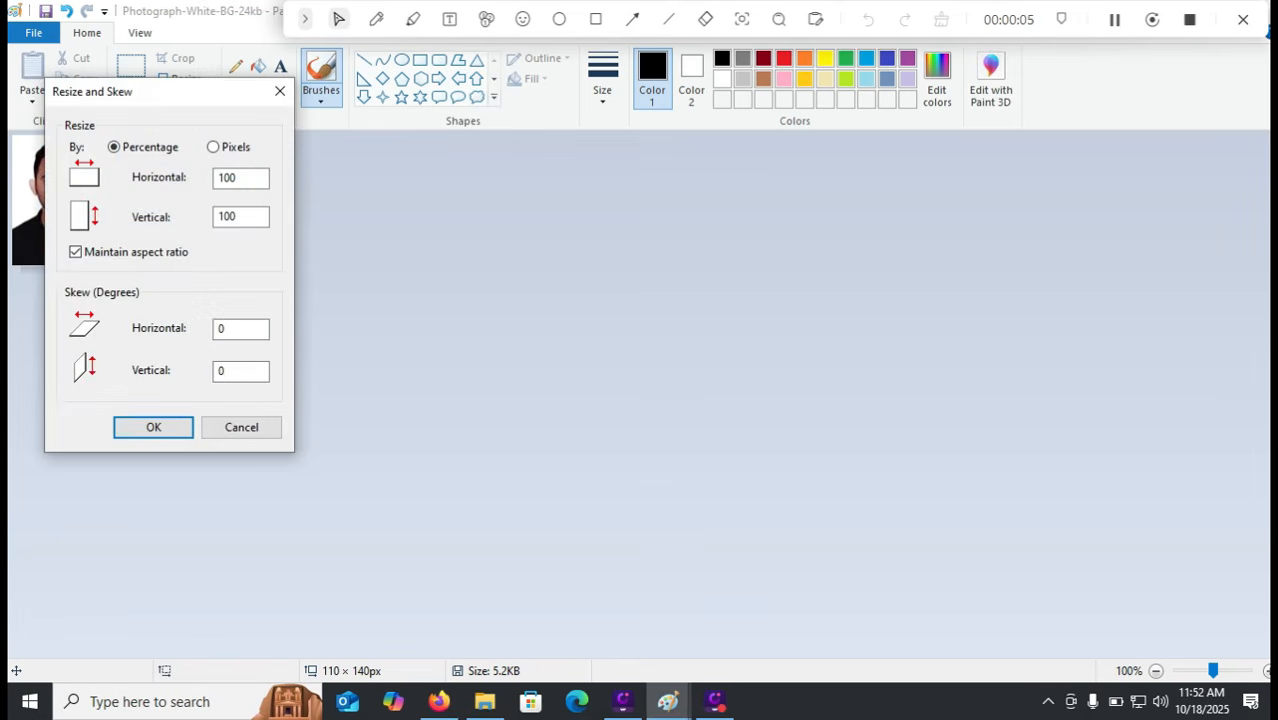
left_click(75, 252)
left_click(213, 147)
left_click(153, 427)
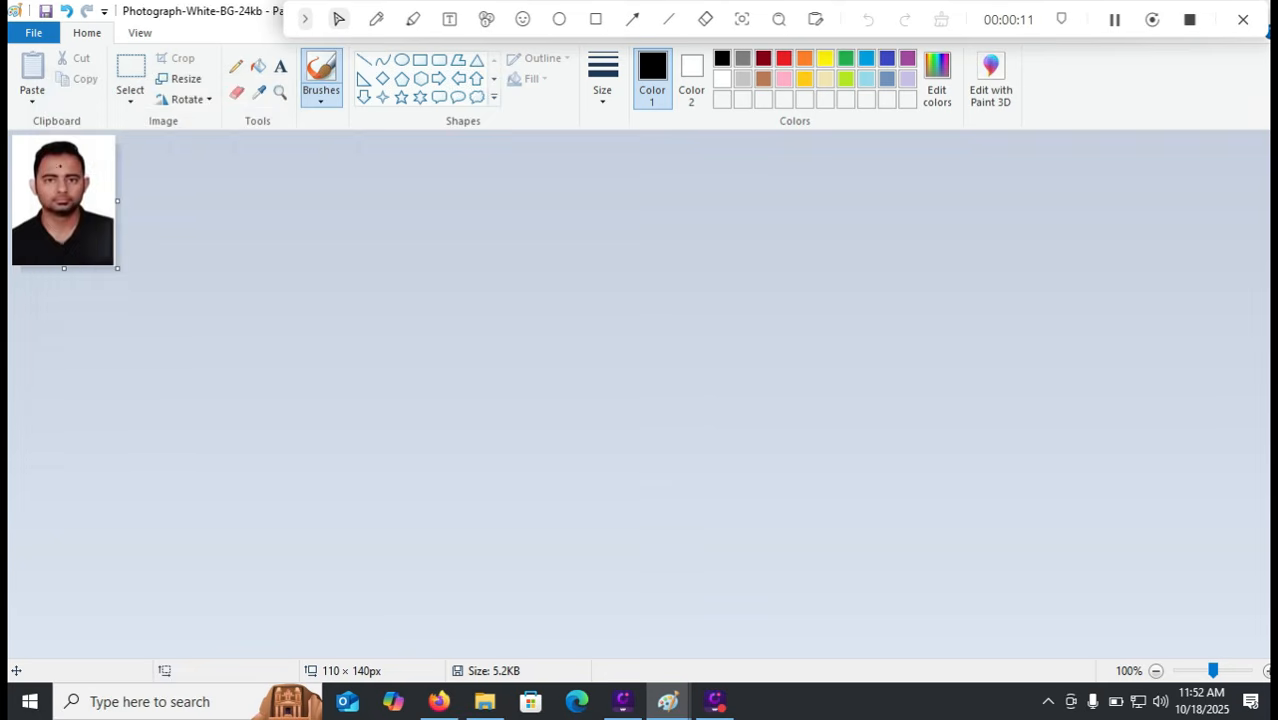
left_click(34, 33)
mouse_move(110, 189)
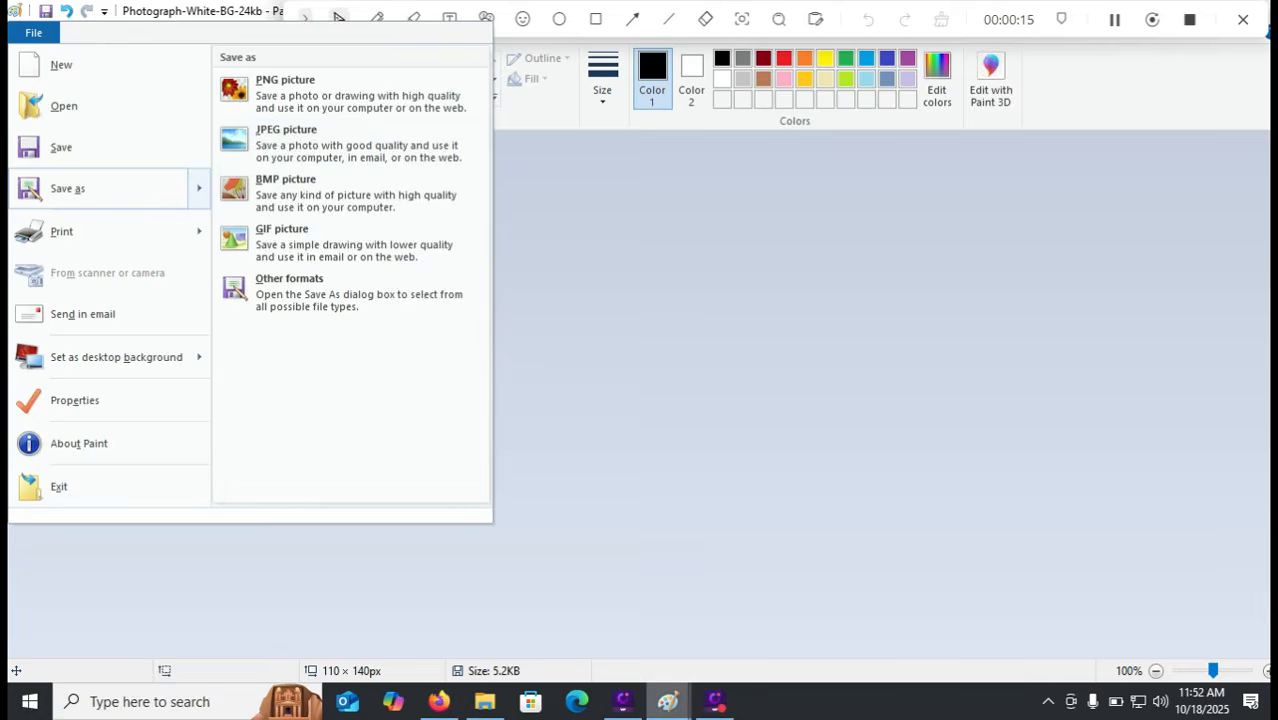
left_click(668, 701)
left_click(765, 600)
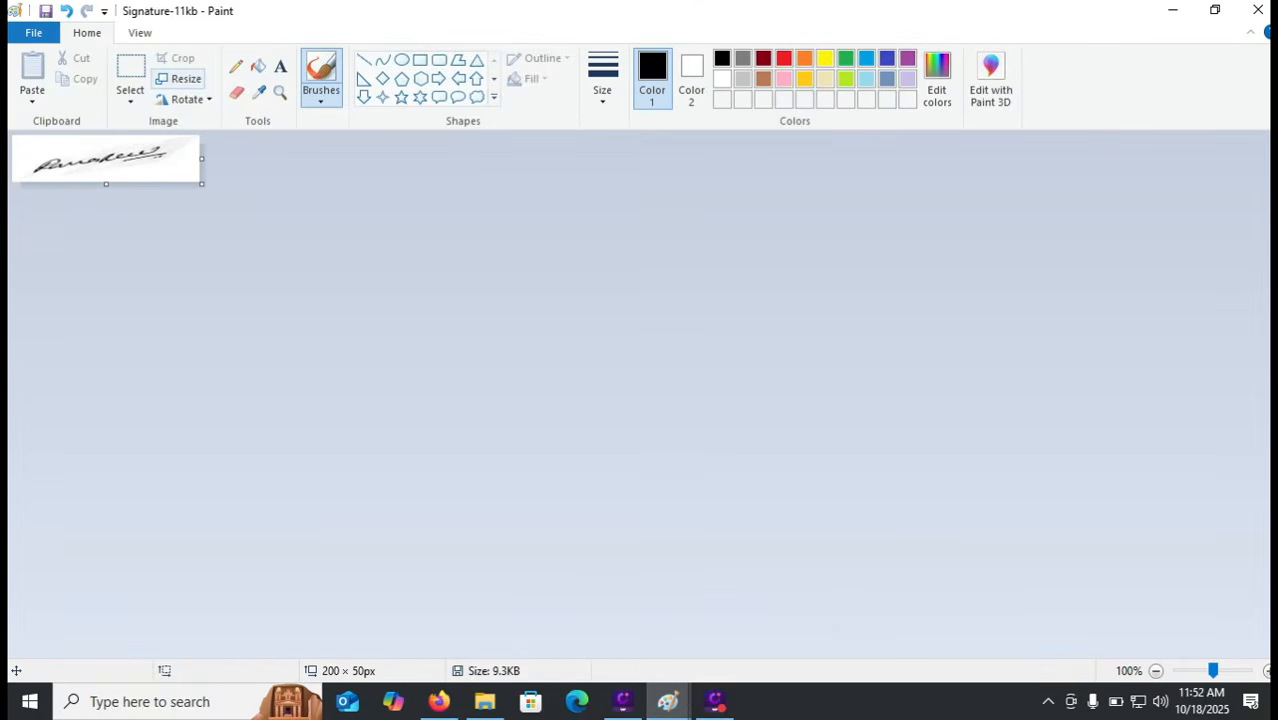
Resize the signature to 200 × 50 pixels with aspect ratio unlocked, then return to Firefox
left_click(180, 78)
left_click(75, 252)
left_click(213, 147)
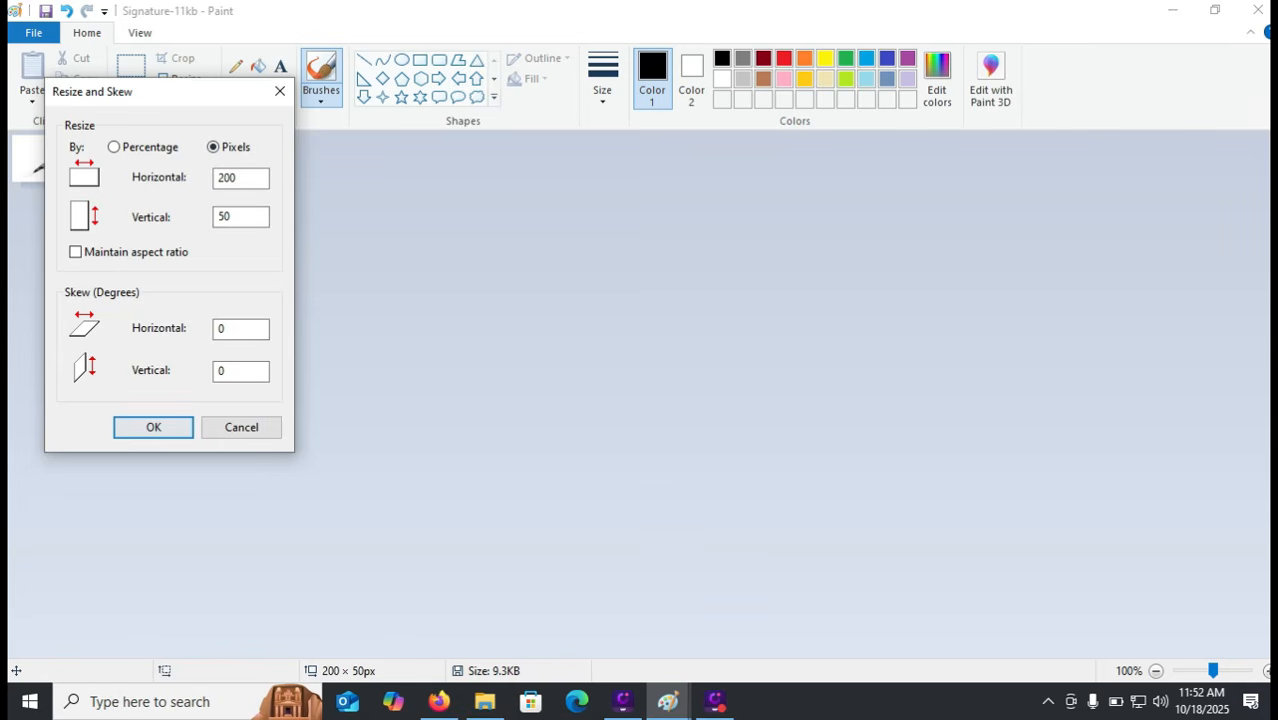
left_click(153, 427)
left_click(33, 32)
mouse_move(68, 188)
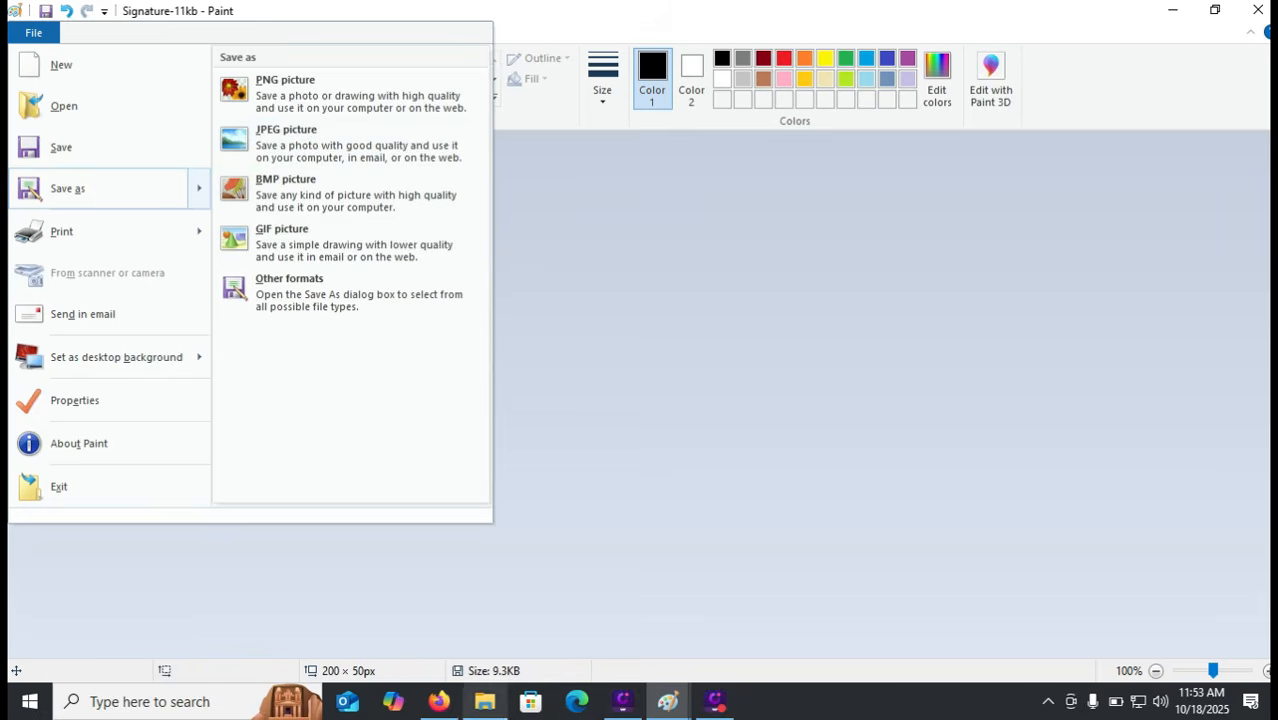
left_click(439, 701)
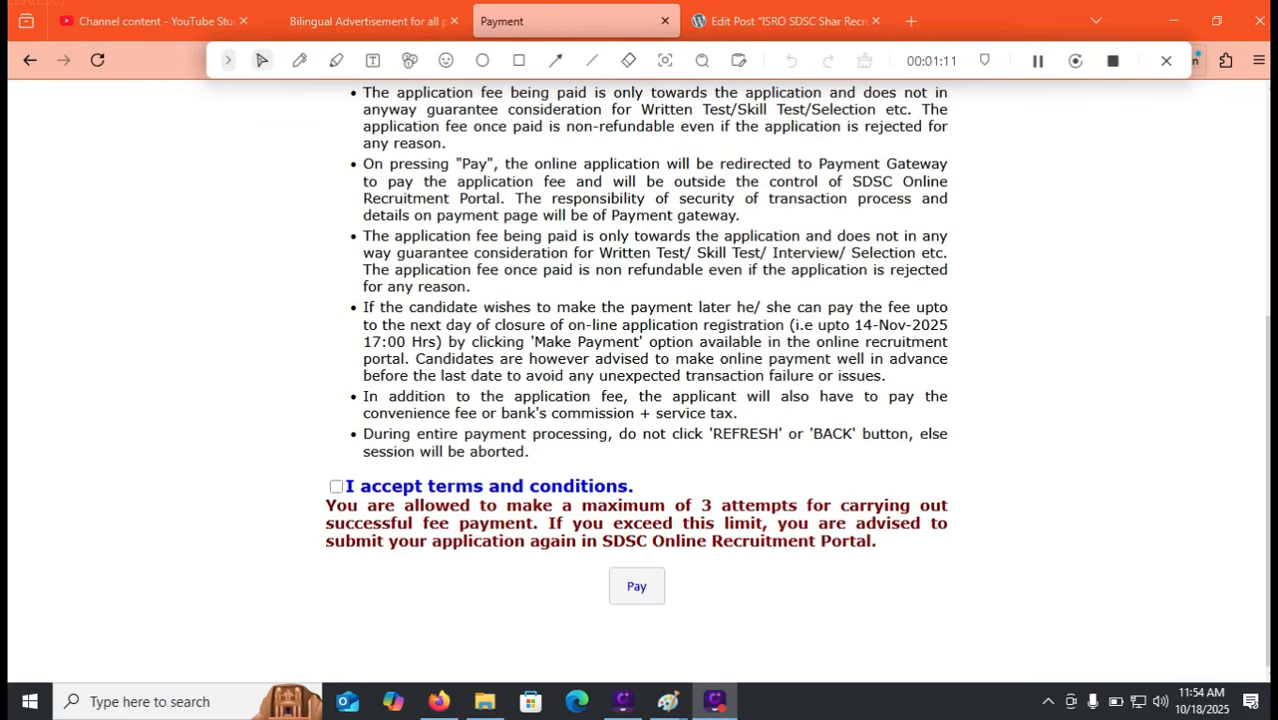
Accept the application fee terms and conditions and proceed to pay
left_click(336, 486)
left_click(636, 586)
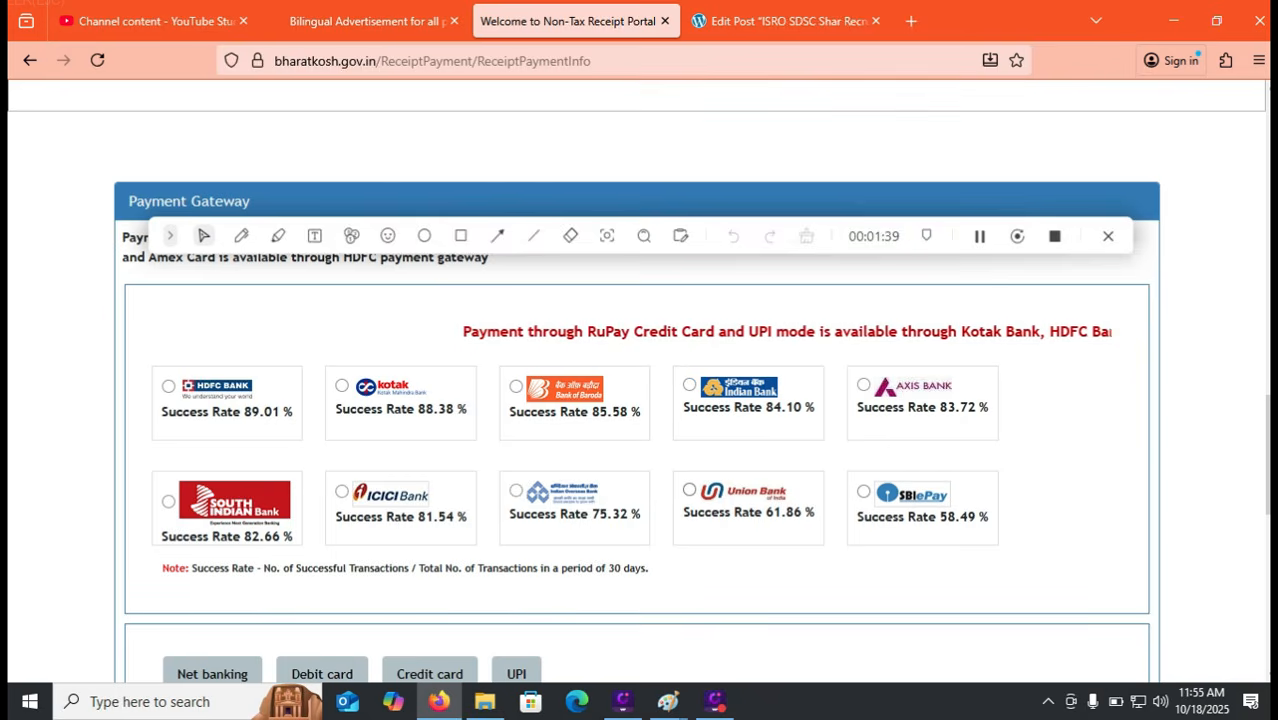
Choose Union Bank as the gateway and pay by RuPay debit card
left_click(689, 490)
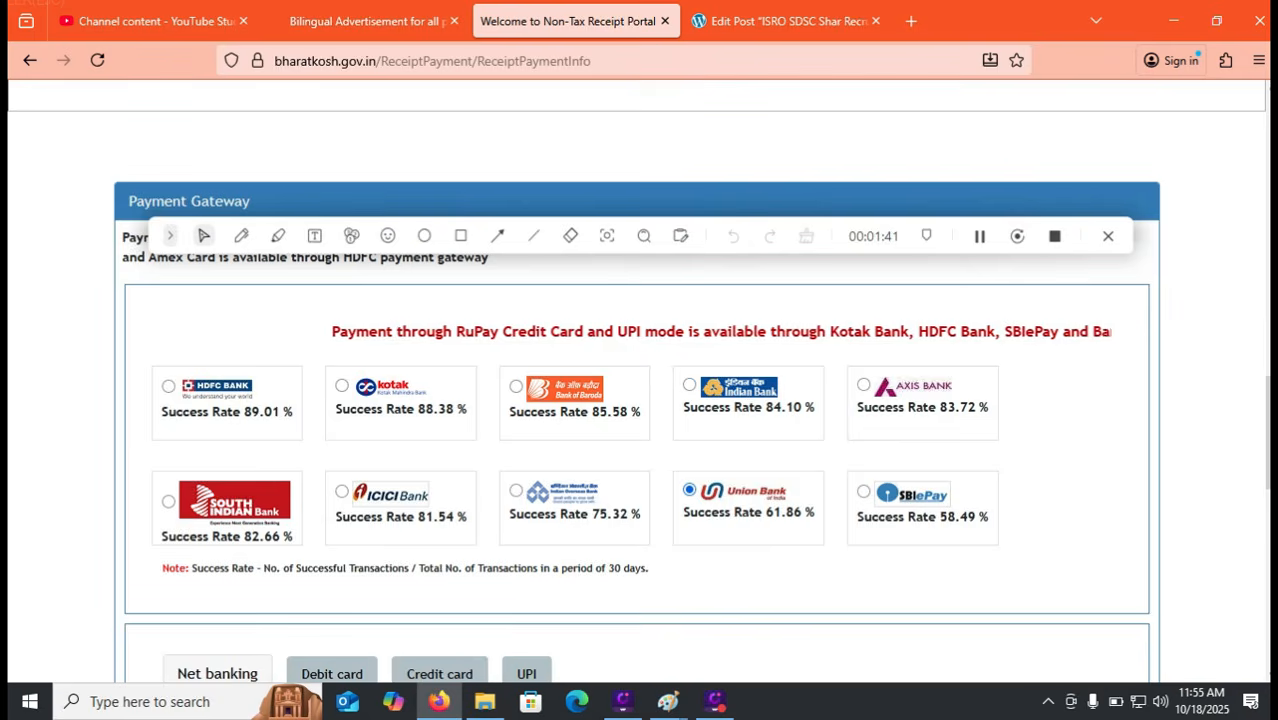
scroll(620, 480, "down", 2)
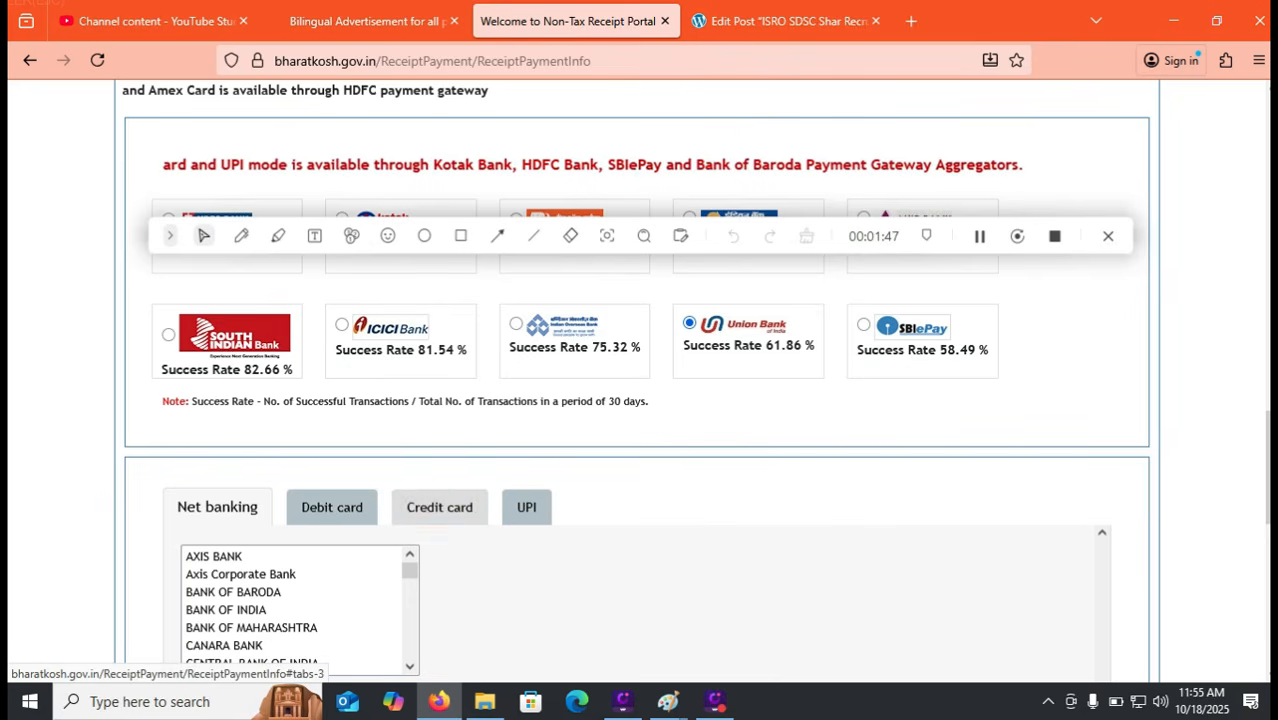
left_click(332, 507)
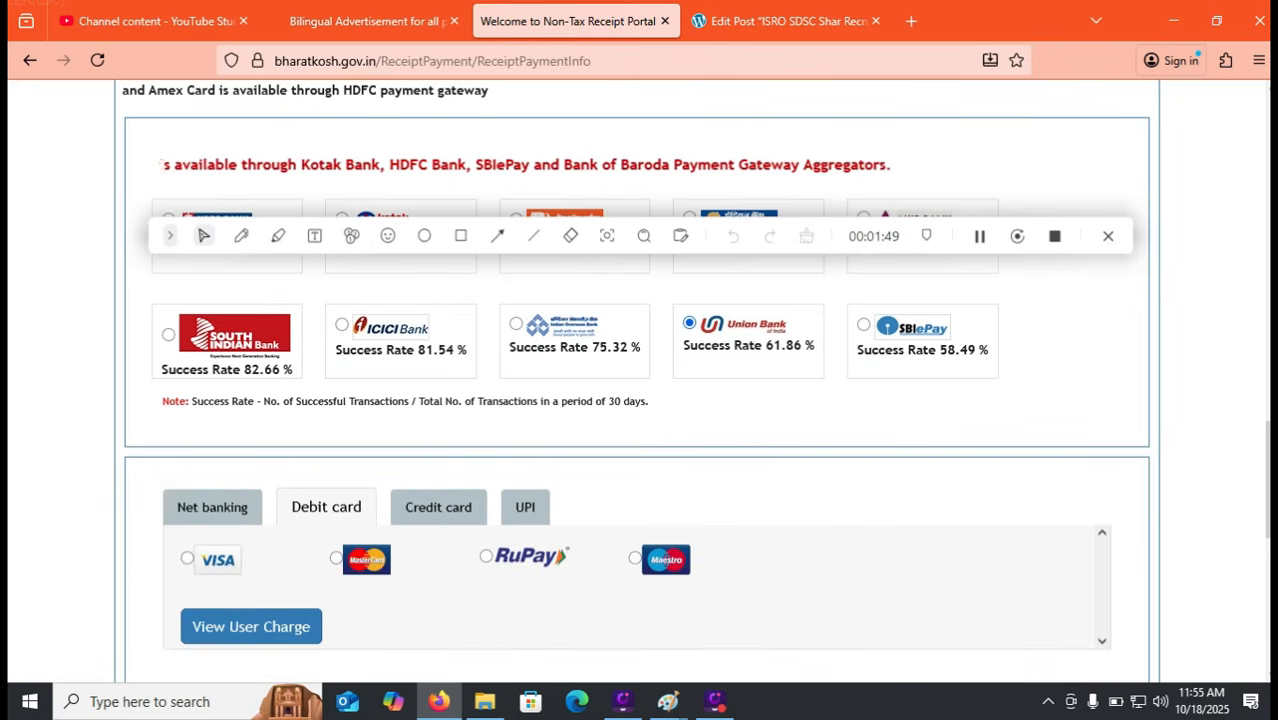
left_click(486, 556)
Enter the captcha, accept the payment terms, and close the payment tab
scroll(637, 400, "down", 3)
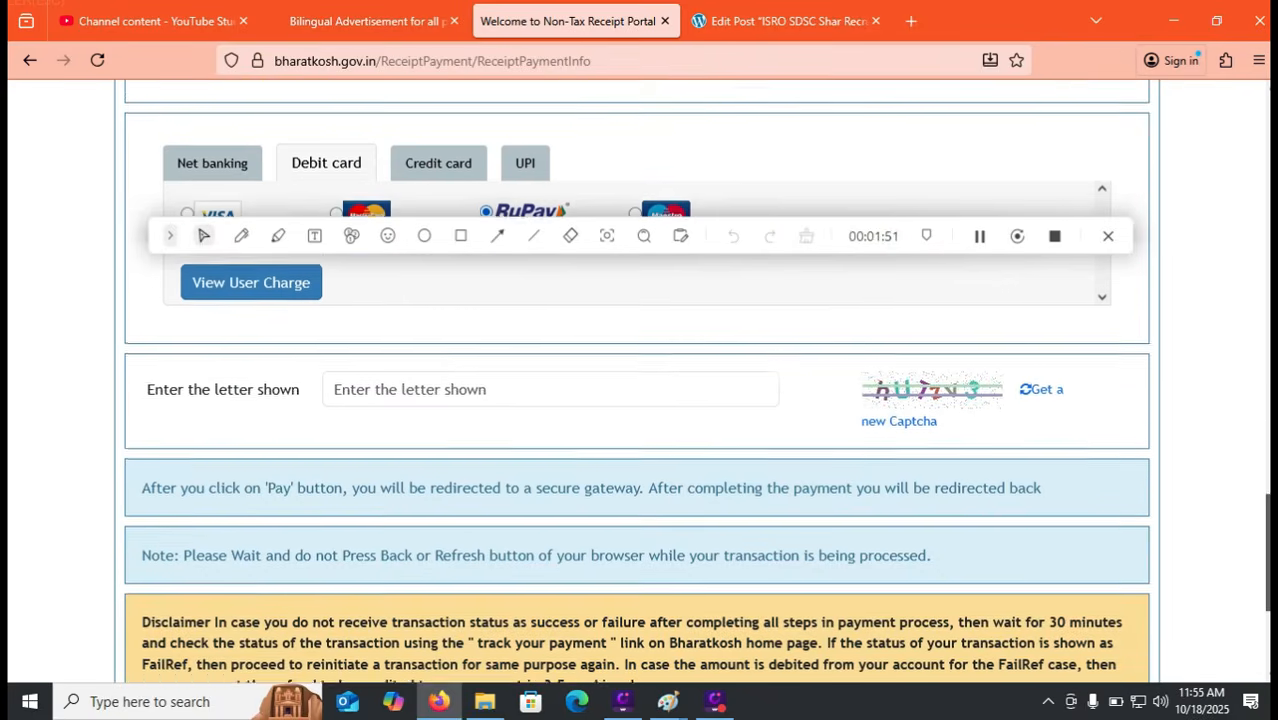
left_click(550, 381)
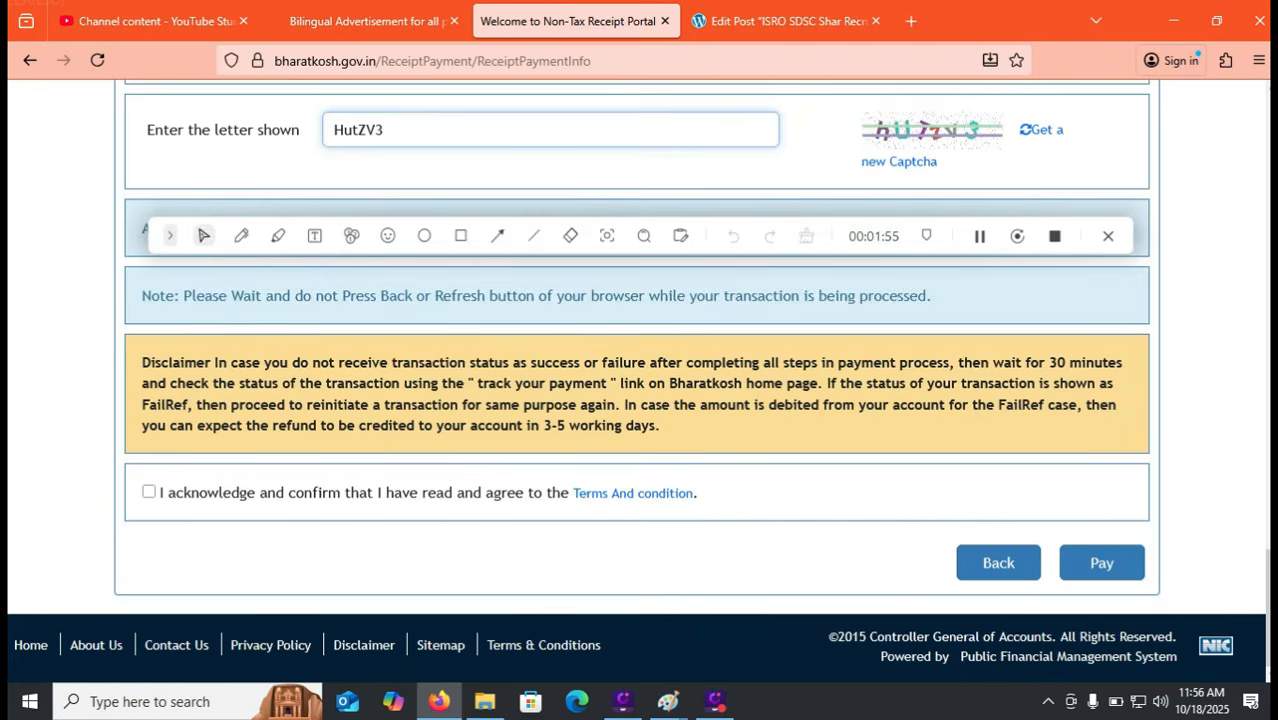
left_click(149, 492)
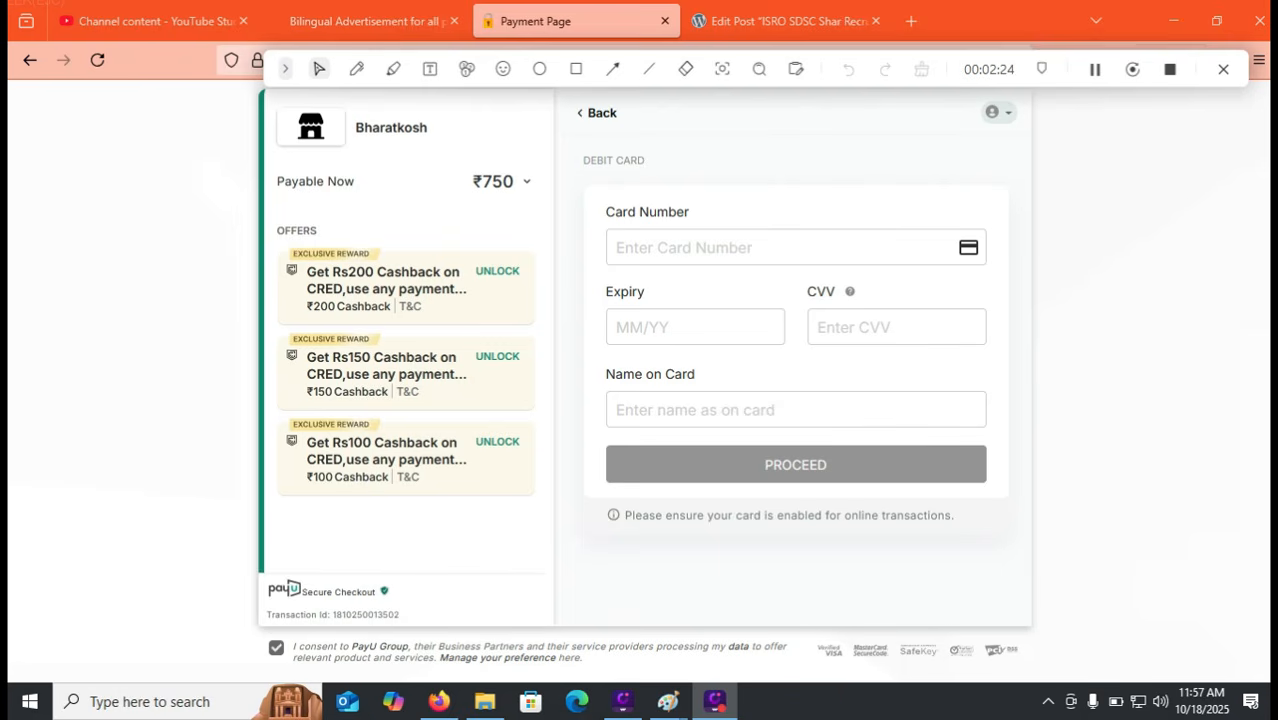
key("ctrl+w")
Open the login form for Advertisement SDSC SHAR/RMT/01/2025 from the recruitment list
scroll(640, 370, "down", 7)
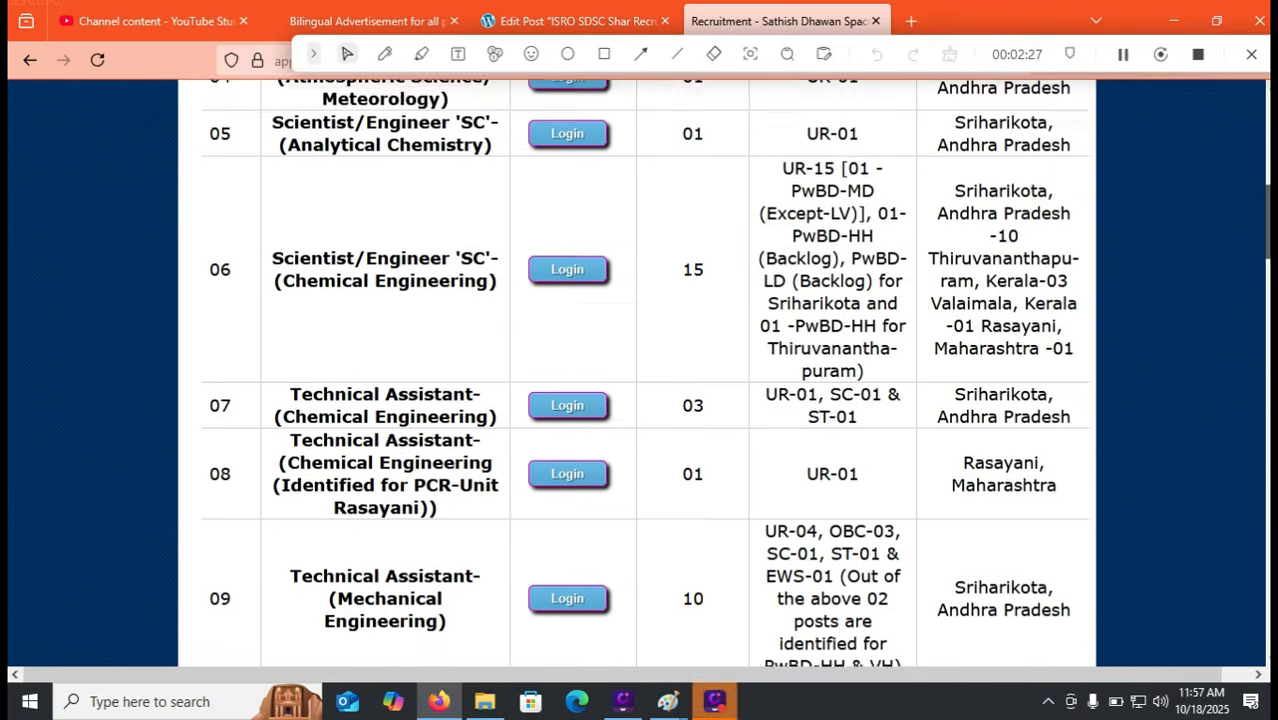
left_click(567, 372)
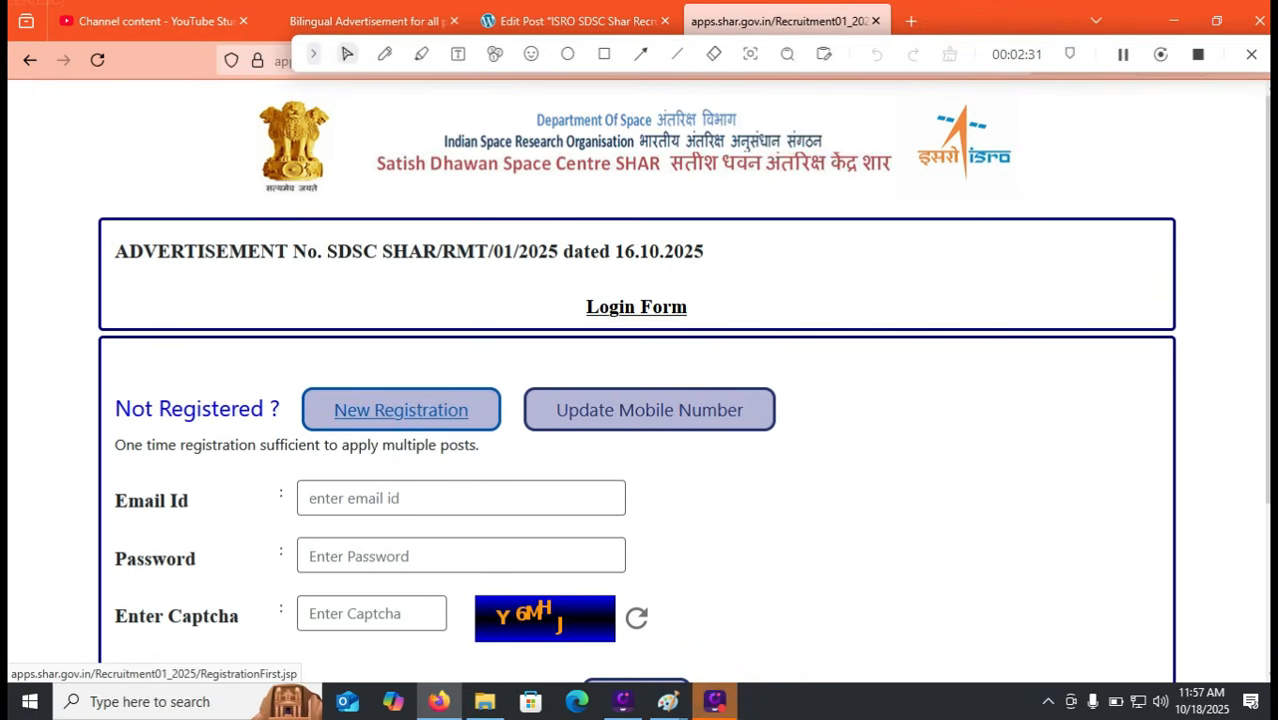
scroll(640, 400, "down", 1)
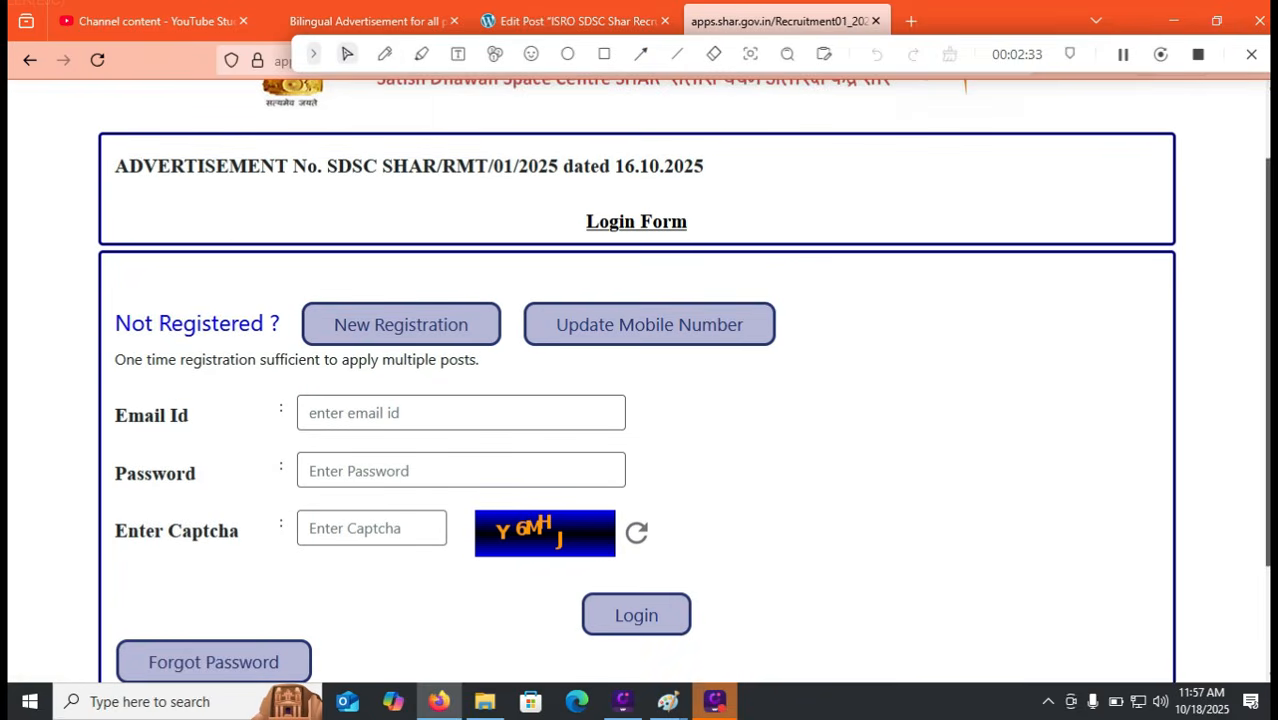
scroll(640, 400, "down", 1)
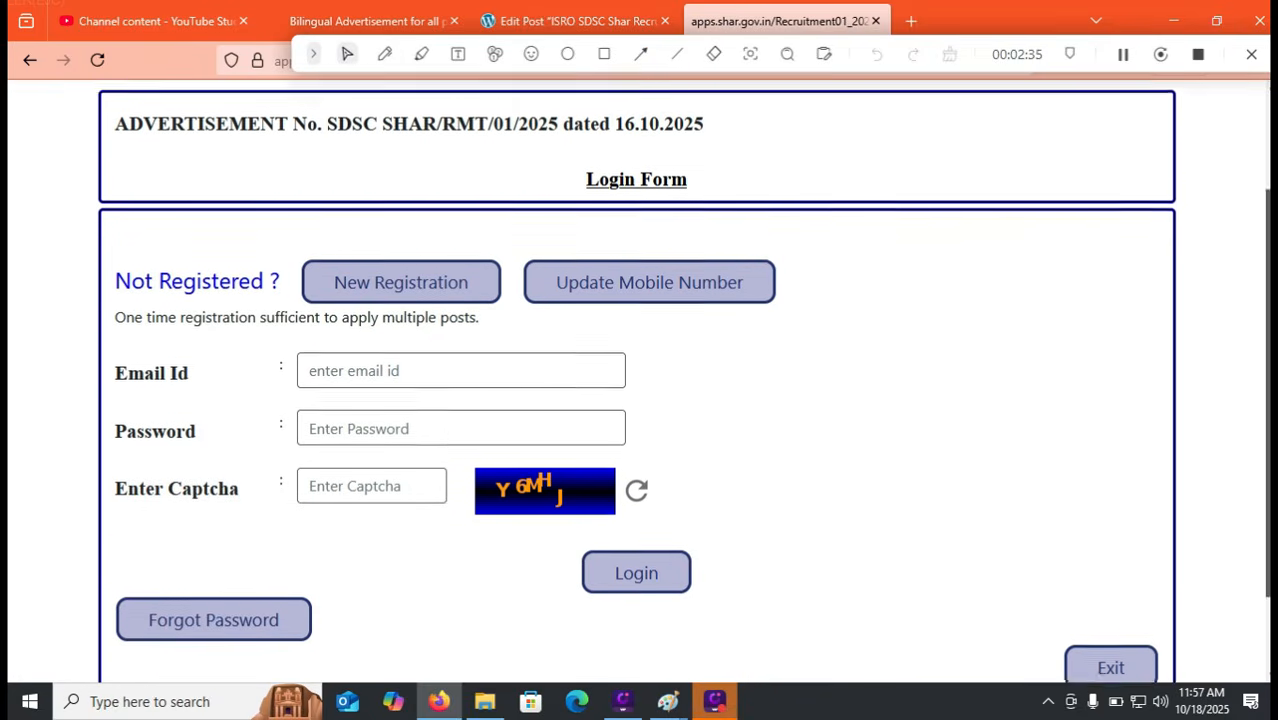